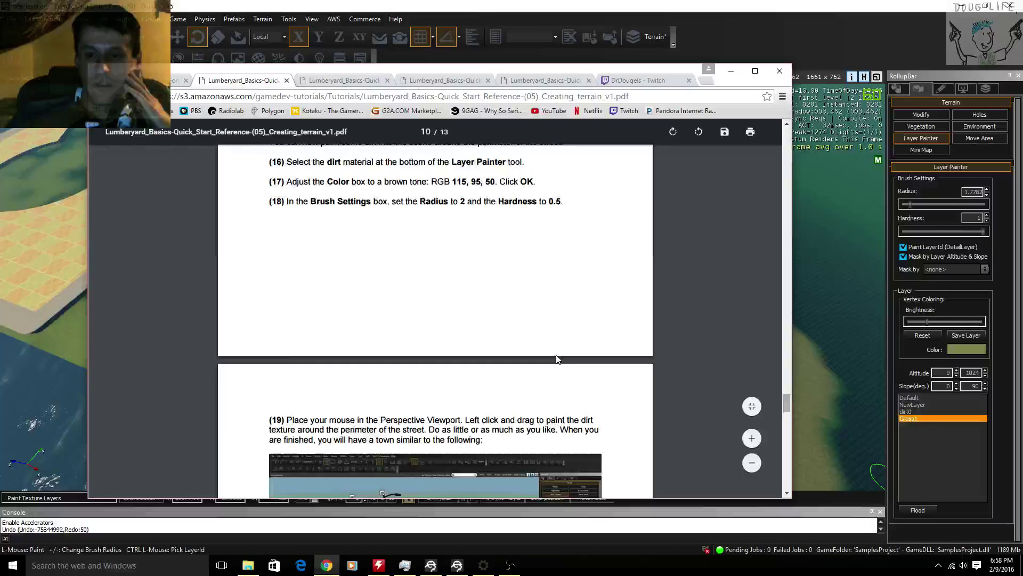
- Check the tutorial's last terrain painting steps in the PDF and save the level file
scroll(556, 358, down, 5)
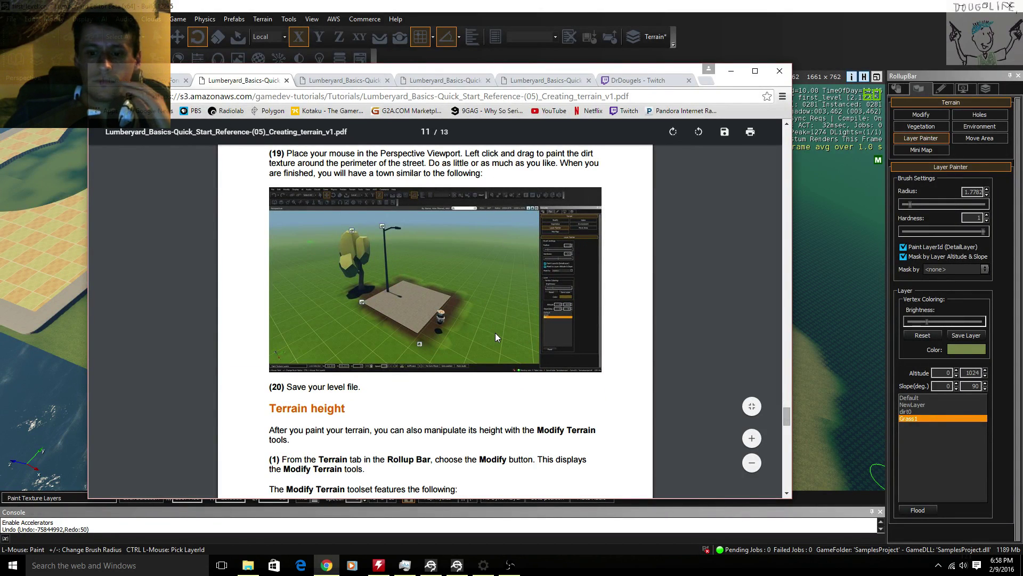
scroll(495, 337, down, 1)
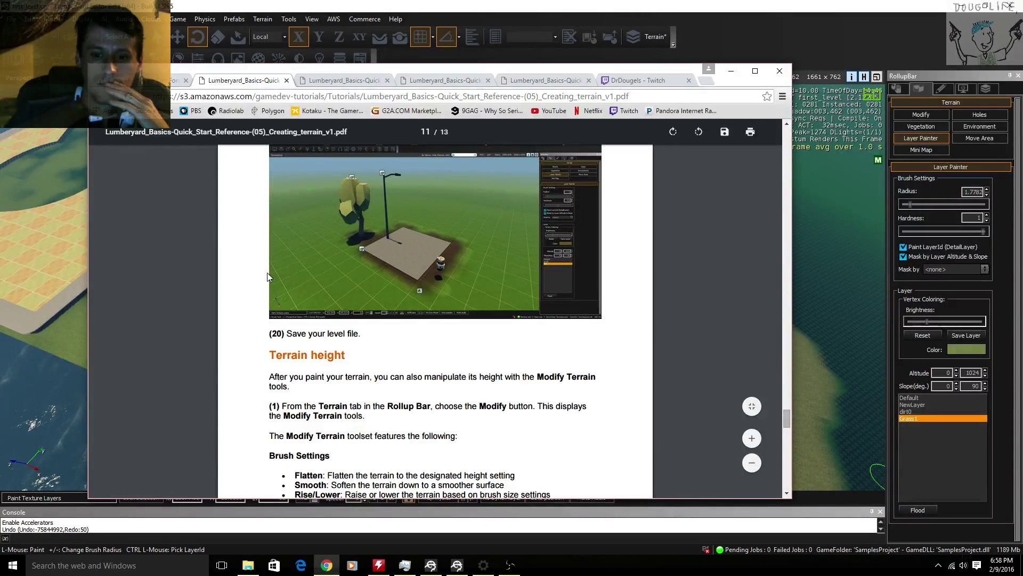
click(13, 21)
click(23, 55)
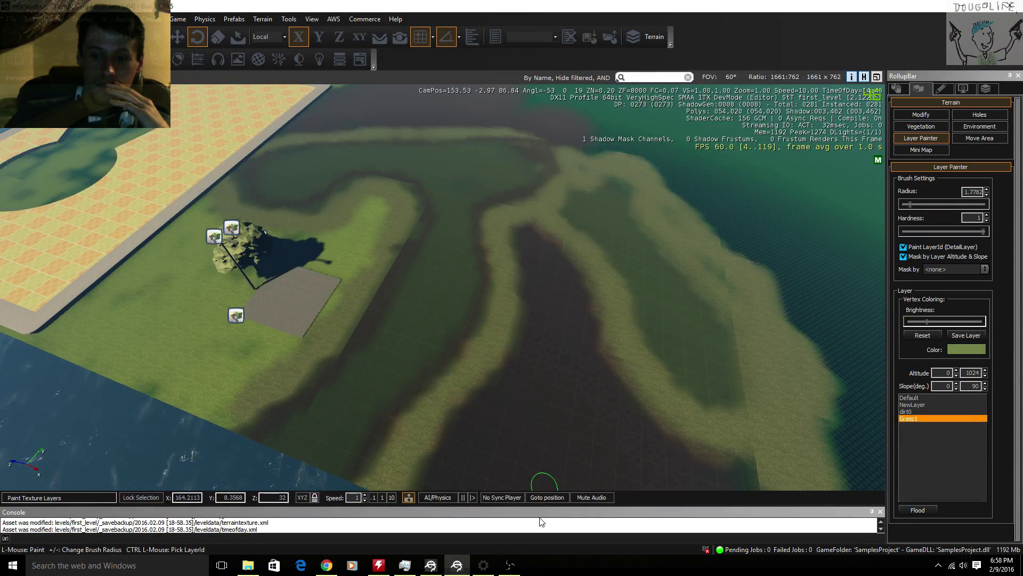
- Read the tutorial's Terrain height section, open the Modify Terrain tools, and pick the brush height from the painted terrain
click(327, 566)
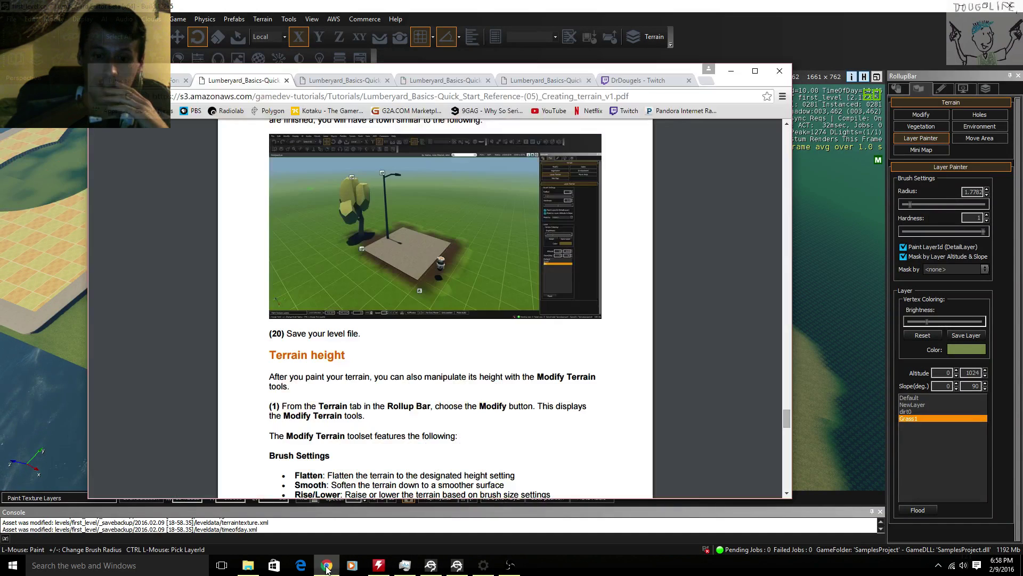
scroll(531, 428, down, 3)
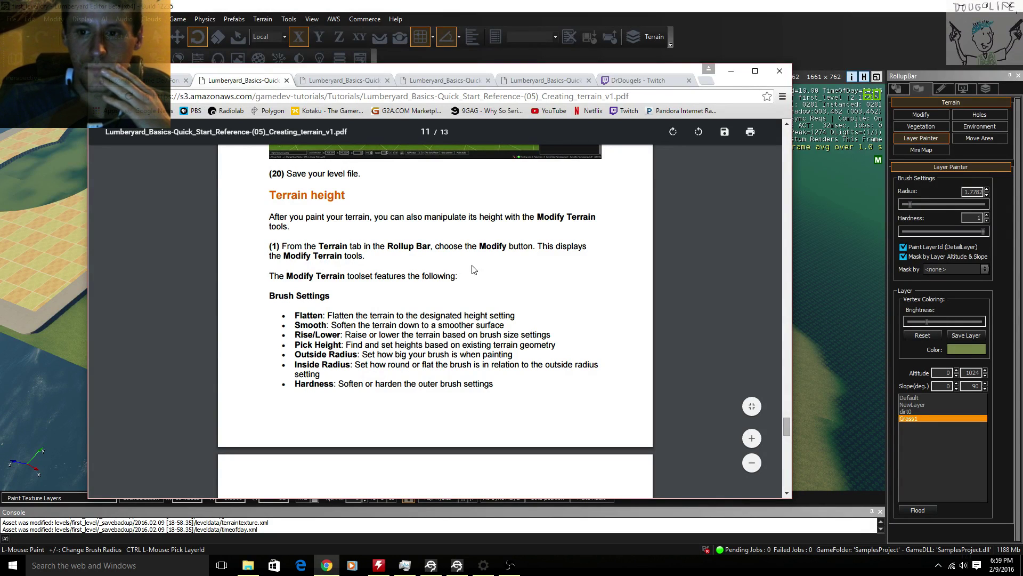
scroll(478, 270, up, 3)
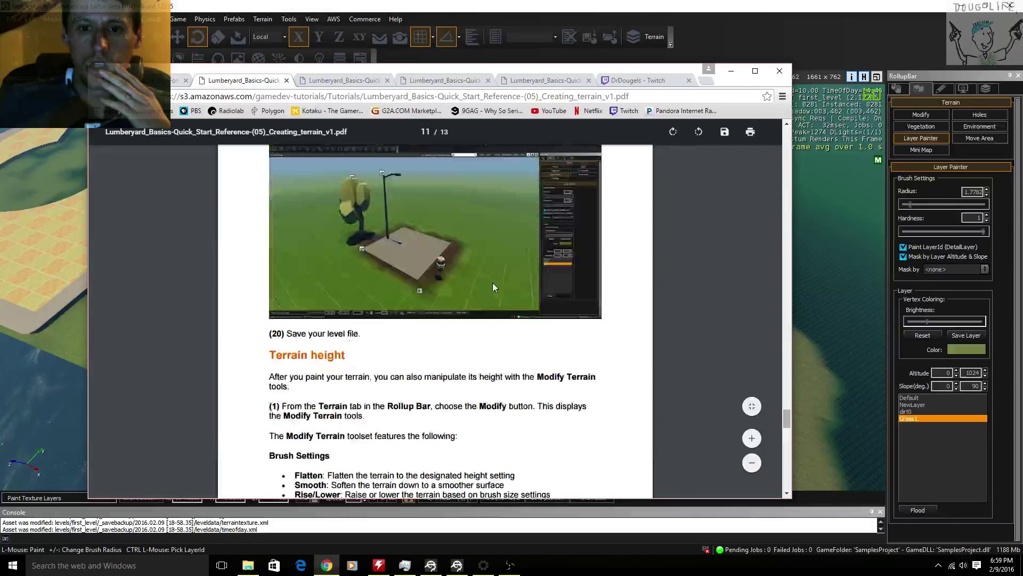
scroll(434, 398, down, 3)
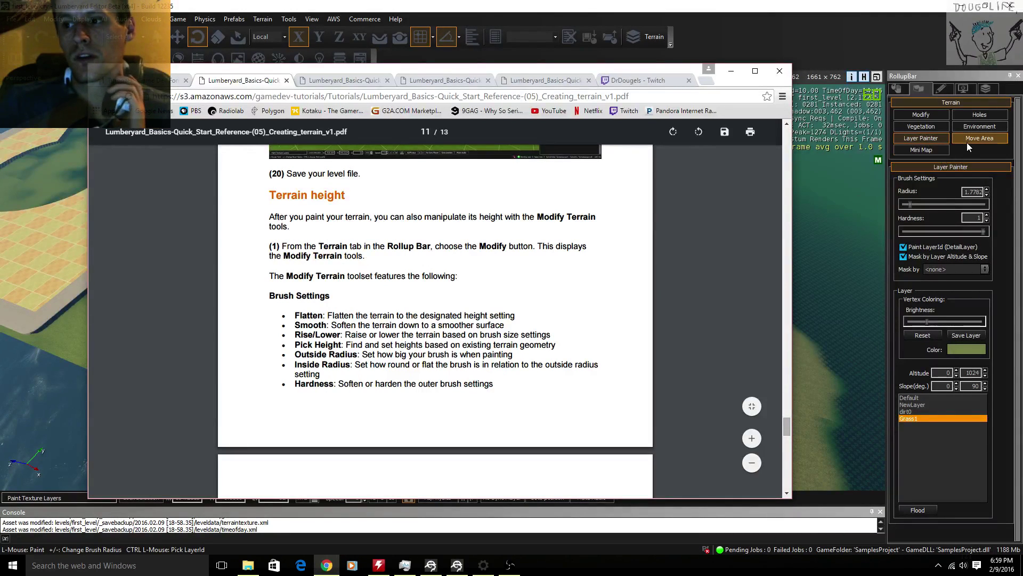
click(934, 111)
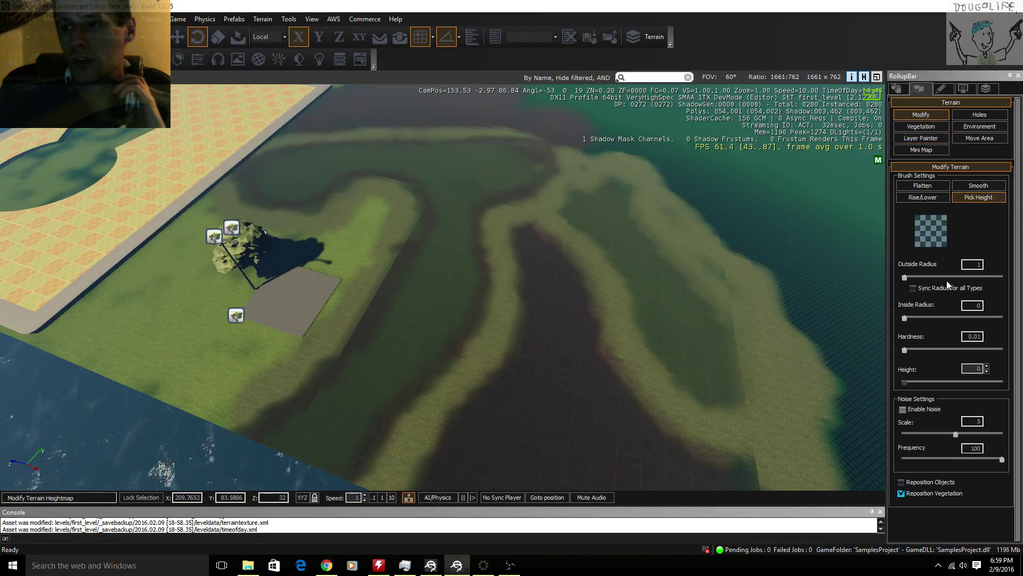
click(913, 383)
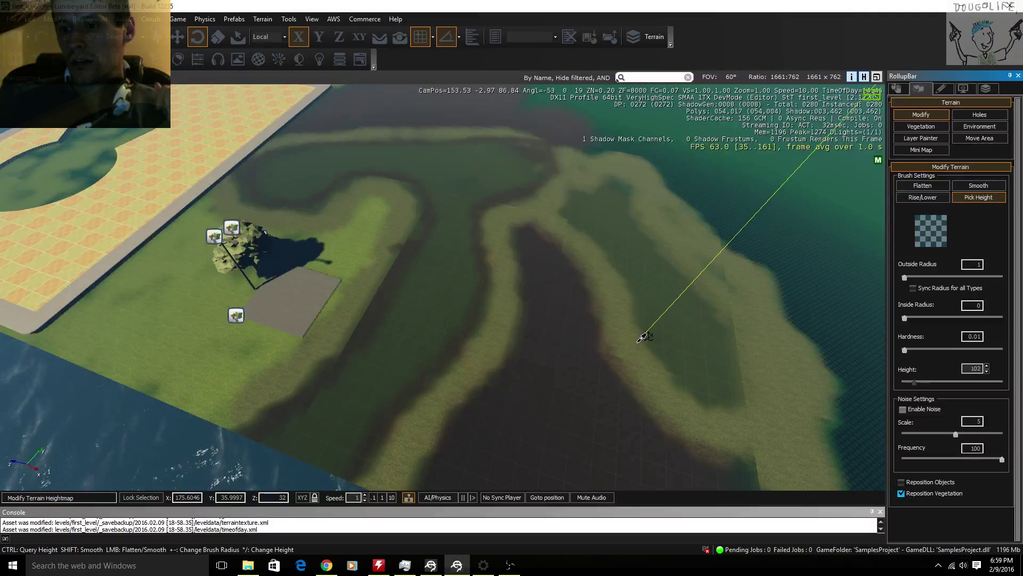
click(648, 332)
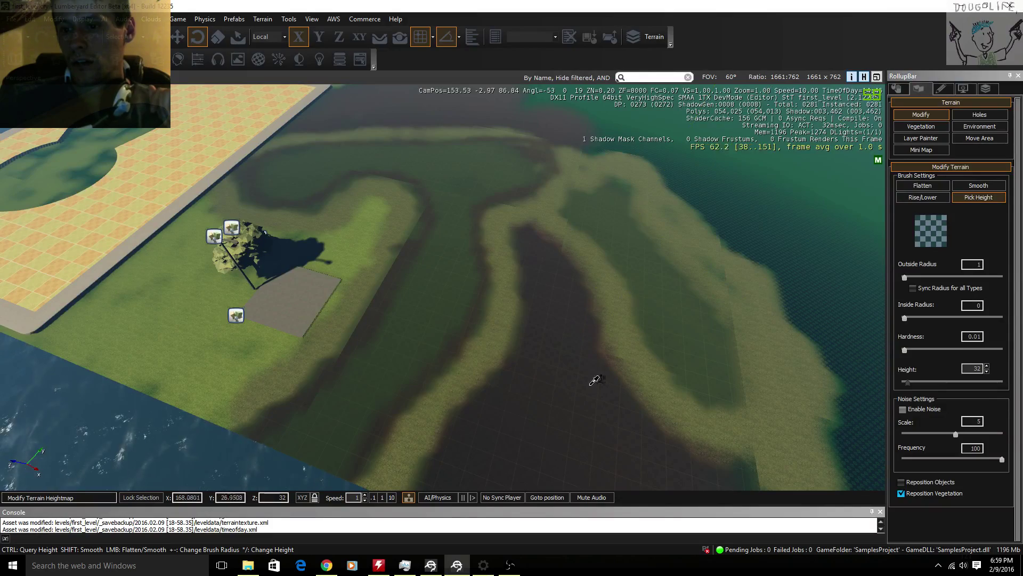
- Enable Sync Radius for all Types in the terrain brush settings
scroll(584, 373, up, 1)
scroll(586, 372, up, 8)
right_drag(564, 372, 645, 343)
scroll(655, 392, up, 5)
scroll(656, 392, down, 4)
scroll(648, 358, up, 5)
scroll(648, 357, down, 1)
scroll(565, 352, down, 3)
right_drag(482, 348, 456, 348)
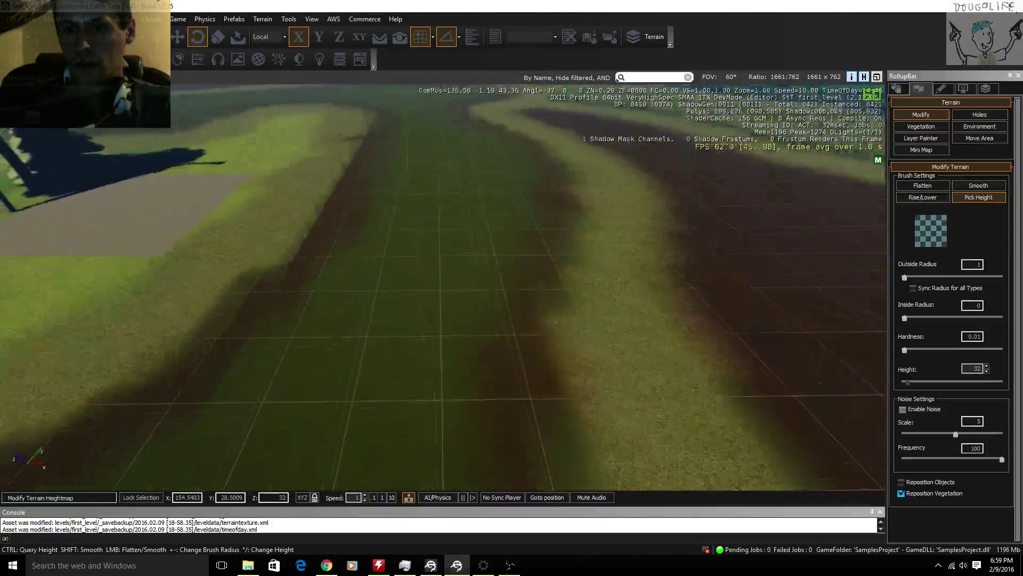
key(d)
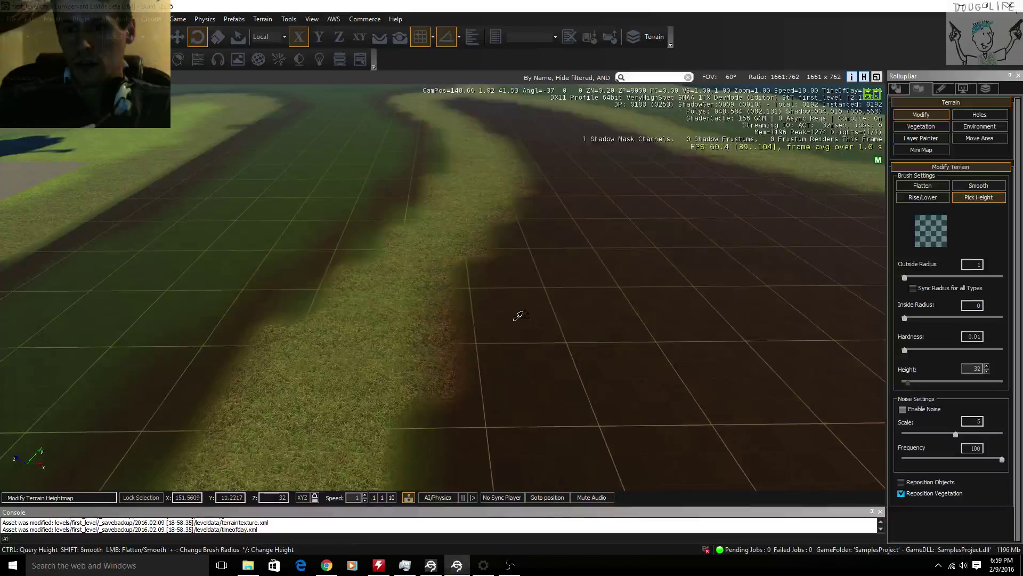
scroll(642, 326, down, 4)
key(d)
key(a)
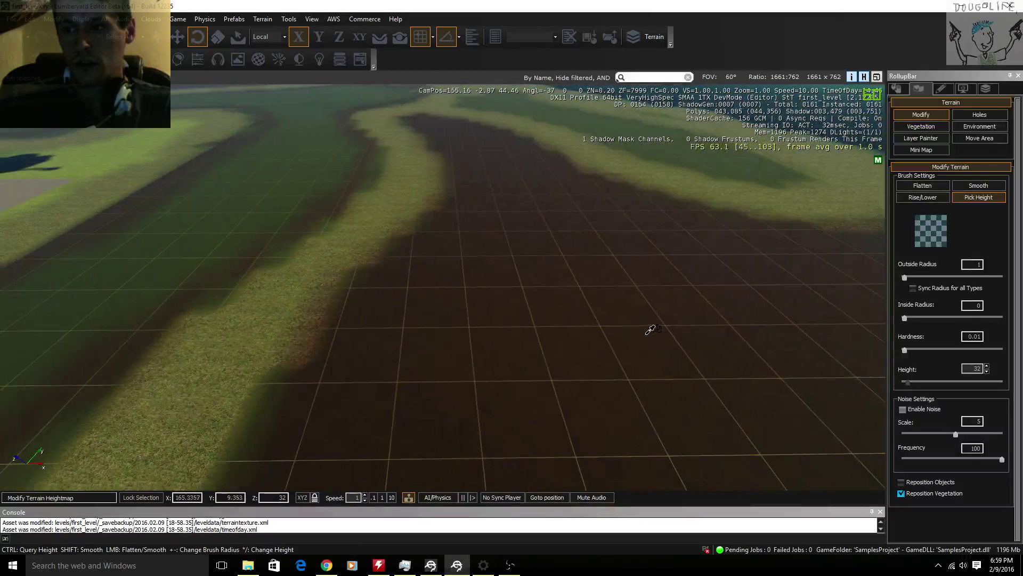
click(913, 287)
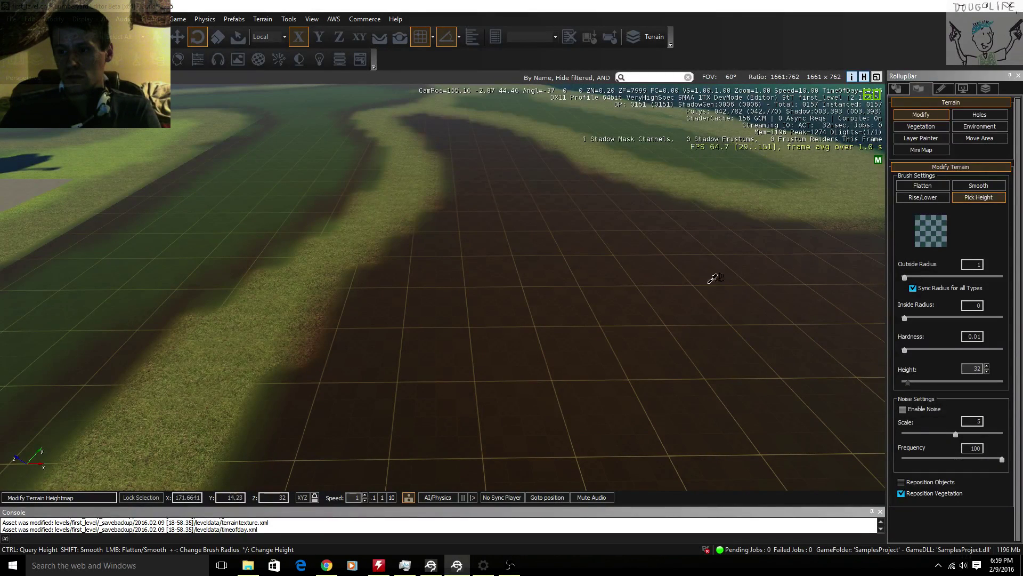
- Review the tutorial's brush and noise settings in the PDF and set the terrain brush to Flatten
click(326, 564)
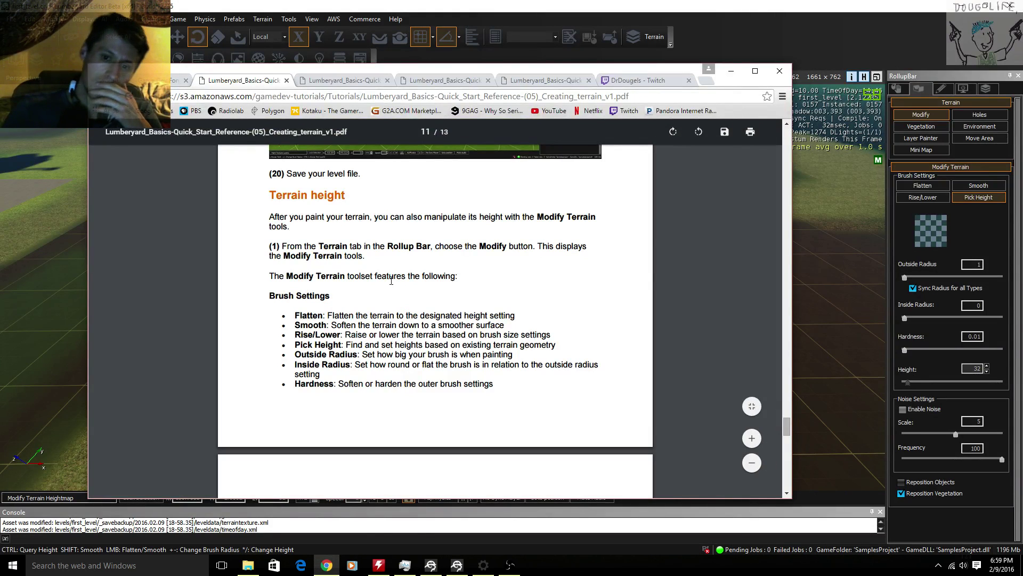
scroll(376, 301, down, 5)
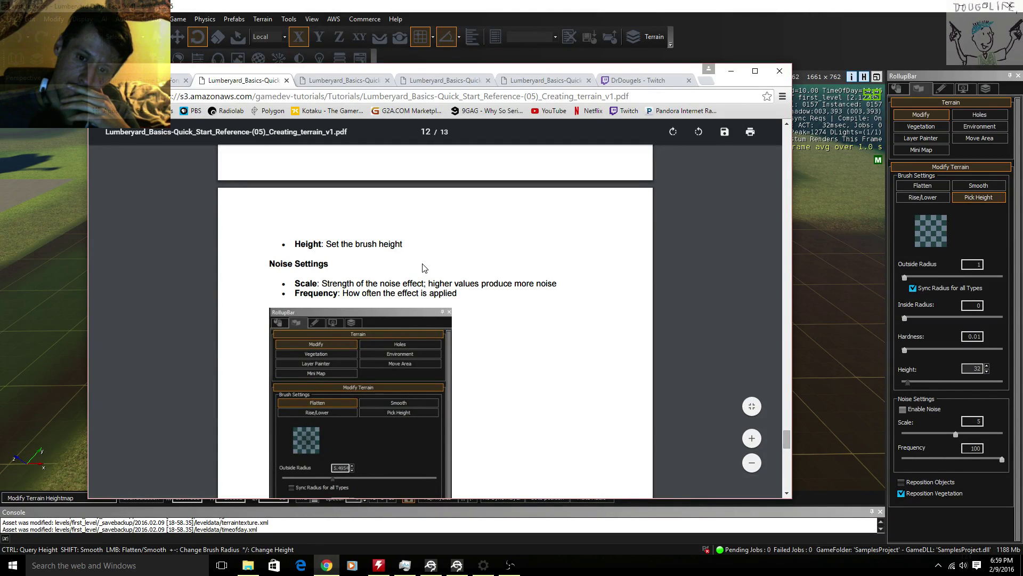
scroll(422, 267, down, 5)
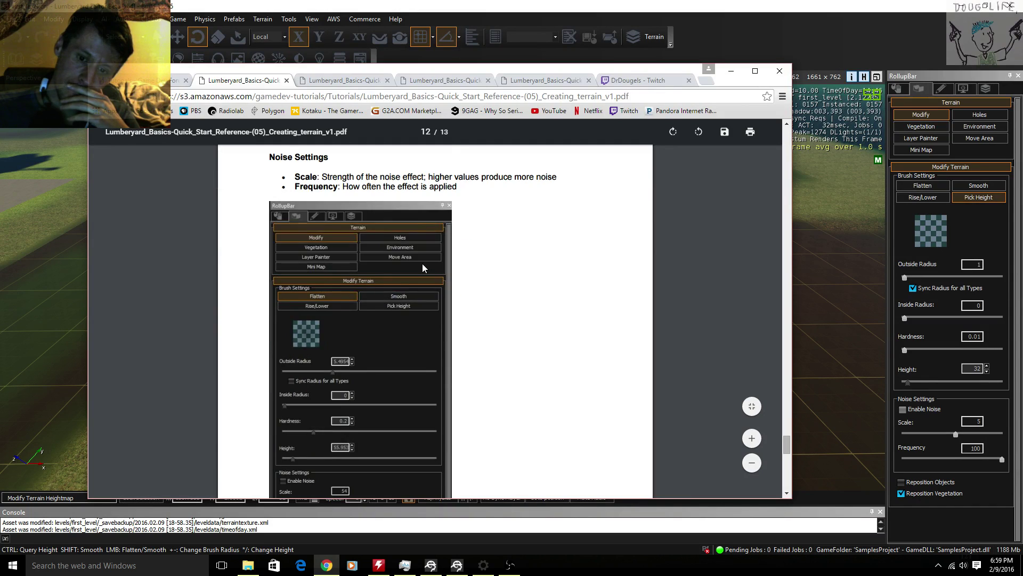
scroll(422, 267, down, 2)
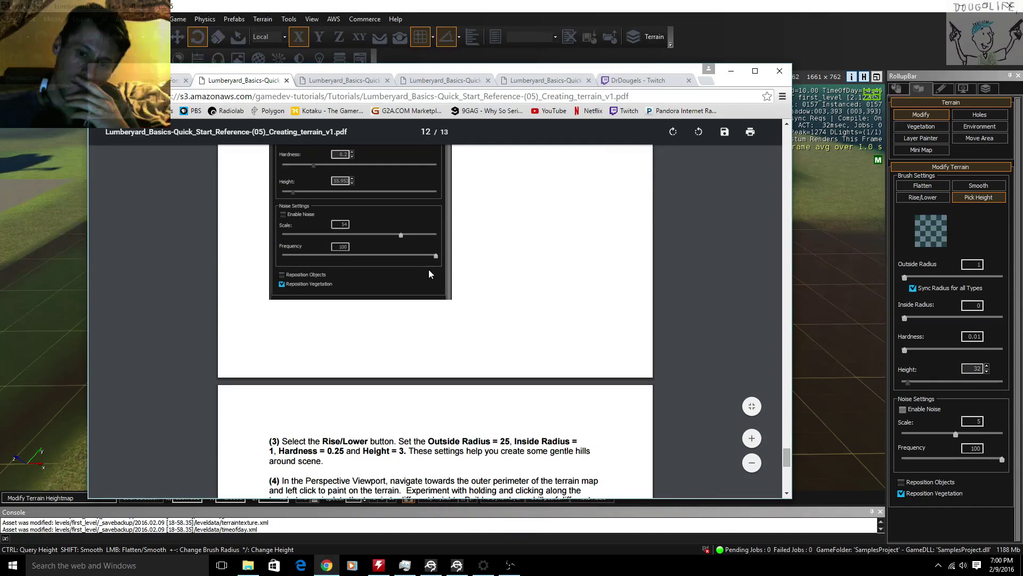
scroll(430, 277, up, 6)
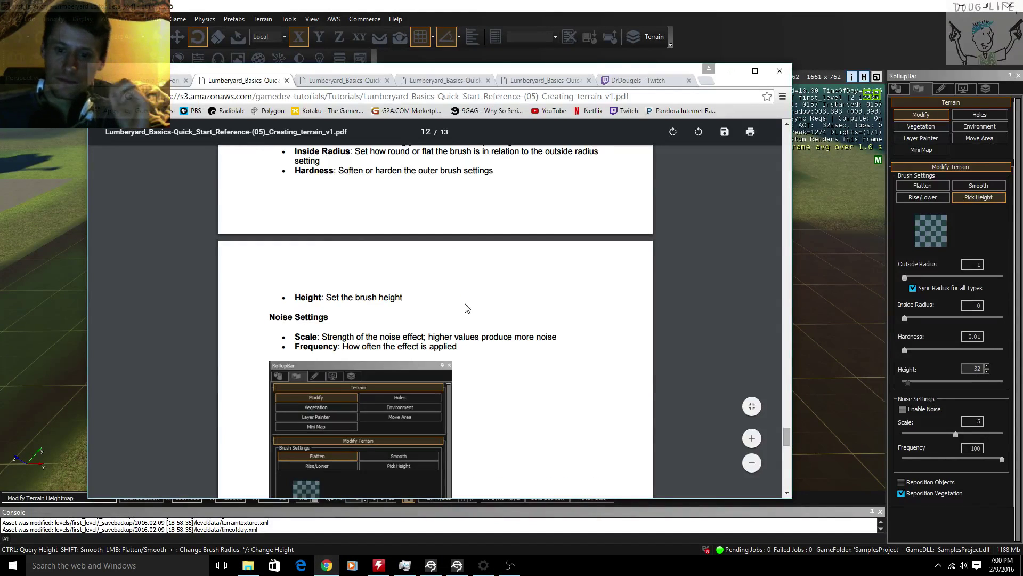
scroll(511, 297, down, 3)
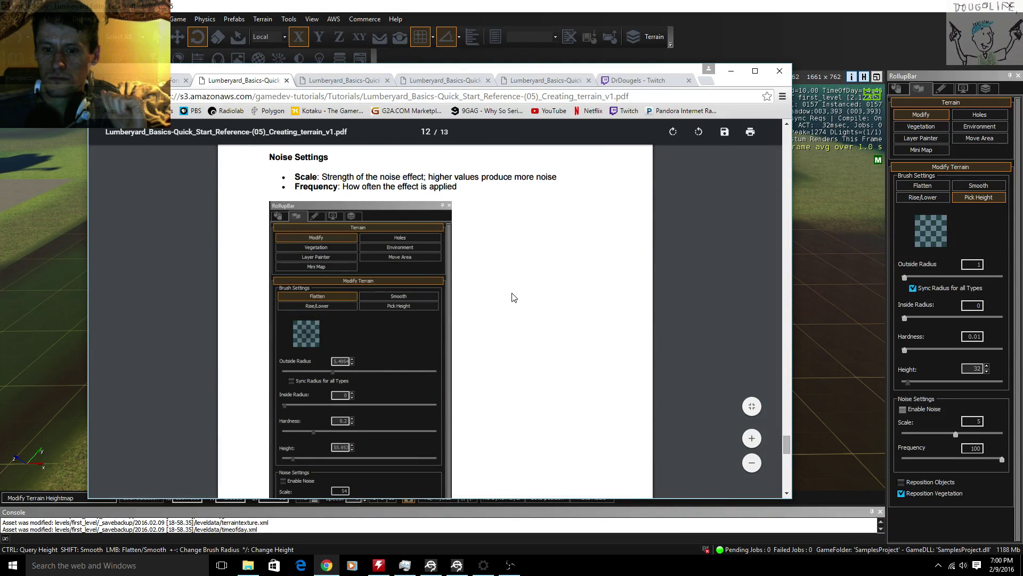
click(901, 187)
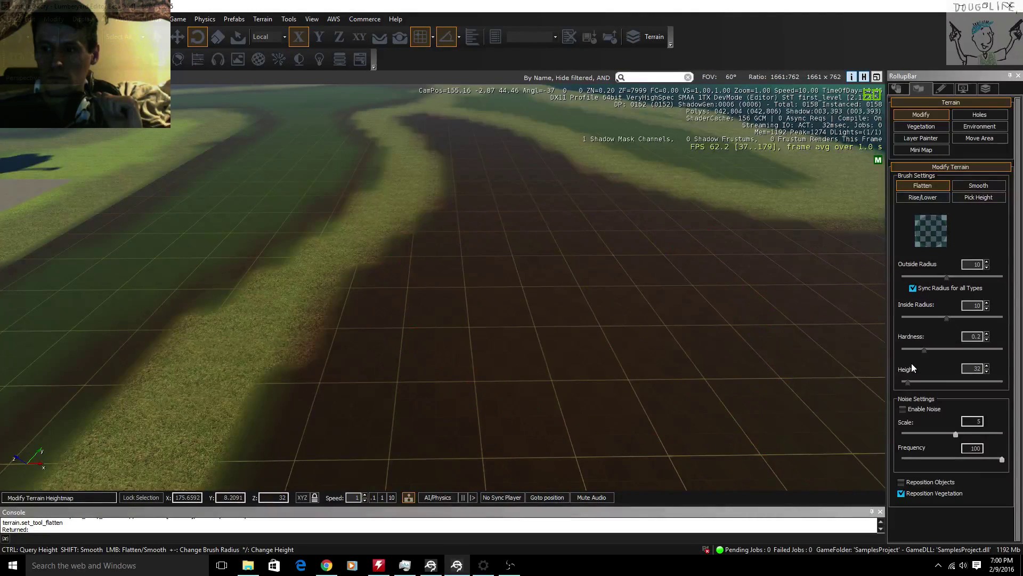
- Try the Flatten brush at height 442 on the dark dirt area and undo the stroke
drag(911, 383, 947, 383)
click(511, 344)
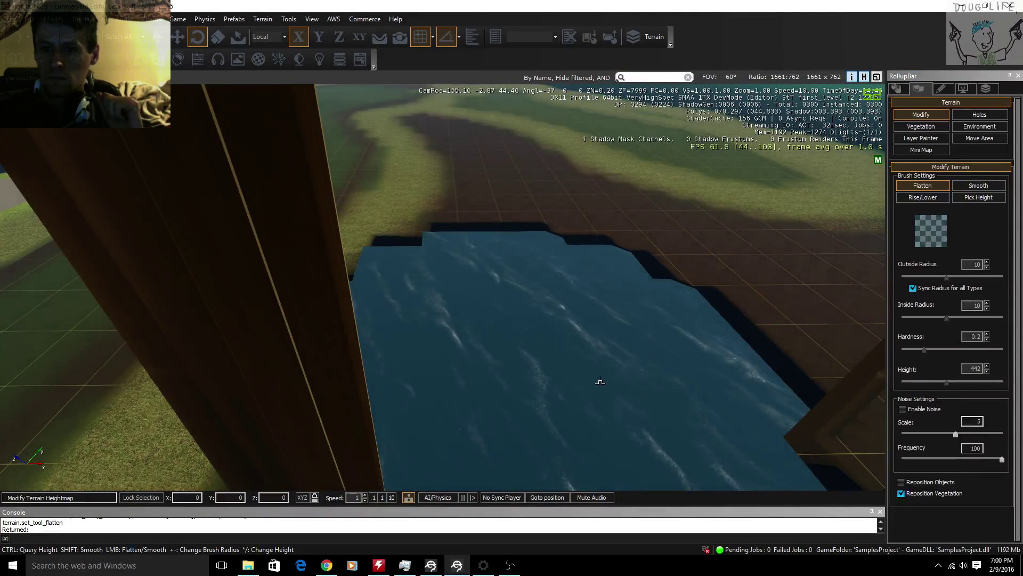
scroll(598, 373, down, 3)
scroll(597, 367, down, 3)
right_drag(581, 366, 491, 283)
key(s)
key(s)
key(s)
key(w)
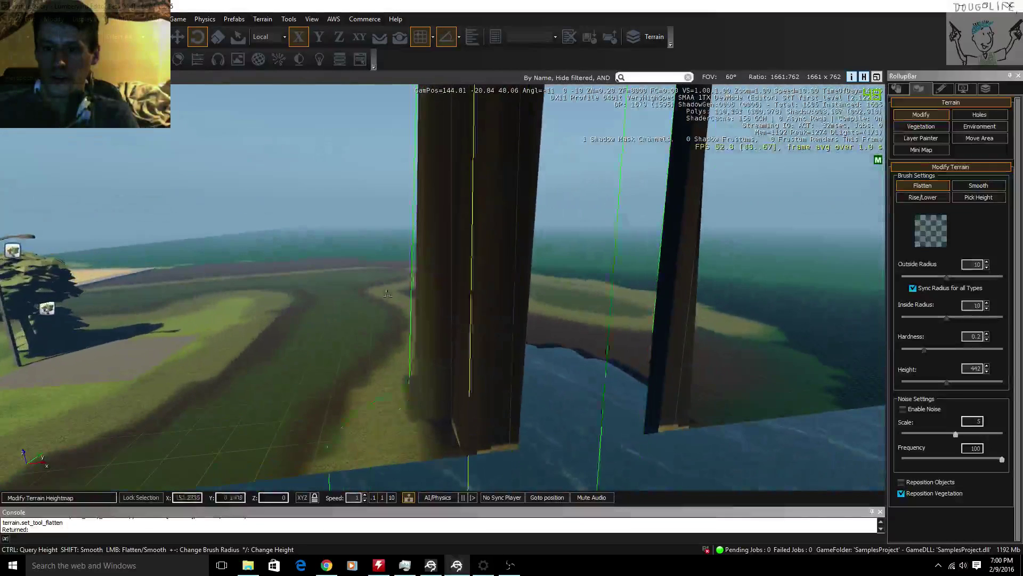
key(ctrl+z)
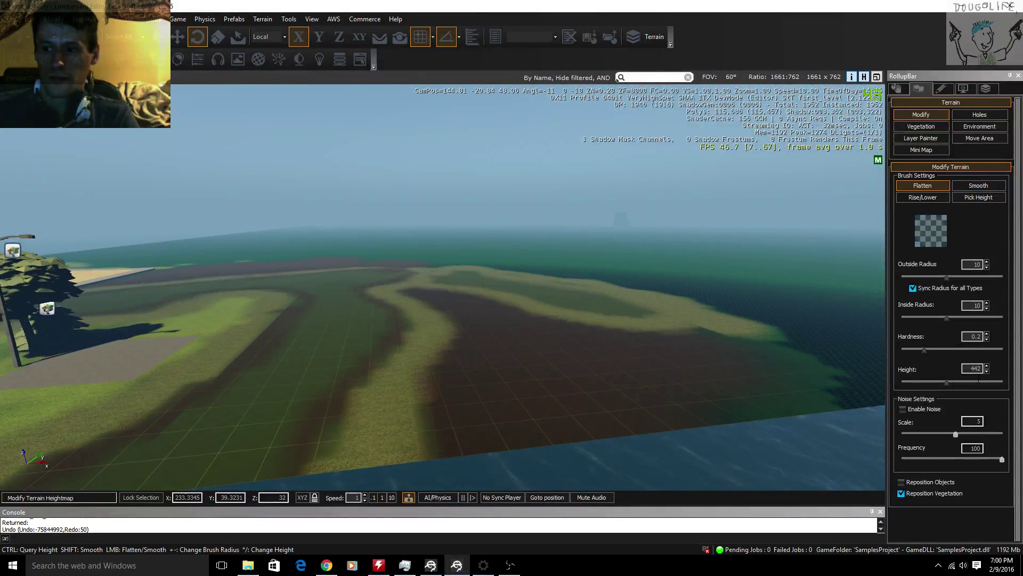
- Try the Flatten brush at height 183 on the dirt area and undo the stroke
key(d)
drag(946, 382, 934, 382)
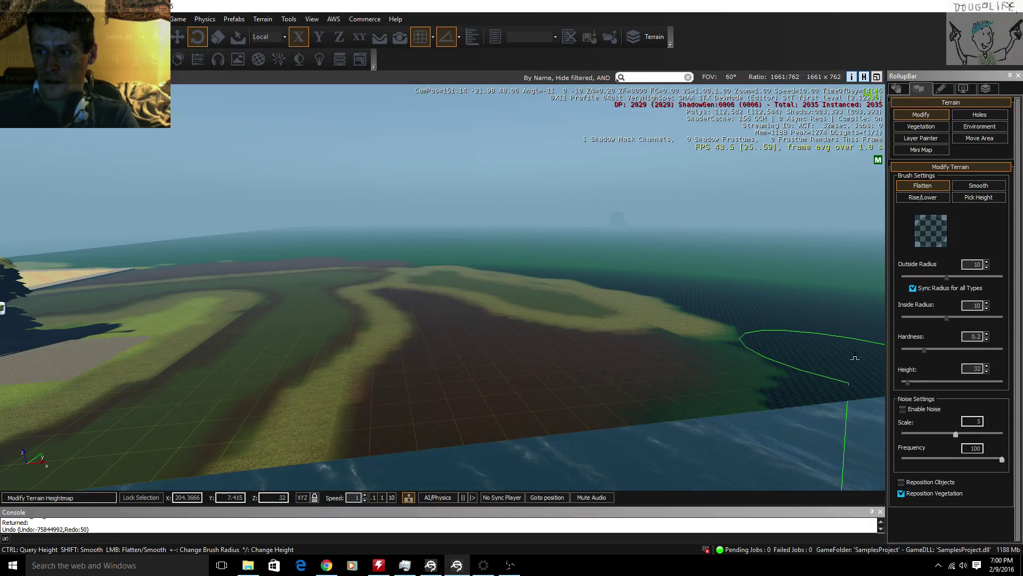
click(921, 379)
click(589, 394)
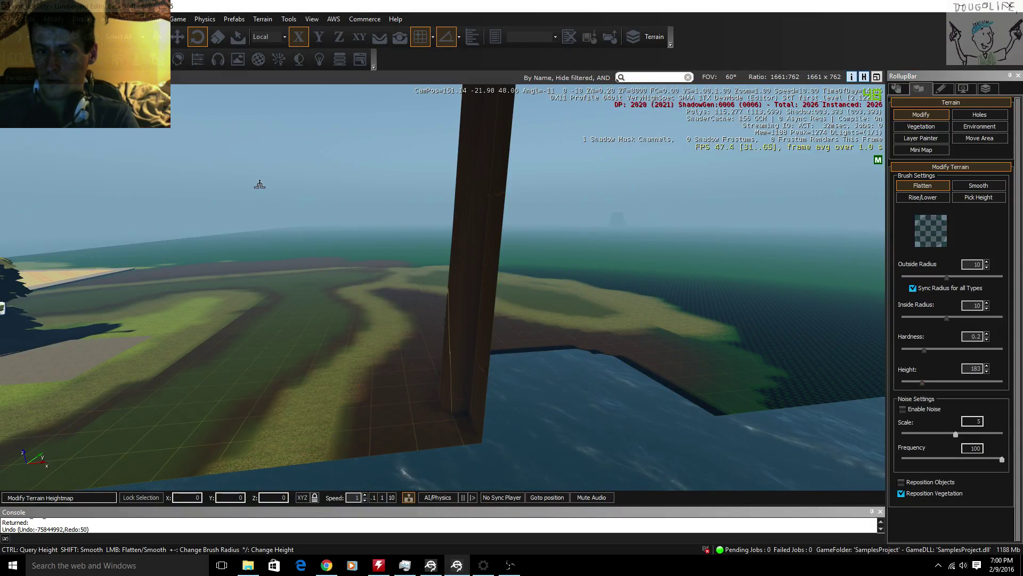
key(ctrl+z)
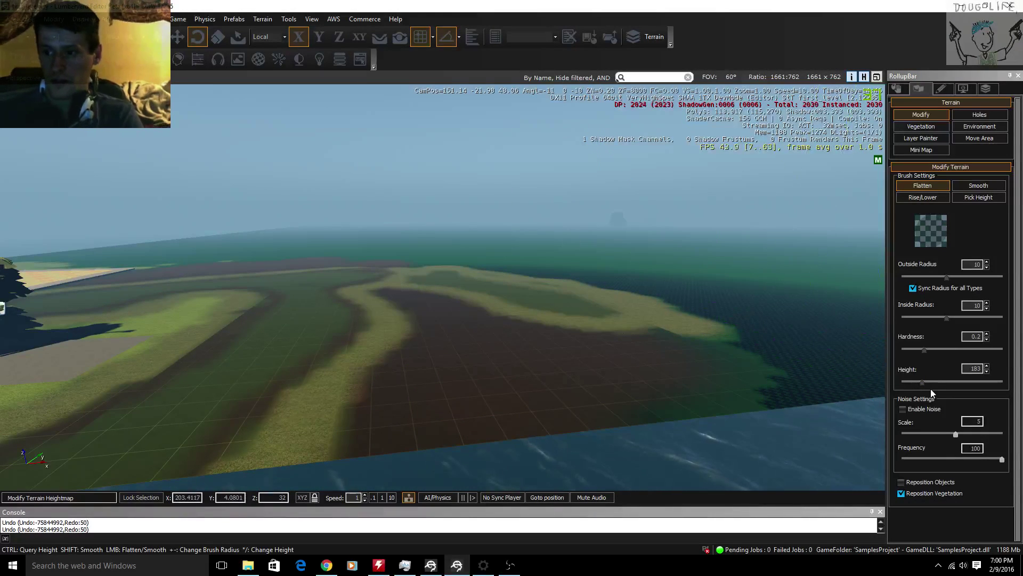
- Set the Flatten brush height to 248 and raise the terrain on the dirt area near the water
drag(919, 382, 928, 383)
click(550, 366)
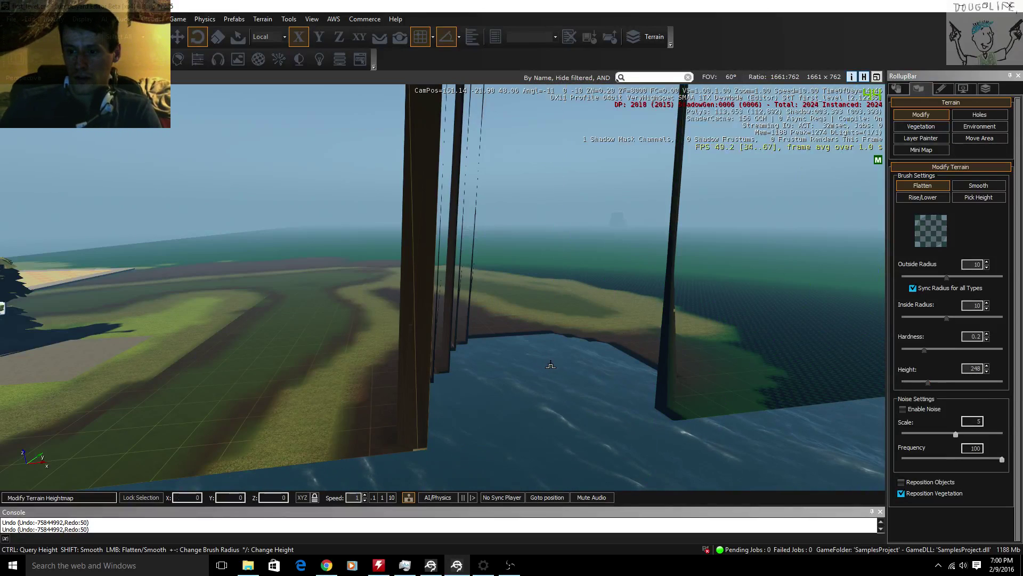
- Fly around the map to examine the raised terrain from a distance and from close by
key(s)
key(a)
right_drag(570, 444, 1013, 389)
key(a)
key(w)
right_drag(608, 397, 437, 442)
key(w)
mouse_move(583, 411)
right_down()
mouse_move(568, 409)
mouse_move(560, 320)
mouse_move(549, 394)
mouse_move(415, 400)
mouse_move(583, 341)
mouse_move(592, 234)
mouse_move(629, 442)
mouse_move(789, 426)
mouse_move(661, 394)
mouse_move(618, 400)
mouse_move(671, 394)
mouse_move(576, 389)
mouse_move(632, 339)
mouse_move(645, 343)
mouse_move(572, 346)
mouse_move(589, 378)
right_up()
key(w)
key(w)
key(s)
key(s)
key(d)
key(w)
key(shift)
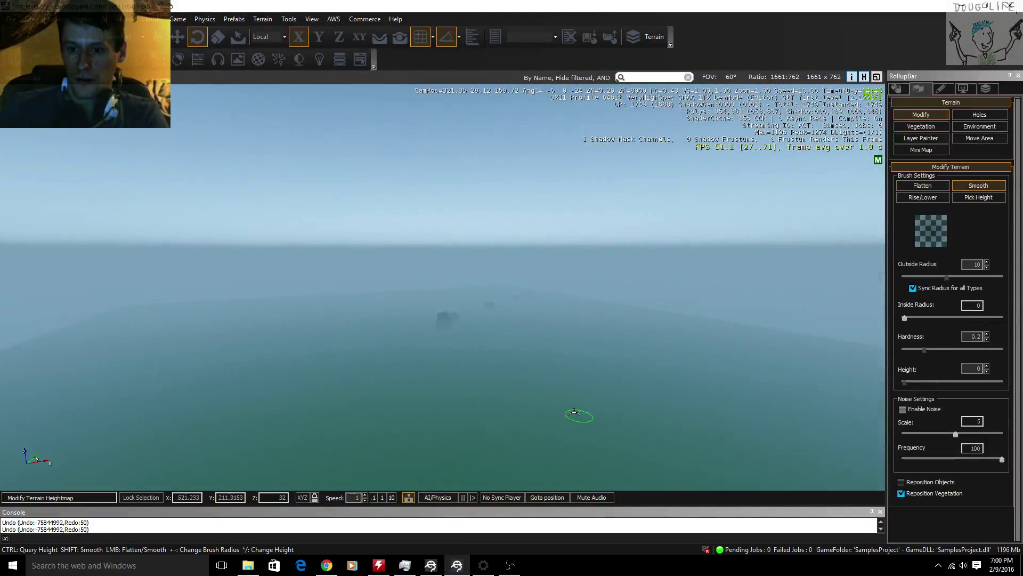
key(shift+w)
mouse_move(519, 331)
shift+right_down()
mouse_move(524, 357)
mouse_move(520, 331)
mouse_move(562, 354)
mouse_move(507, 331)
mouse_move(512, 323)
mouse_move(574, 331)
mouse_move(455, 319)
mouse_move(532, 329)
mouse_move(506, 329)
mouse_move(516, 325)
mouse_move(525, 347)
mouse_move(513, 330)
mouse_move(530, 331)
mouse_move(521, 331)
shift+right_up()
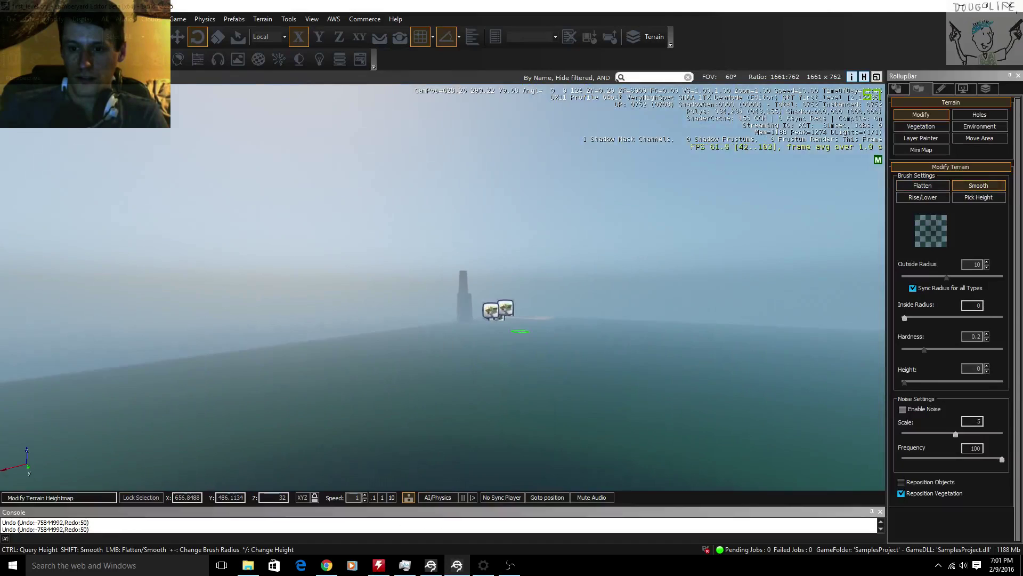
mouse_move(454, 354)
shift+right_down()
mouse_move(462, 379)
mouse_move(479, 386)
mouse_move(482, 368)
mouse_move(443, 354)
mouse_move(456, 359)
shift+right_up()
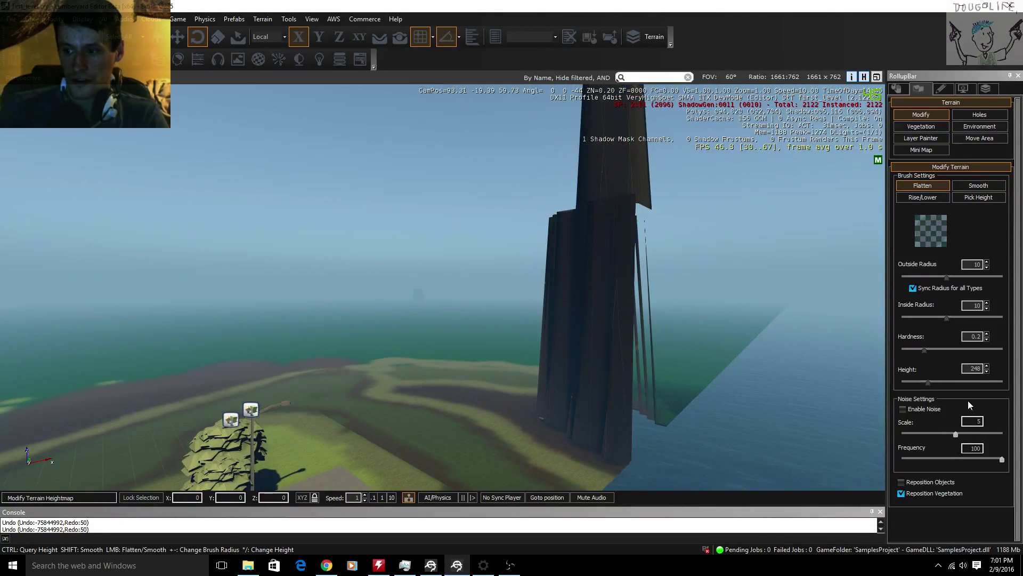
- Raise more groups of tall terrain columns across the land with the Flatten brush at height 248
mouse_move(525, 404)
right_down()
mouse_move(555, 381)
mouse_move(543, 411)
mouse_move(568, 389)
mouse_move(537, 421)
right_up()
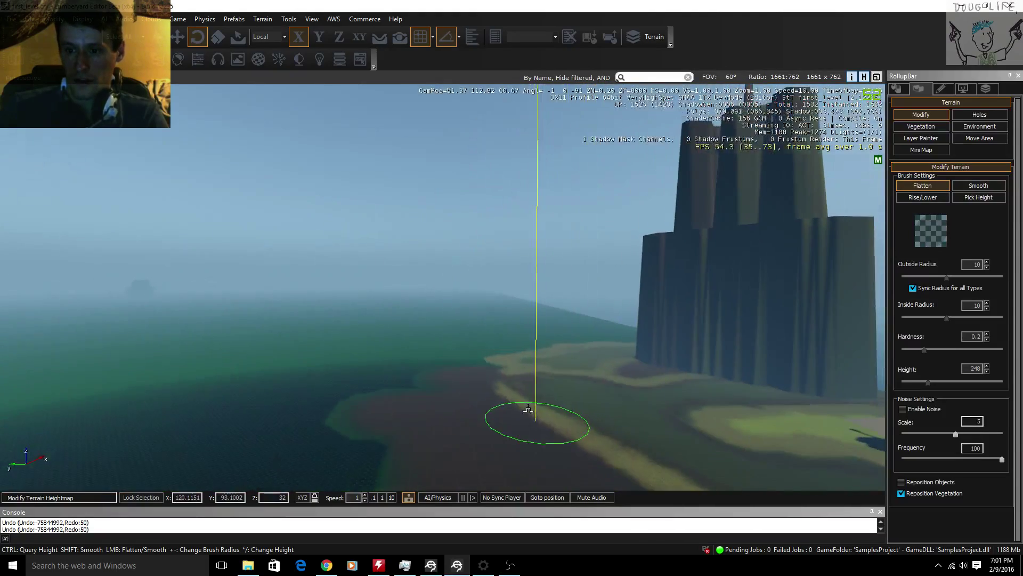
right_drag(376, 111, 466, 406)
key(s)
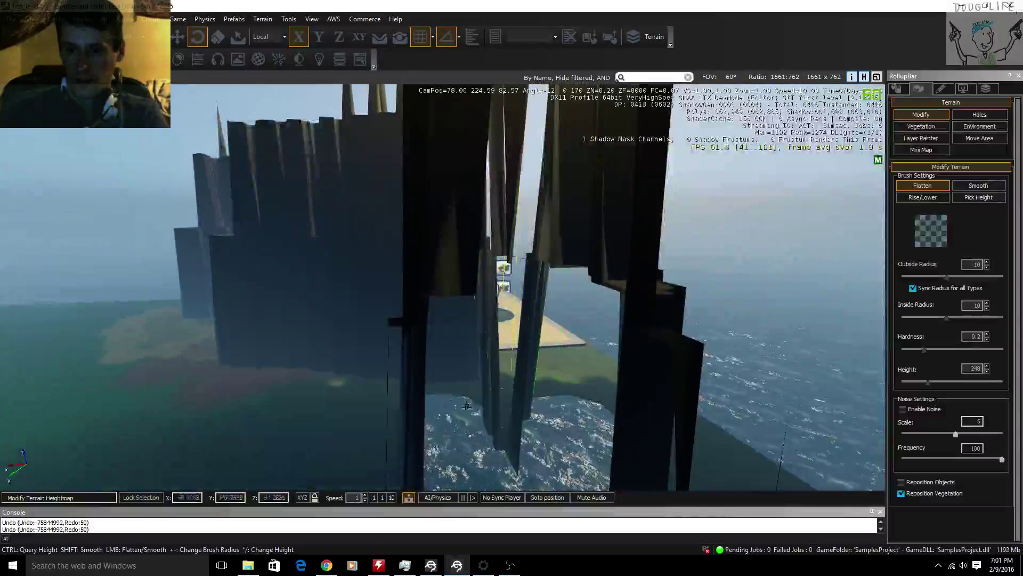
key(s)
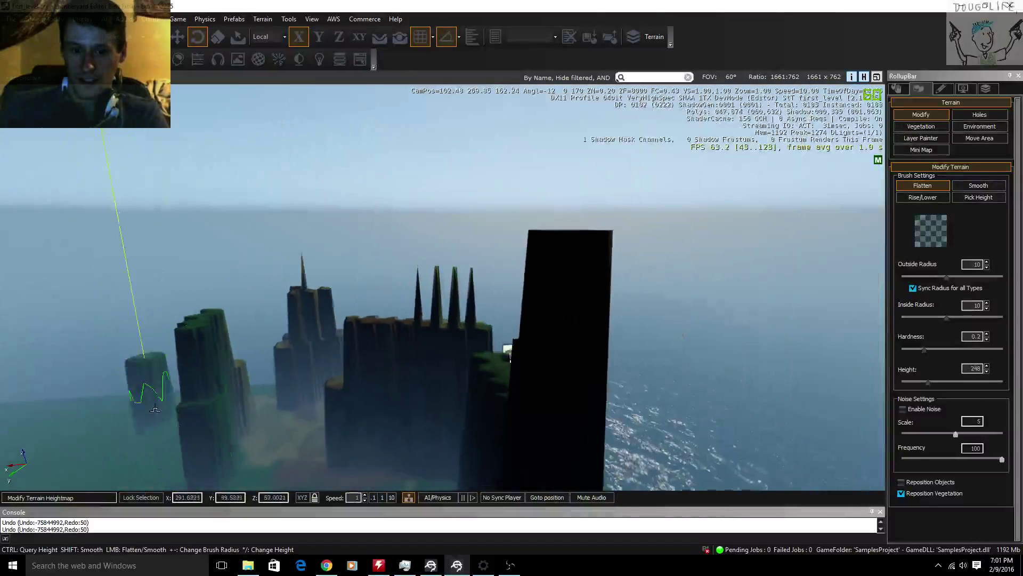
mouse_move(155, 410)
mouse_down()
mouse_move(236, 412)
mouse_move(366, 450)
mouse_move(427, 430)
mouse_up()
key(s)
mouse_move(427, 430)
right_down()
mouse_move(501, 399)
mouse_move(379, 413)
mouse_move(262, 407)
mouse_move(315, 417)
right_up()
key(s)
key(s)
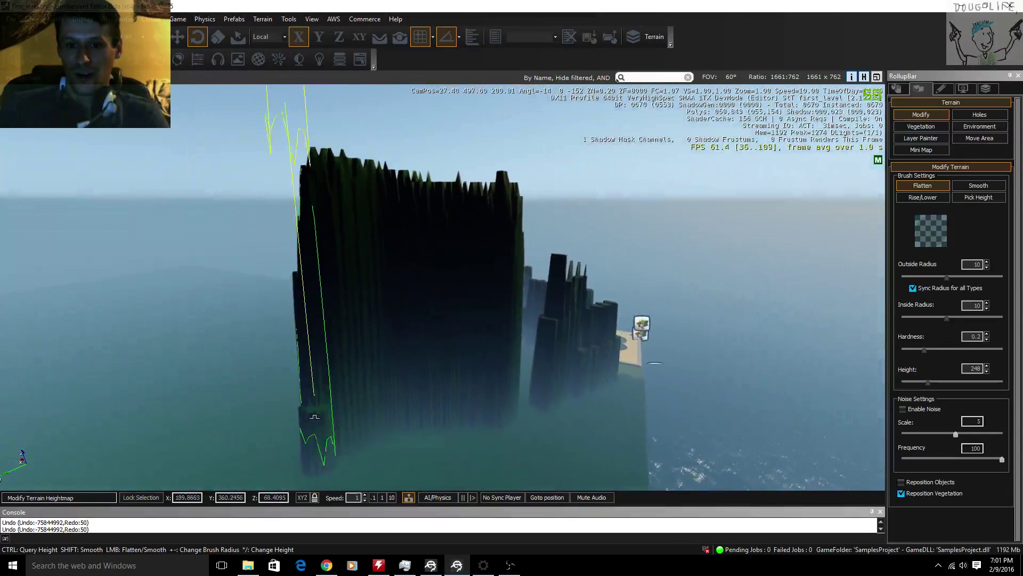
- Raise further clusters of tall terrain columns across the far parts of the map with the Flatten brush at height 248
key(s)
mouse_move(315, 417)
mouse_down()
mouse_move(277, 259)
mouse_move(333, 410)
mouse_move(344, 362)
mouse_move(317, 323)
mouse_up()
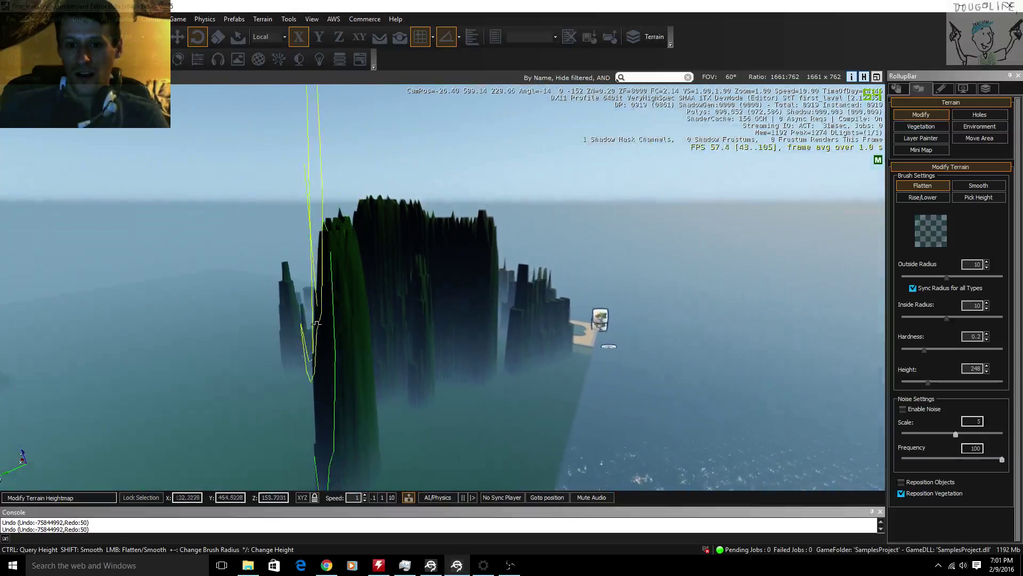
key(s)
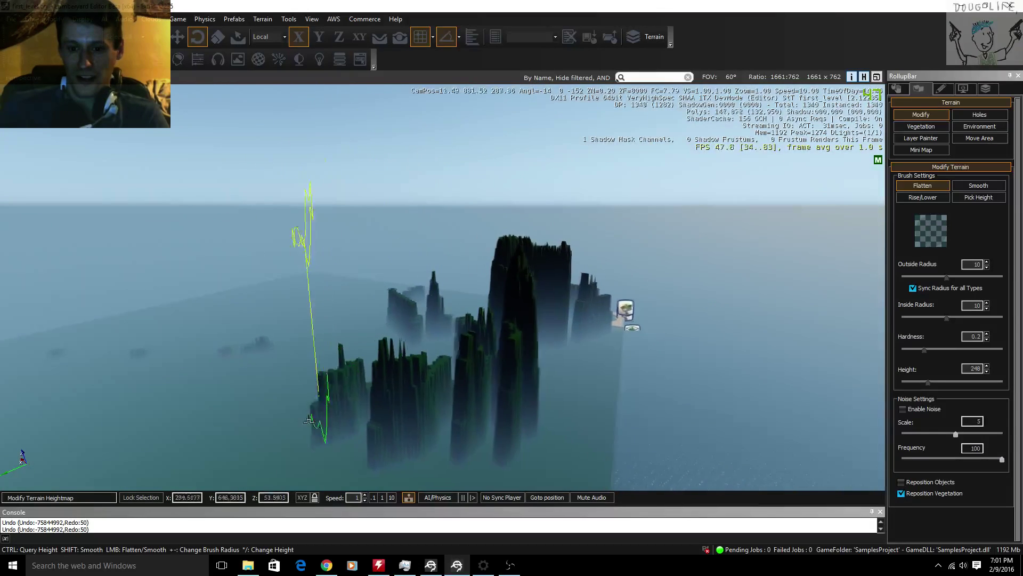
key(a)
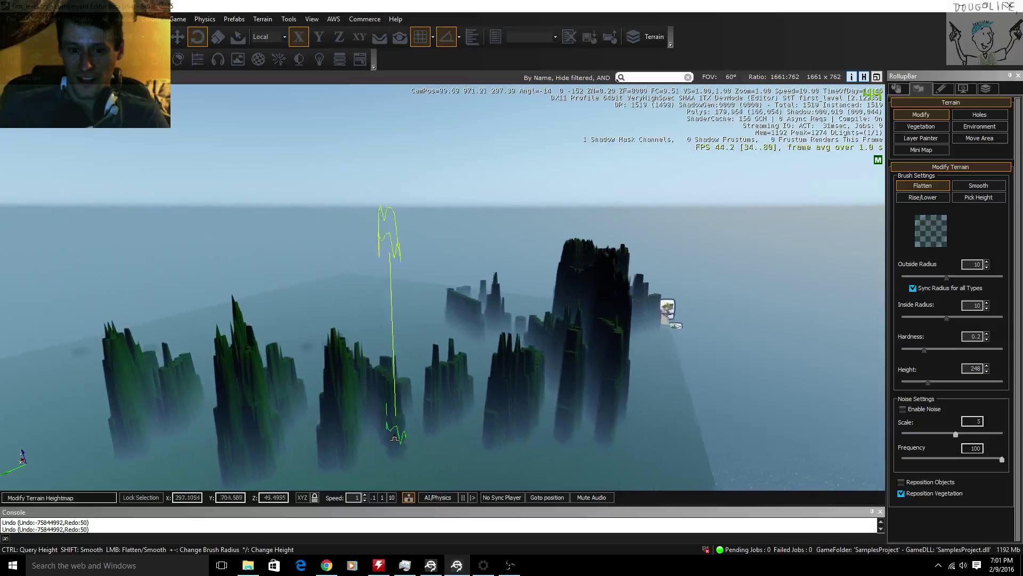
key(a)
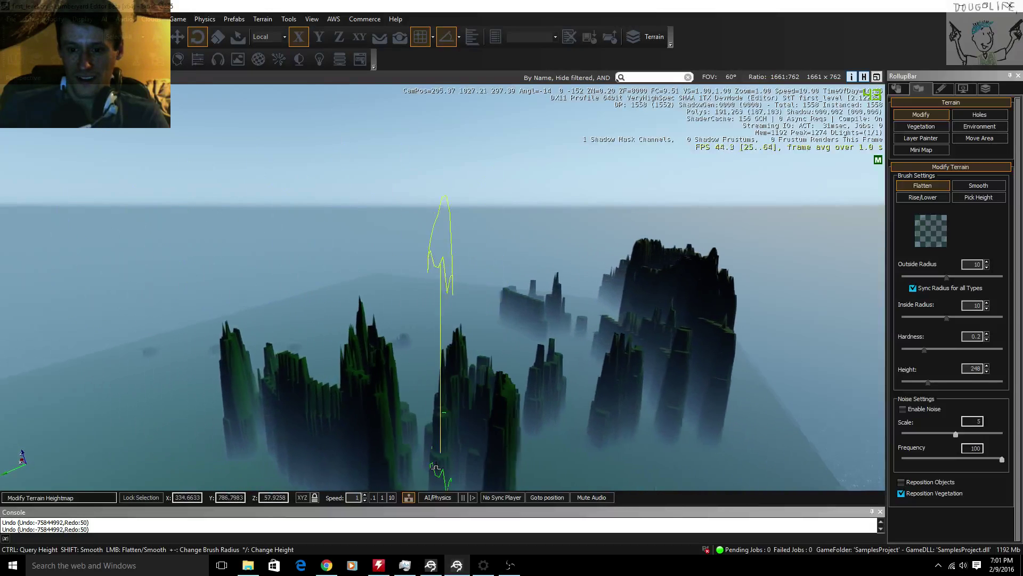
key(s)
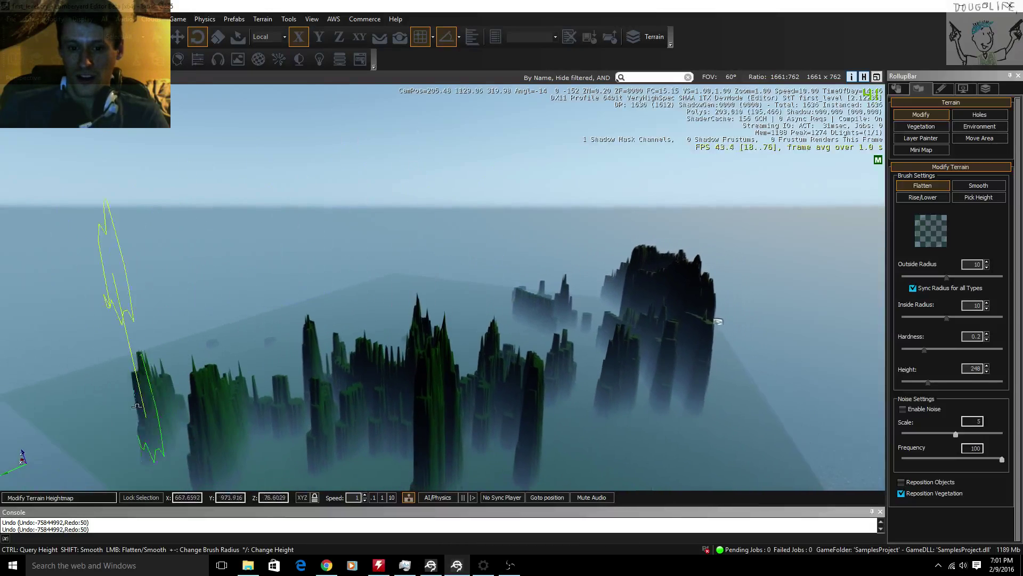
key(s)
key(d)
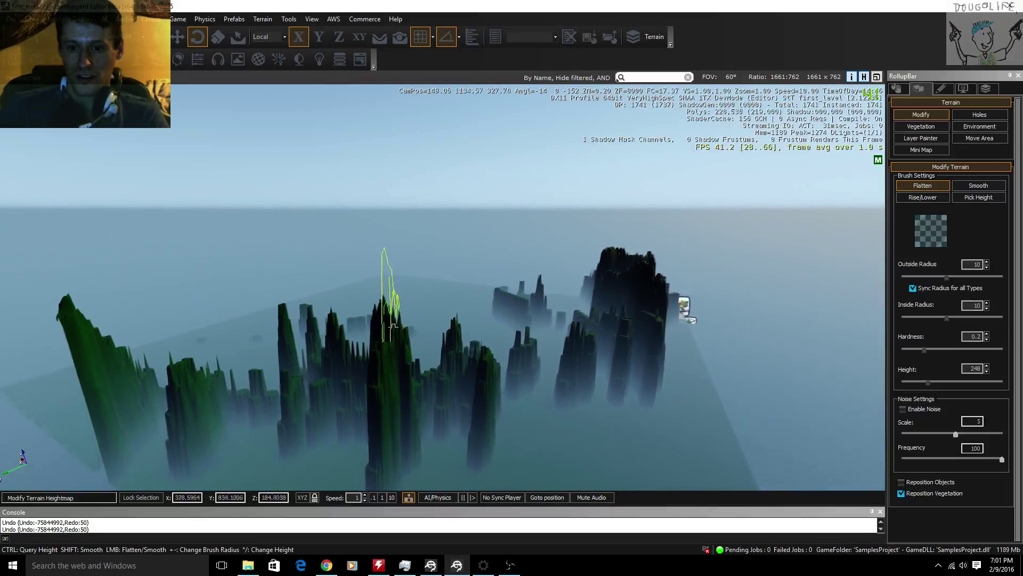
key(w)
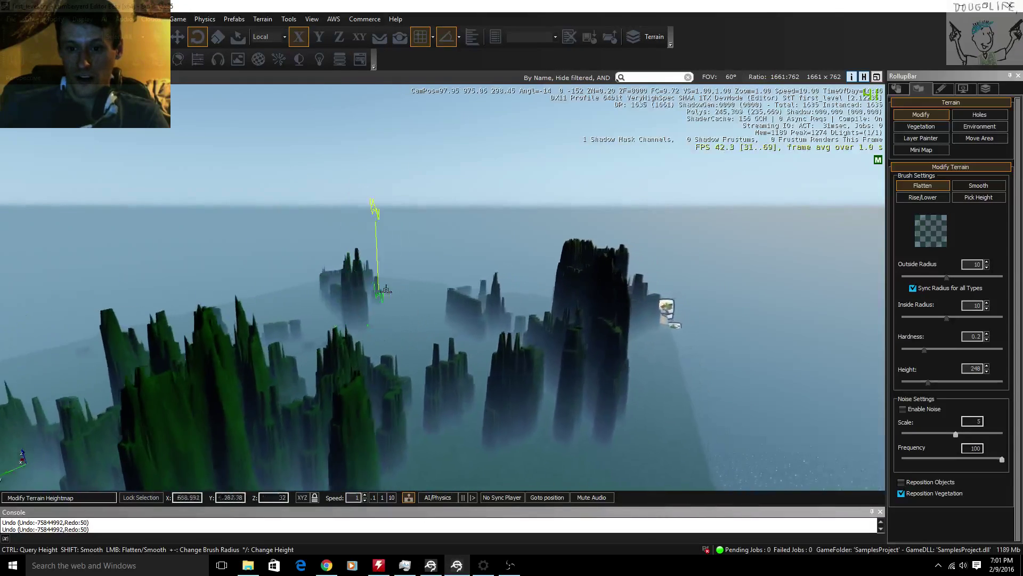
key(d)
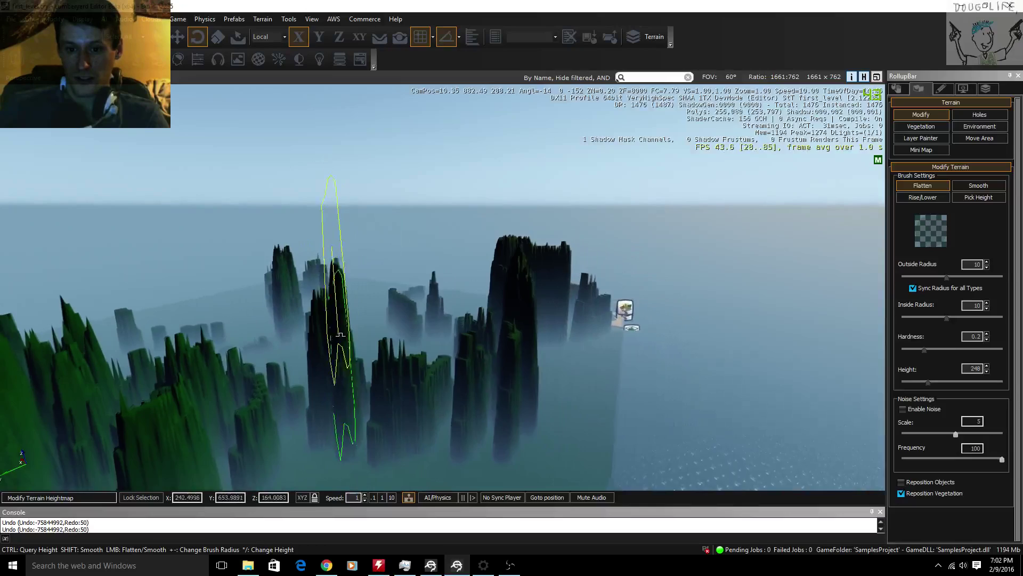
- Raise more terrain columns along the outer edge of the map with the Flatten brush at height 248
right_drag(405, 444, 407, 443)
key(s)
mouse_move(406, 442)
mouse_down()
mouse_move(418, 416)
mouse_move(373, 413)
mouse_move(320, 479)
mouse_move(452, 468)
mouse_move(528, 430)
mouse_move(499, 435)
mouse_up()
key(d)
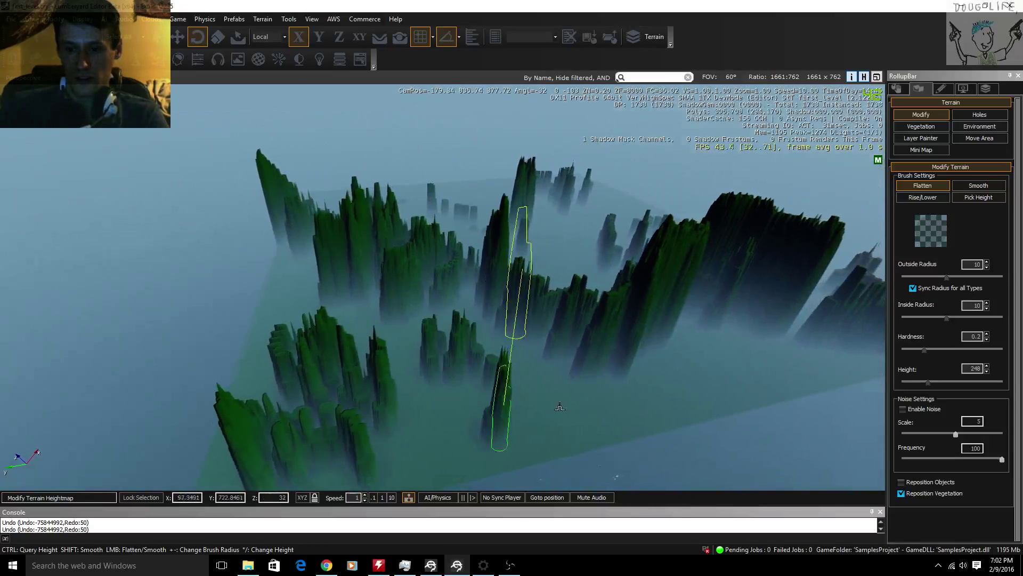
mouse_move(581, 427)
right_down()
mouse_move(699, 290)
mouse_move(536, 361)
mouse_move(465, 433)
mouse_move(627, 288)
mouse_move(398, 448)
mouse_move(437, 429)
mouse_move(392, 416)
right_up()
key(d)
key(w)
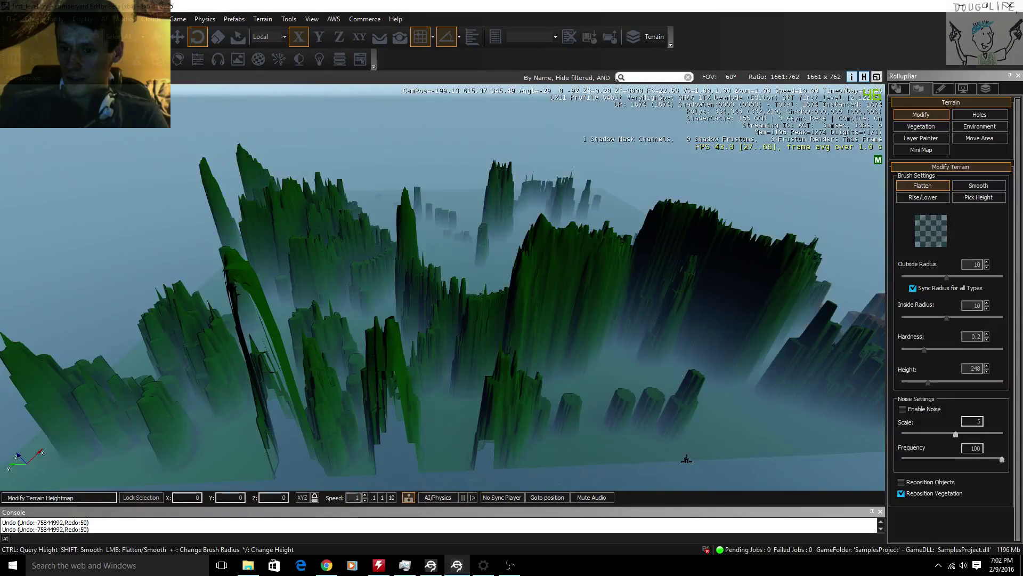
- Set the Flatten brush height to 1024 and raise a very tall terrain column near the dirt area beside the water
mouse_move(686, 459)
right_down()
mouse_move(767, 460)
mouse_move(770, 445)
mouse_move(740, 479)
mouse_move(763, 473)
mouse_move(797, 424)
mouse_move(755, 446)
mouse_move(589, 425)
mouse_move(573, 393)
mouse_move(596, 409)
right_up()
key(w)
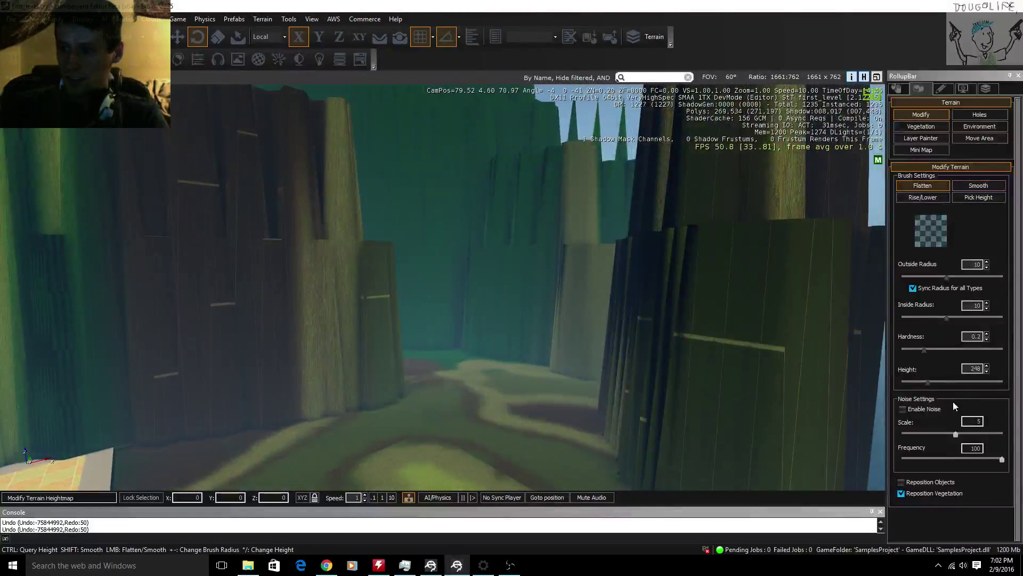
drag(928, 382, 1001, 389)
key(d)
mouse_move(746, 359)
right_down()
mouse_move(818, 358)
mouse_move(766, 361)
right_up()
click(648, 286)
key(s)
mouse_move(648, 285)
right_down()
mouse_move(680, 220)
mouse_move(660, 237)
mouse_move(652, 128)
mouse_move(533, 96)
right_up()
key(w)
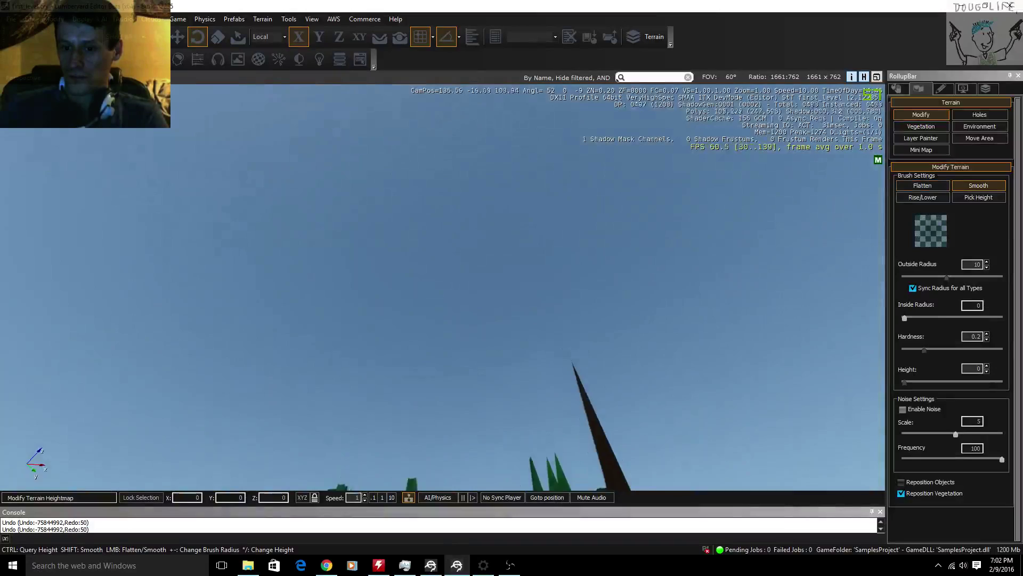
key(d)
shift+right_drag(330, 133, 528, 344)
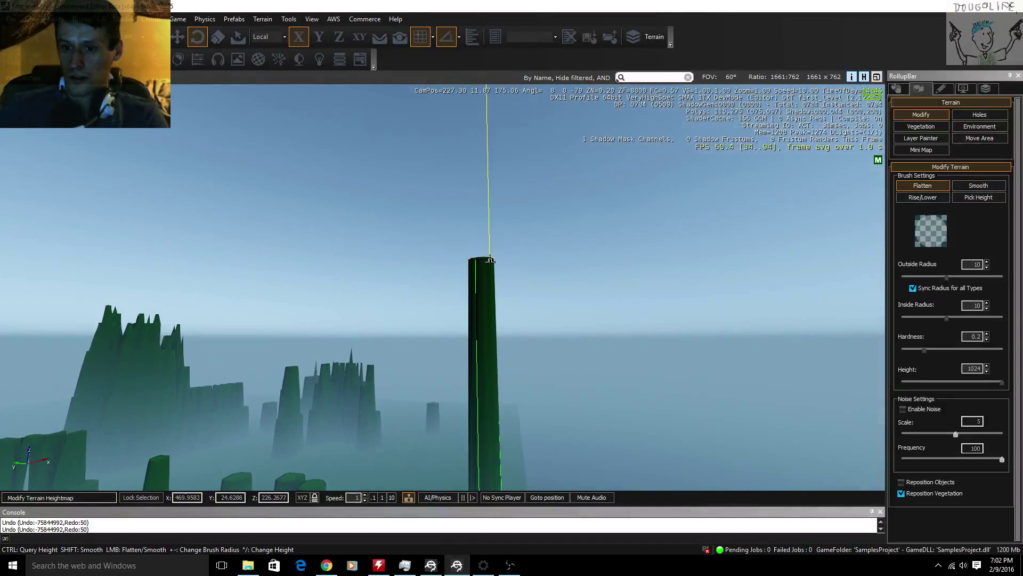
- Extend the row of very tall terrain columns along the map's water edge with the Flatten brush at height 1024
key(w)
right_drag(531, 292, 341, 394)
right_drag(564, 317, 789, 223)
key(s)
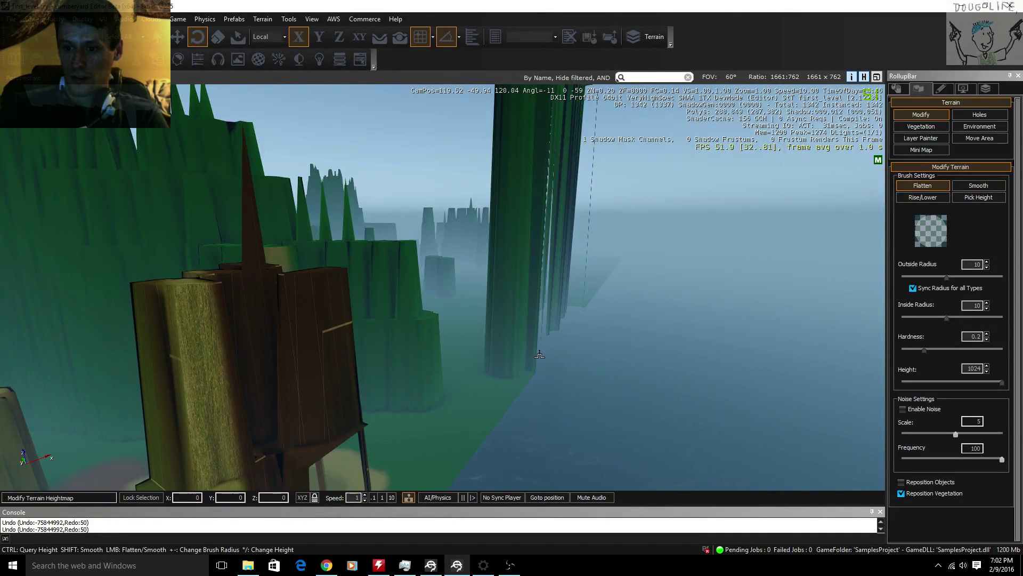
key(s)
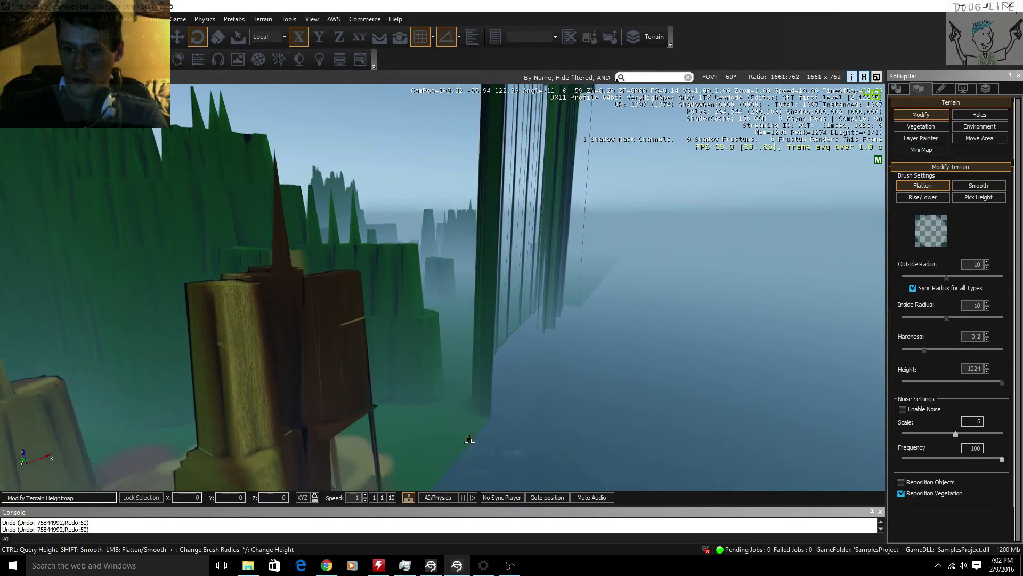
right_drag(482, 413, 364, 463)
key(d)
key(d)
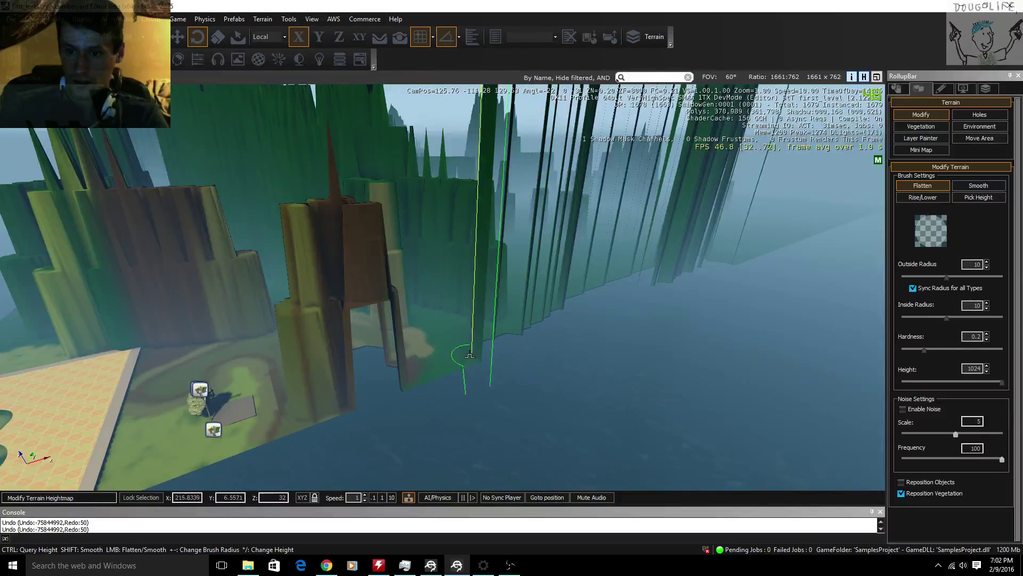
drag(469, 355, 405, 374)
- Try raising a tall column near the tiled area, flatten it at height 124, and undo the strokes
mouse_move(405, 374)
right_down()
mouse_move(402, 144)
mouse_move(408, 250)
right_up()
key(s)
key(a)
key(w)
mouse_move(446, 383)
right_down()
mouse_move(395, 426)
mouse_move(400, 453)
mouse_move(527, 394)
mouse_move(549, 320)
mouse_move(415, 479)
mouse_move(309, 405)
mouse_move(298, 413)
mouse_move(446, 400)
mouse_move(447, 368)
right_up()
key(s)
key(a)
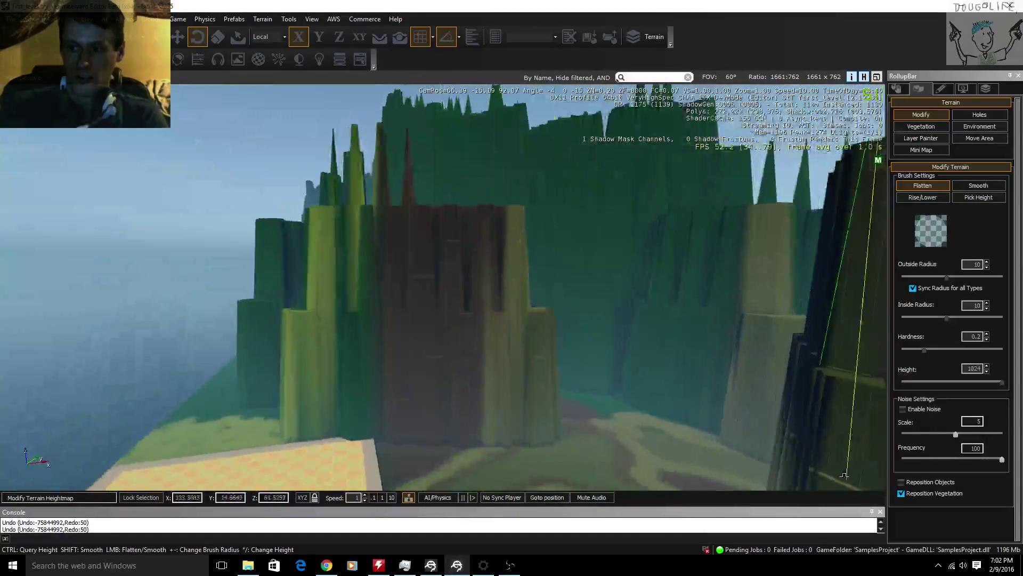
click(964, 382)
drag(618, 192, 618, 192)
click(917, 382)
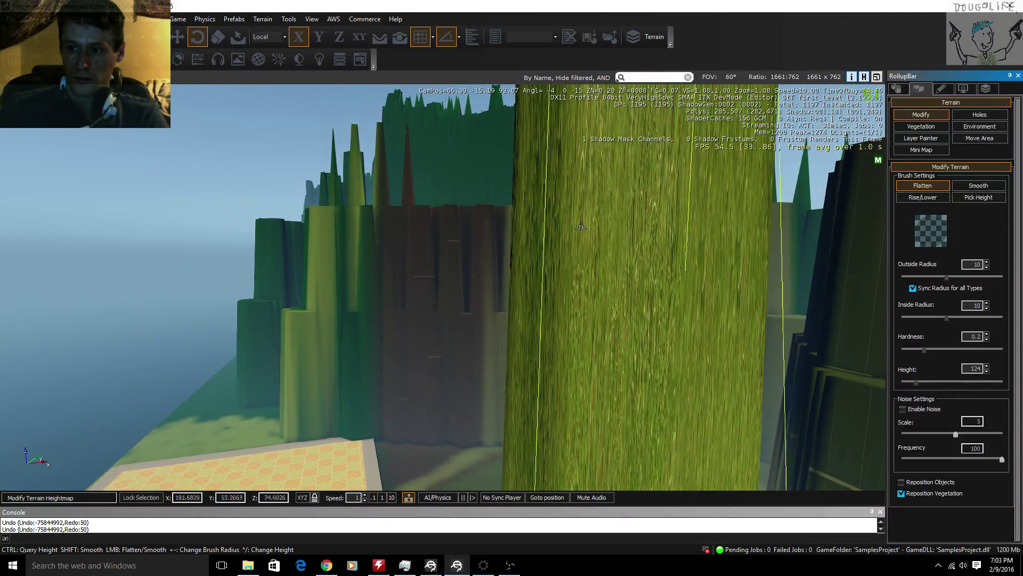
drag(535, 251, 536, 251)
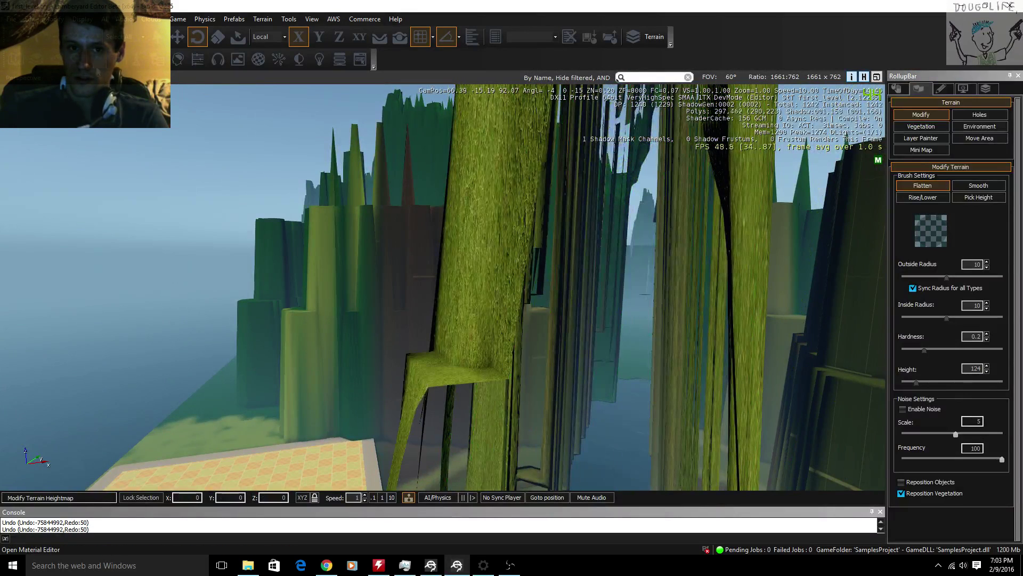
click(22, 37)
click(23, 38)
click(22, 37)
click(21, 36)
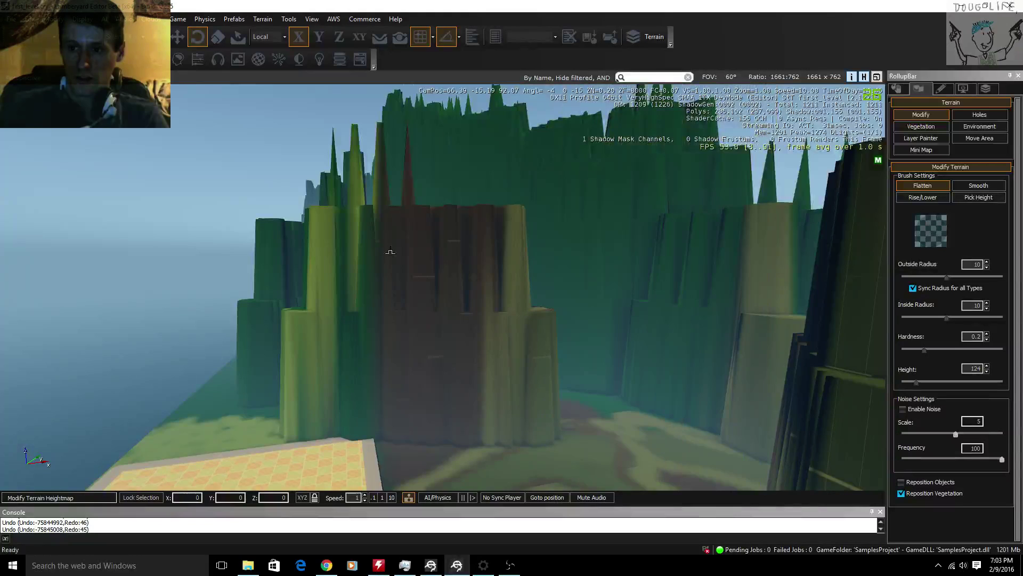
- Smooth the raised cliffs around the dirt area with the Smooth brush at outside radius 18.197 and again at 199.52
key(s)
right_drag(697, 337, 697, 336)
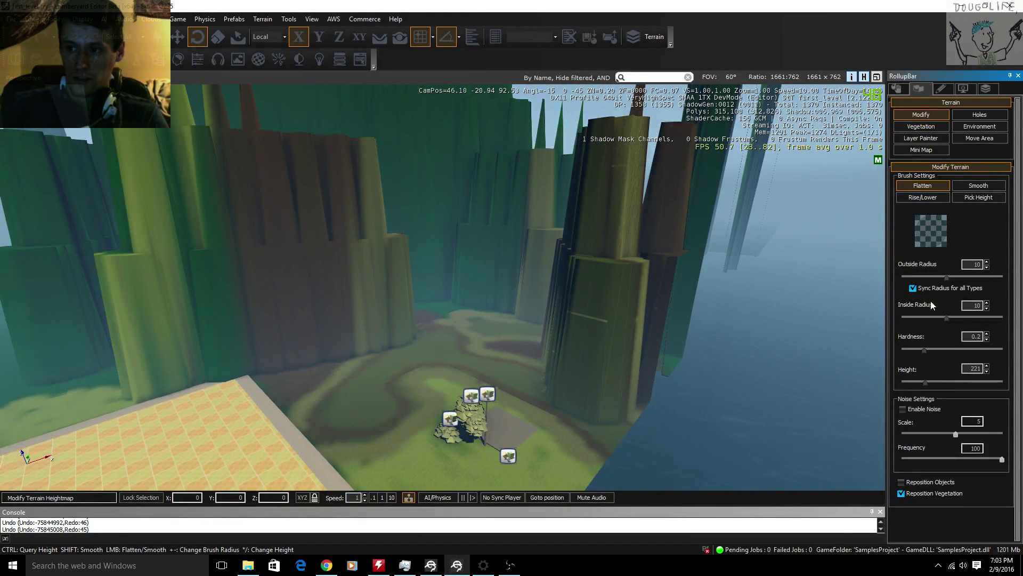
click(979, 186)
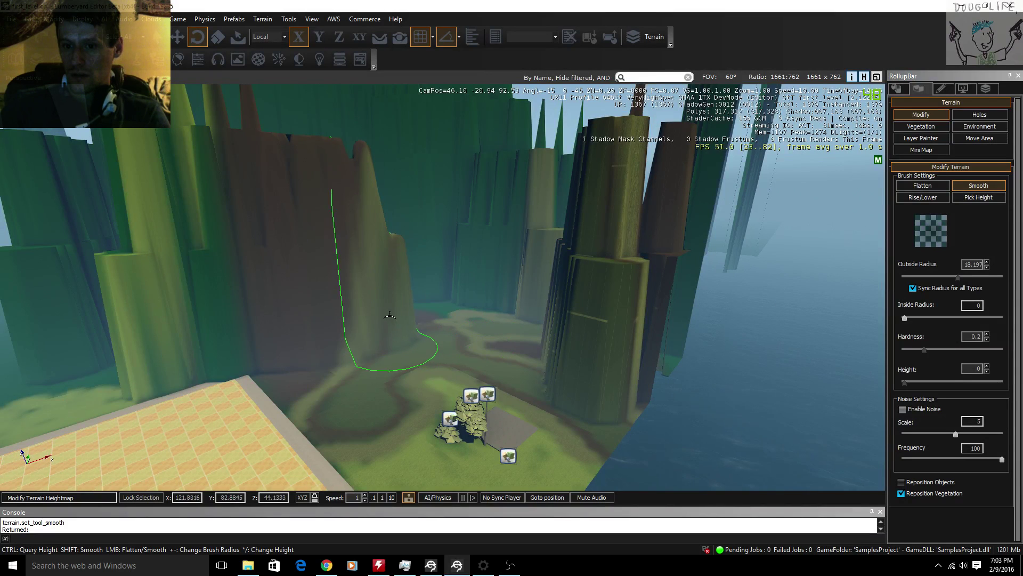
drag(473, 302, 591, 313)
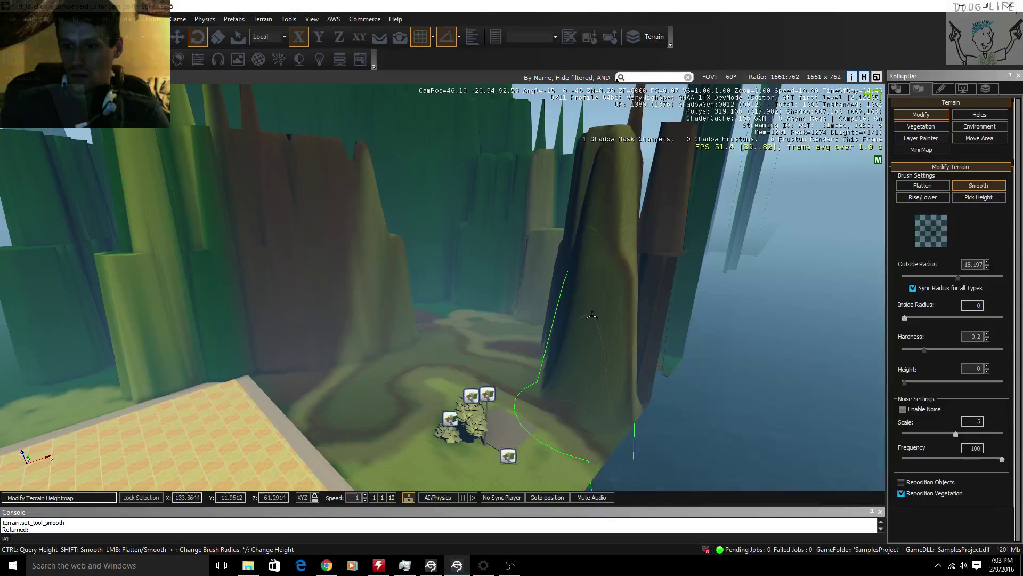
scroll(592, 316, down, 5)
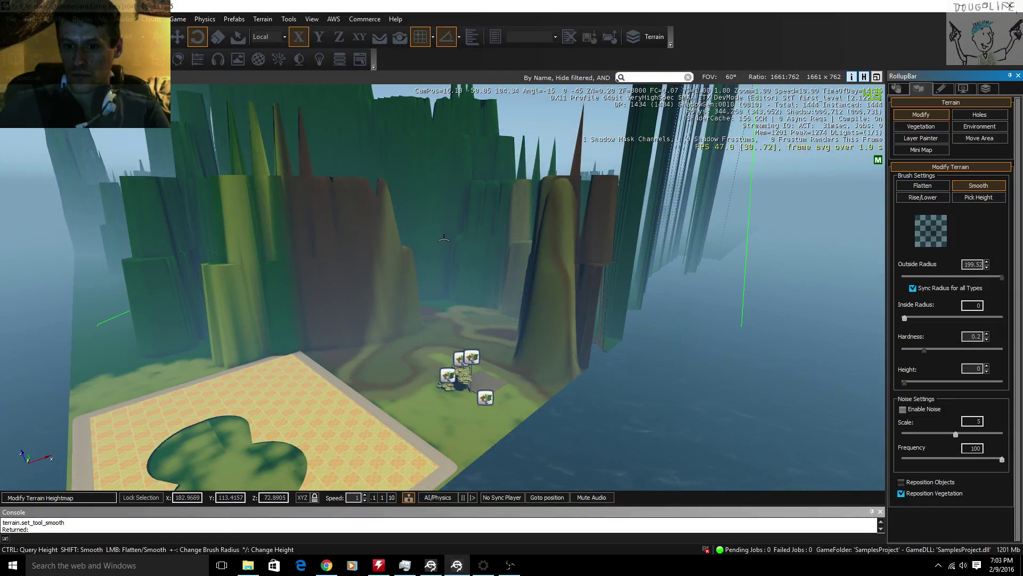
drag(444, 239, 365, 261)
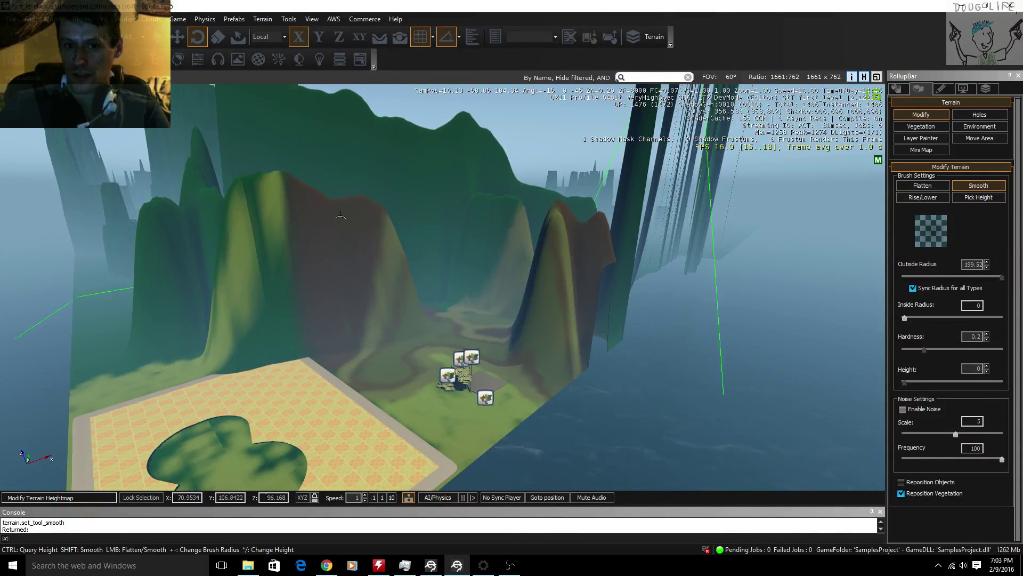
- Smooth the very tall terrain columns rising behind the rounded hill with the Smooth brush at outside radius 199.52
key(w)
right_drag(340, 216, 301, 219)
key(a)
key(d)
key(w)
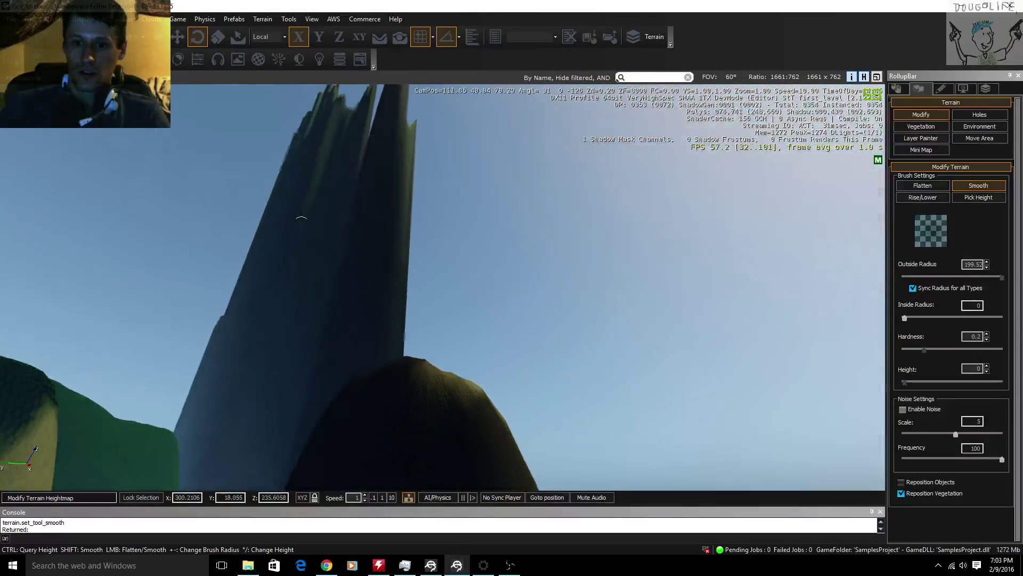
key(s)
mouse_move(302, 218)
mouse_down()
mouse_move(322, 213)
mouse_move(368, 244)
mouse_up()
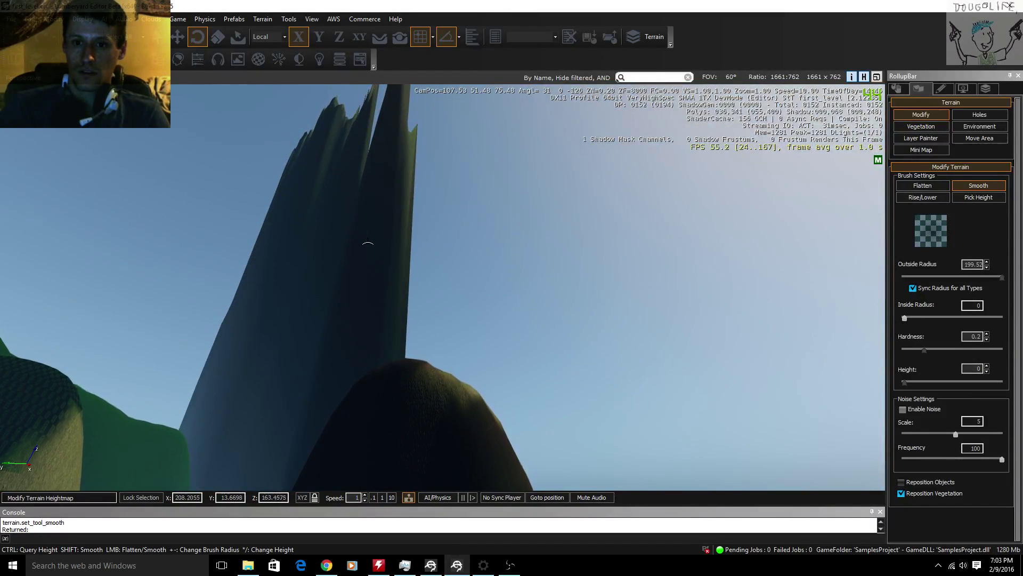
key(d)
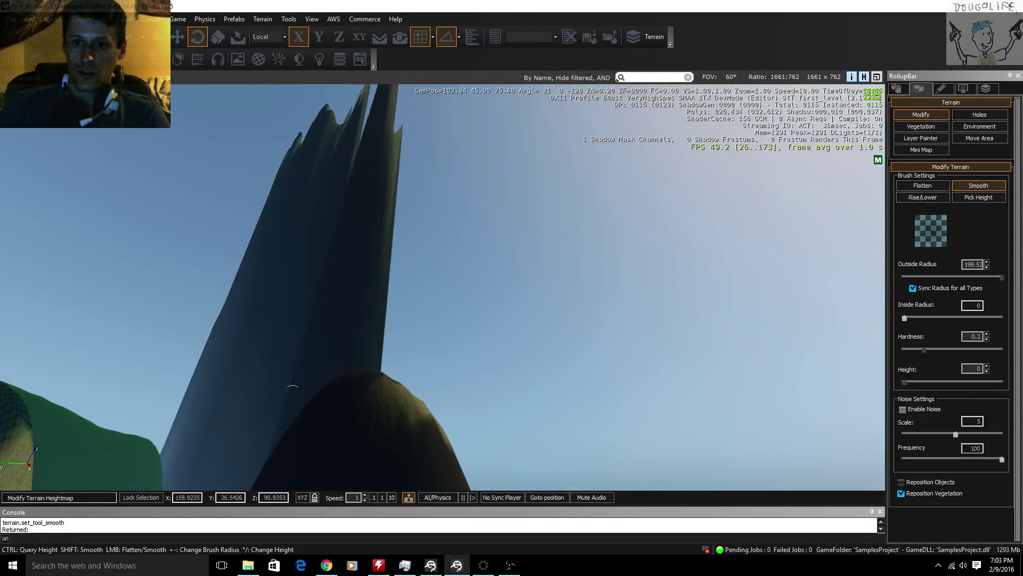
- Set the Smooth brush hardness to 0.75 and smooth the raised terrain across the map
key(s)
right_drag(292, 383, 240, 442)
right_drag(469, 309, 311, 297)
key(a)
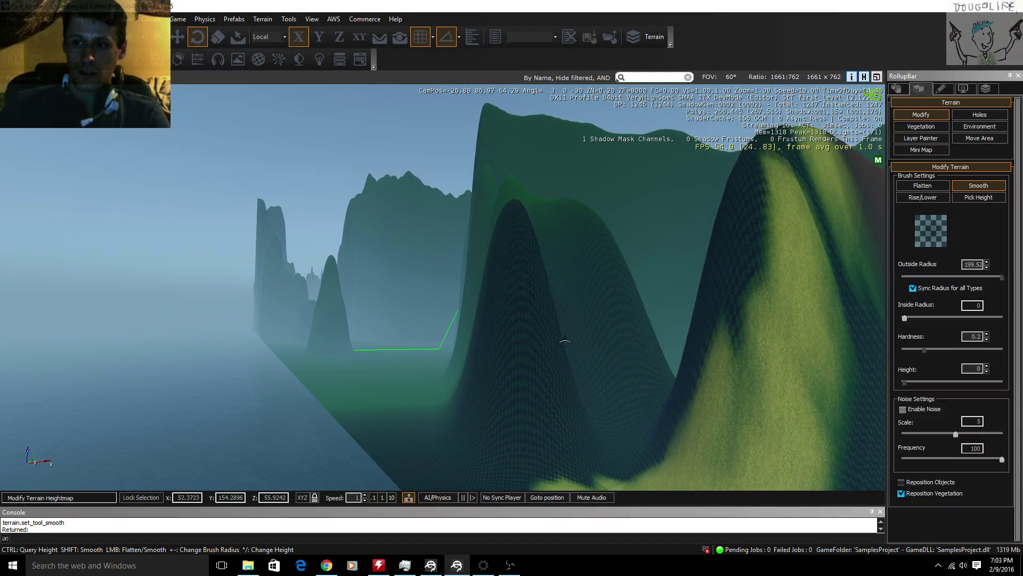
key(d)
key(s)
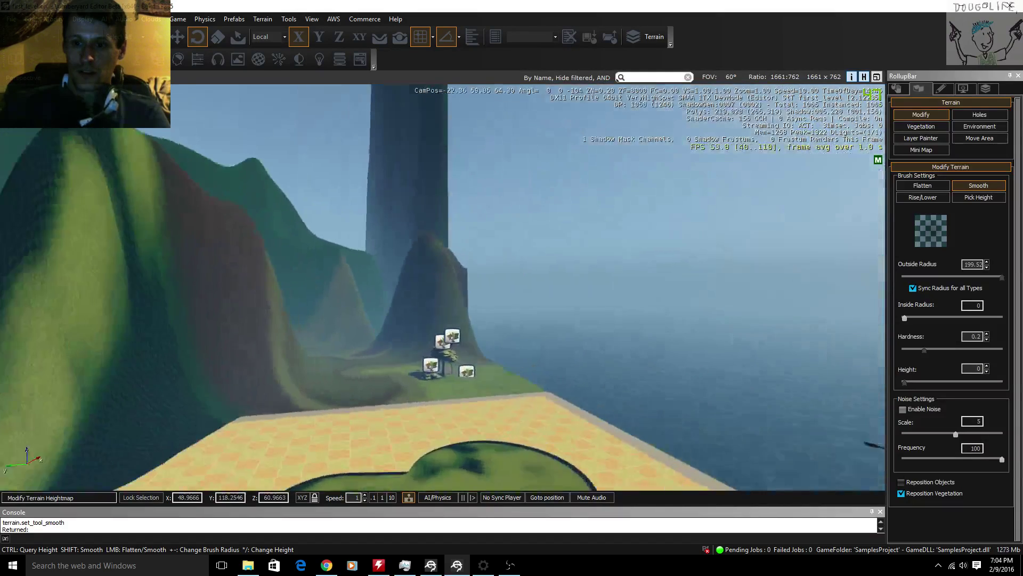
right_drag(706, 329, 296, 218)
key(w)
key(w)
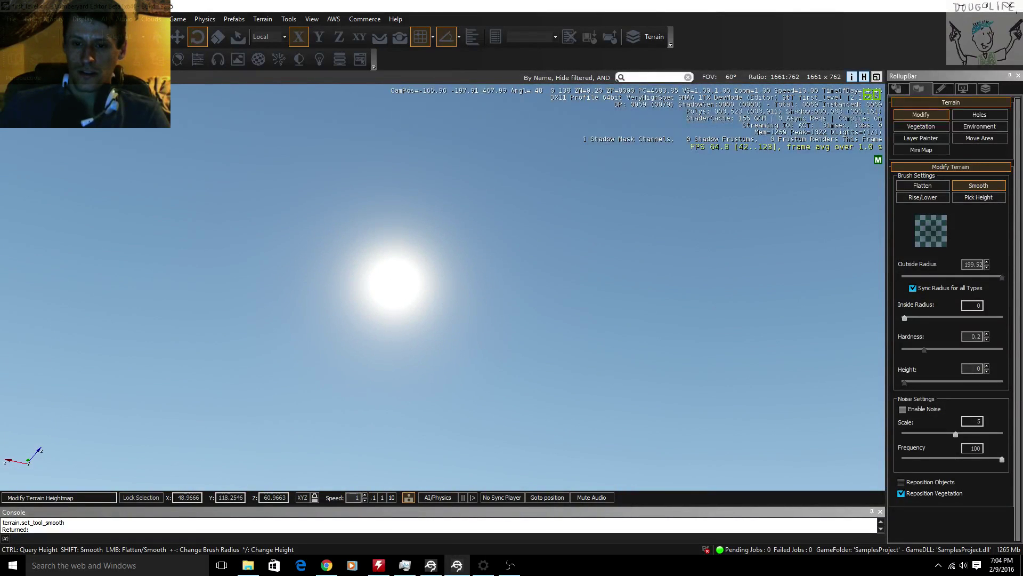
key(w)
right_drag(296, 218, 712, 328)
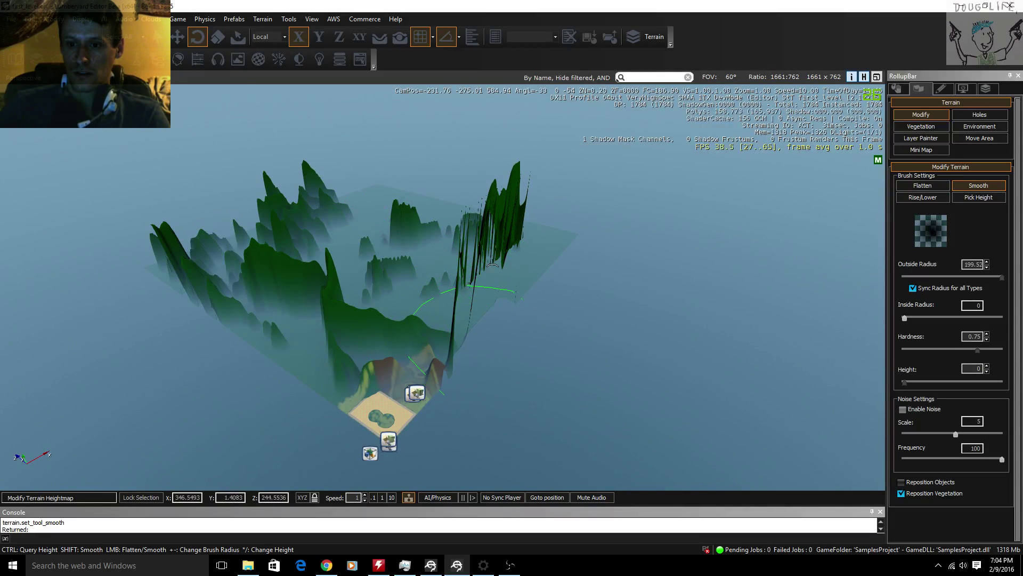
- Fly close to the very tall ridge at the map's water edge and examine its thin spires
key(w)
right_drag(492, 265, 831, 261)
key(w)
key(w)
key(a)
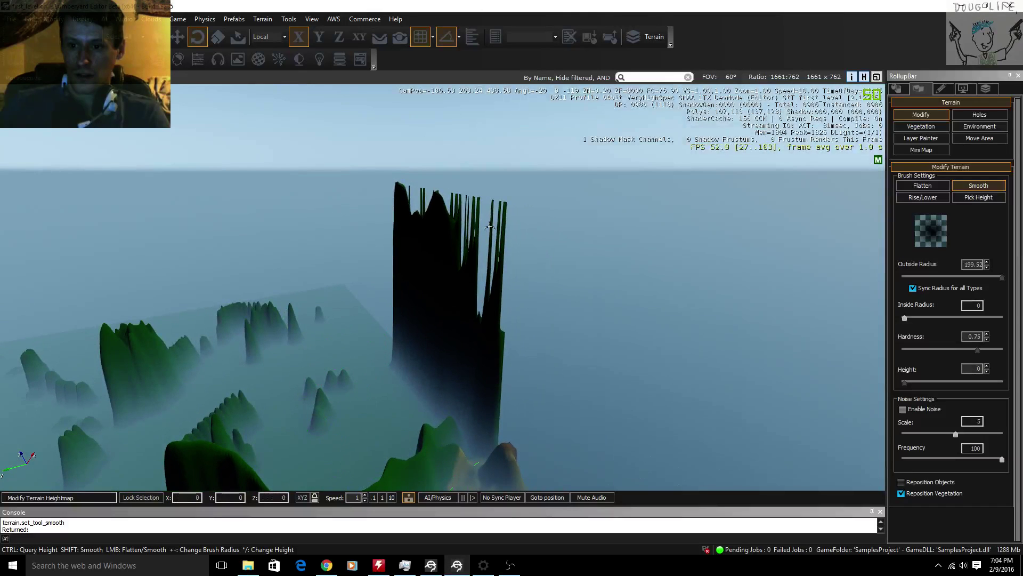
key(w)
right_drag(497, 207, 397, 163)
key(w)
key(d)
right_drag(517, 195, 618, 214)
key(a)
key(s)
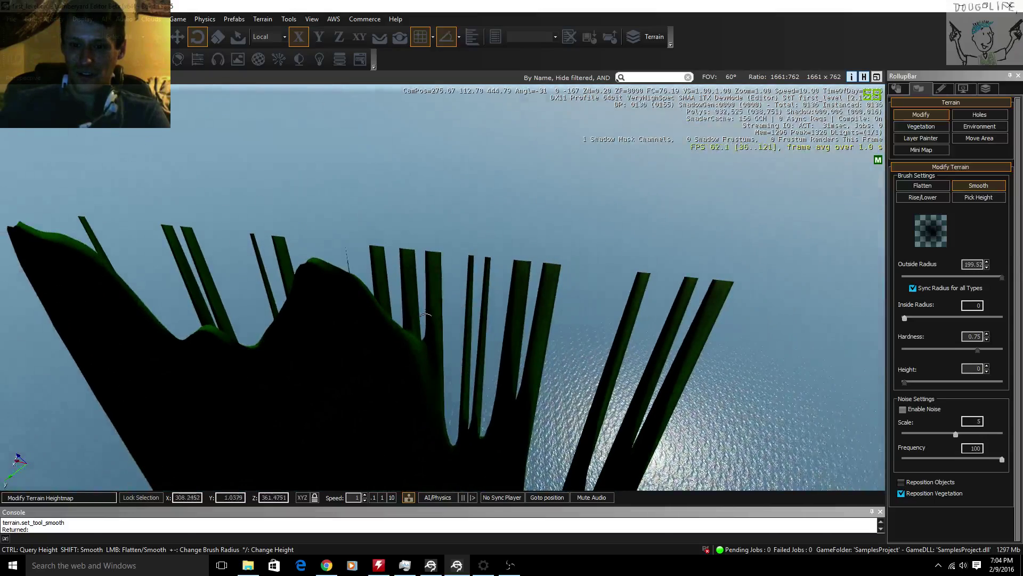
scroll(291, 312, down, 3)
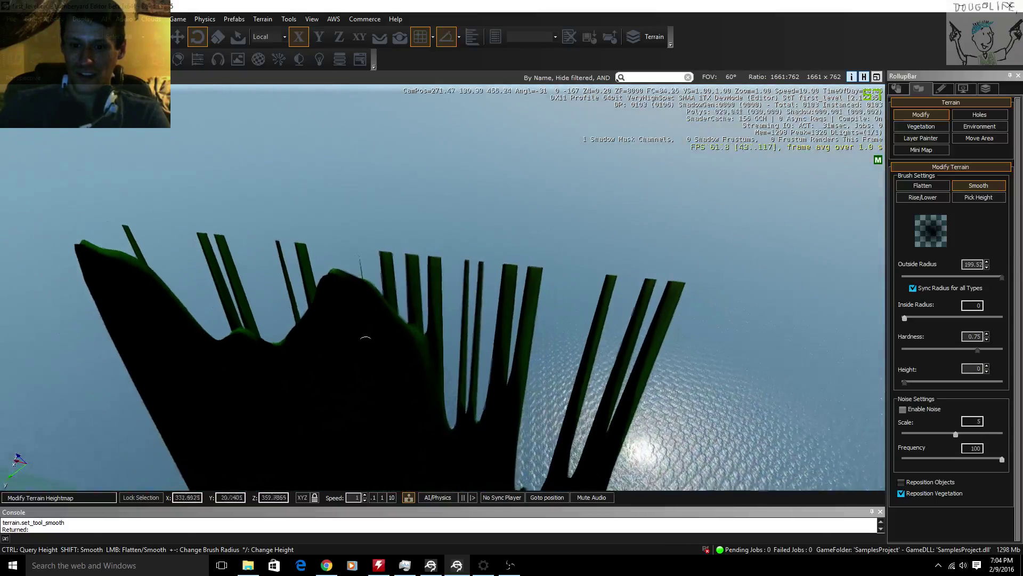
- Fly around the tall black ridge and examine its thin spires from above and from the side facing the open water
scroll(290, 312, down, 8)
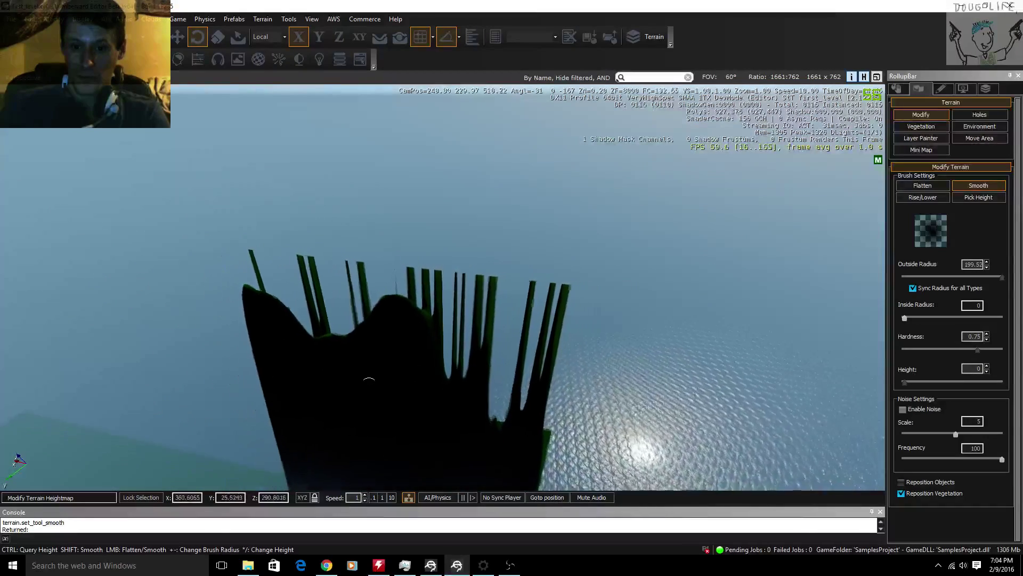
key(a)
mouse_move(290, 312)
right_down()
mouse_move(373, 344)
mouse_move(383, 370)
right_up()
key(w)
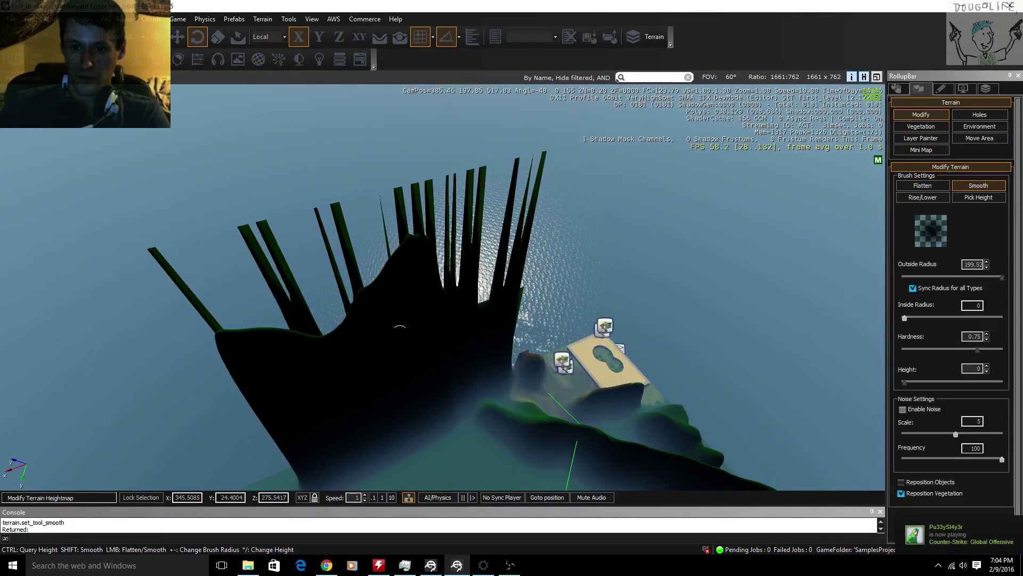
key(w)
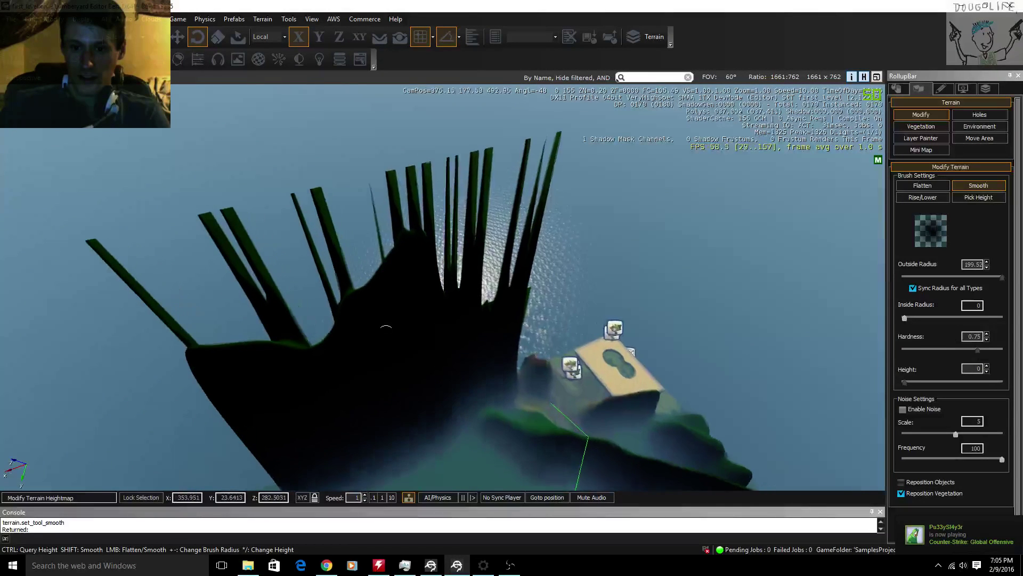
key(w)
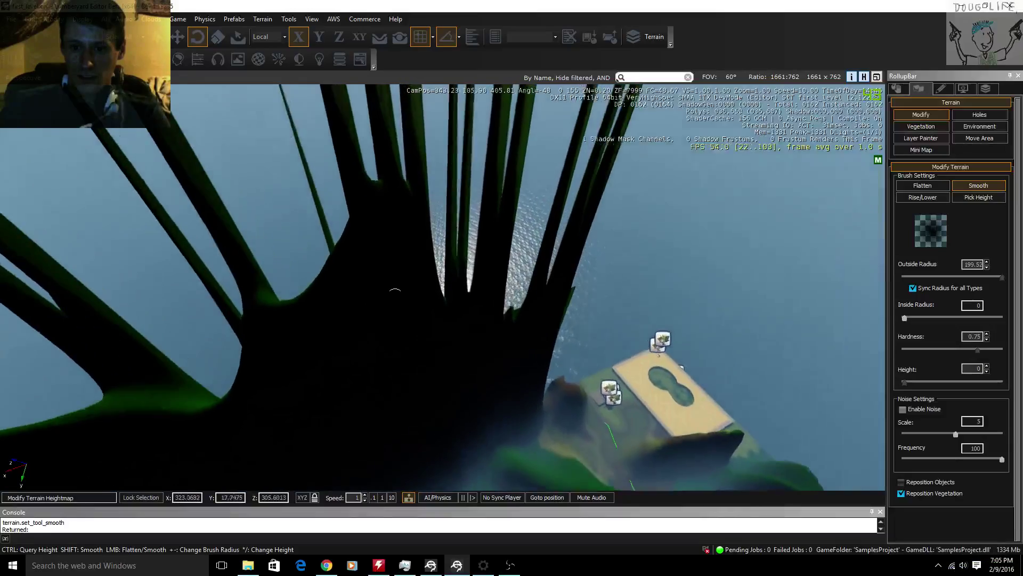
right_drag(390, 283, 385, 287)
key(d)
key(w)
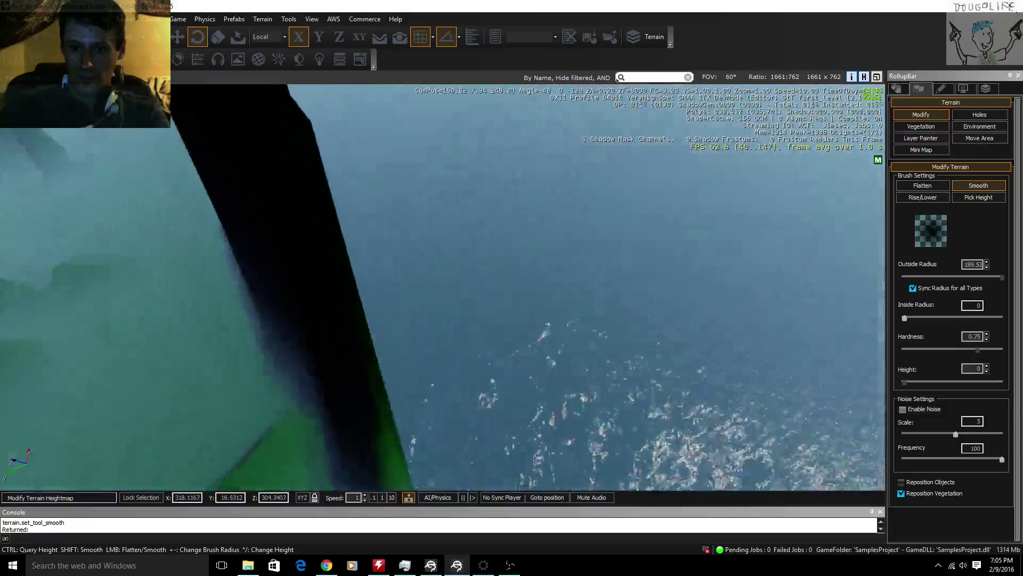
key(w)
key(d)
- Bring the view down to the grassy ground around the tree and the small river
right_drag(385, 288, 783, 299)
key(w)
key(w)
key(d)
mouse_move(592, 282)
right_down()
mouse_move(501, 296)
mouse_move(459, 289)
mouse_move(517, 282)
mouse_move(405, 322)
right_up()
key(s)
key(w)
key(a)
click(510, 292)
key(w)
key(d)
key(s)
key(w)
right_drag(457, 376, 457, 344)
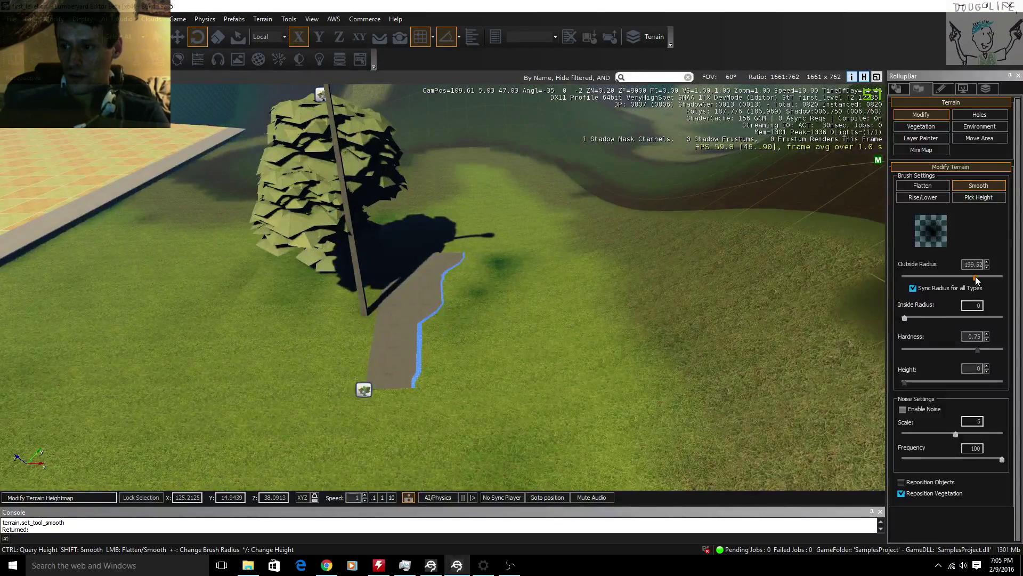
- Set the brush outside radius to 3.0199 and lower the ground beside the river with Rise/Lower at height -26
drag(976, 278, 925, 279)
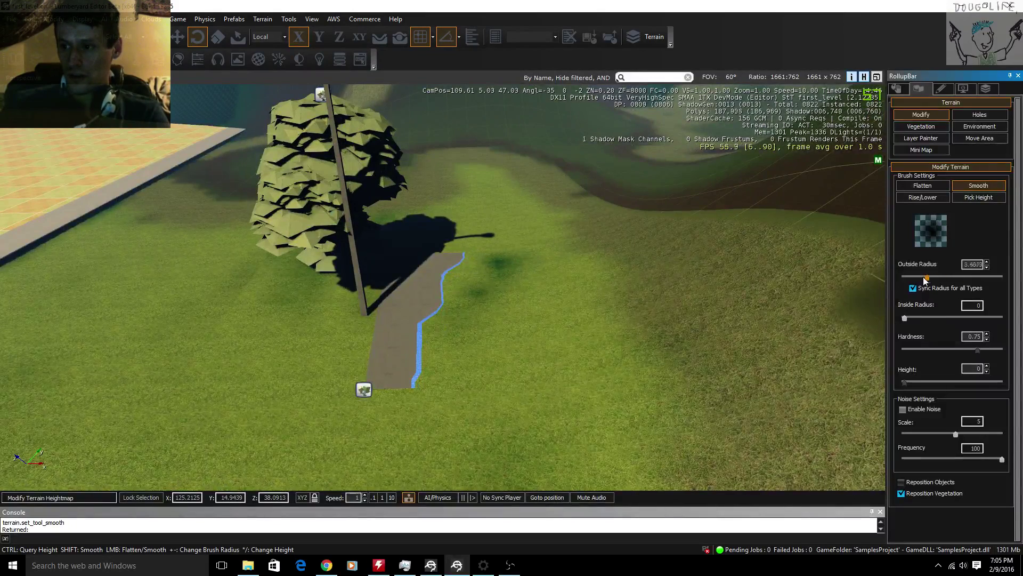
click(928, 199)
mouse_move(525, 321)
mouse_down()
mouse_move(508, 316)
mouse_move(471, 351)
mouse_move(533, 341)
mouse_move(567, 369)
mouse_move(661, 309)
mouse_move(592, 419)
mouse_move(656, 384)
mouse_up()
key(s)
key(d)
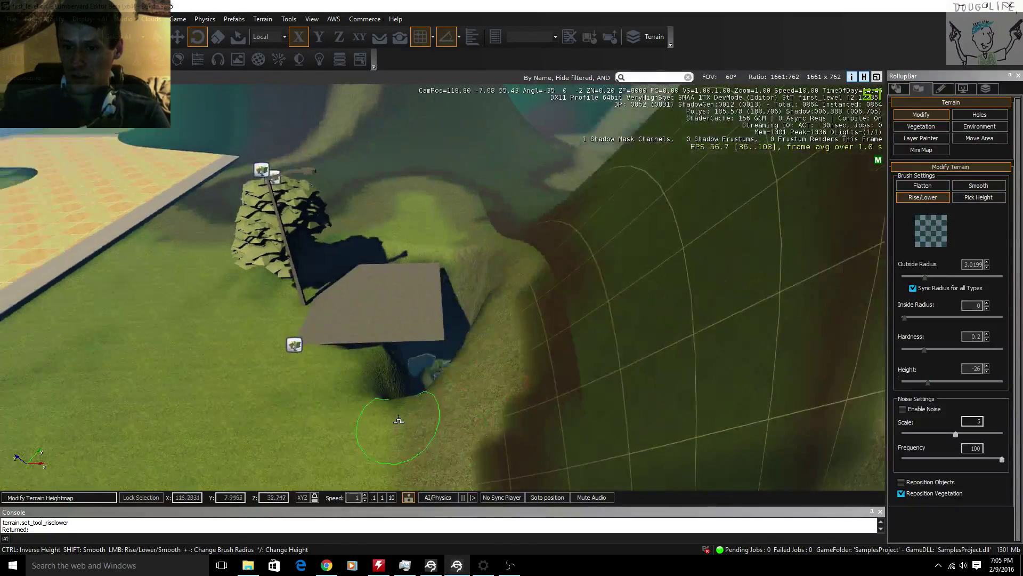
- Undo the Rise/Lower strokes made beside the river
key(a)
click(10, 40)
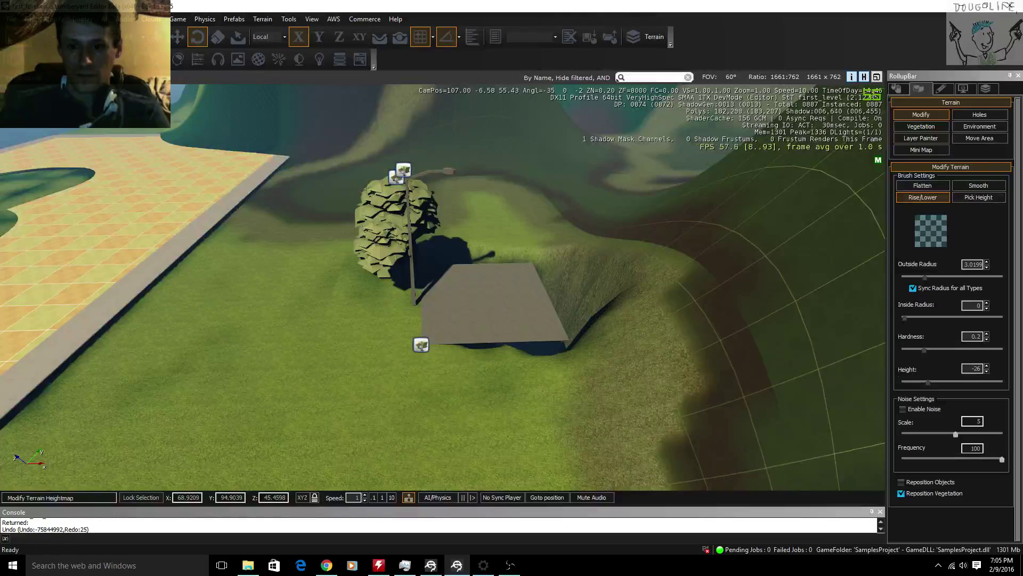
click(10, 41)
click(9, 41)
click(10, 41)
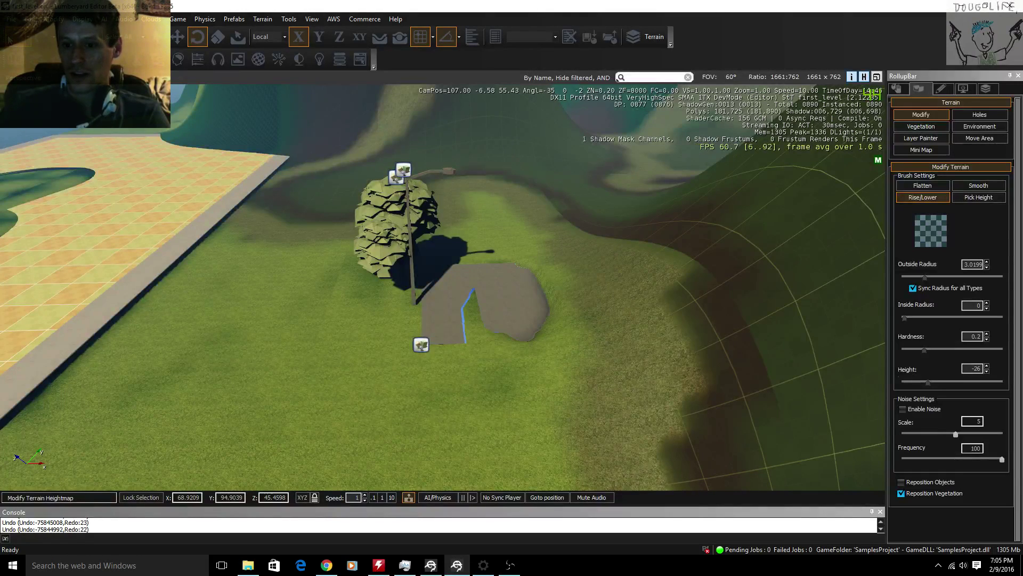
click(9, 38)
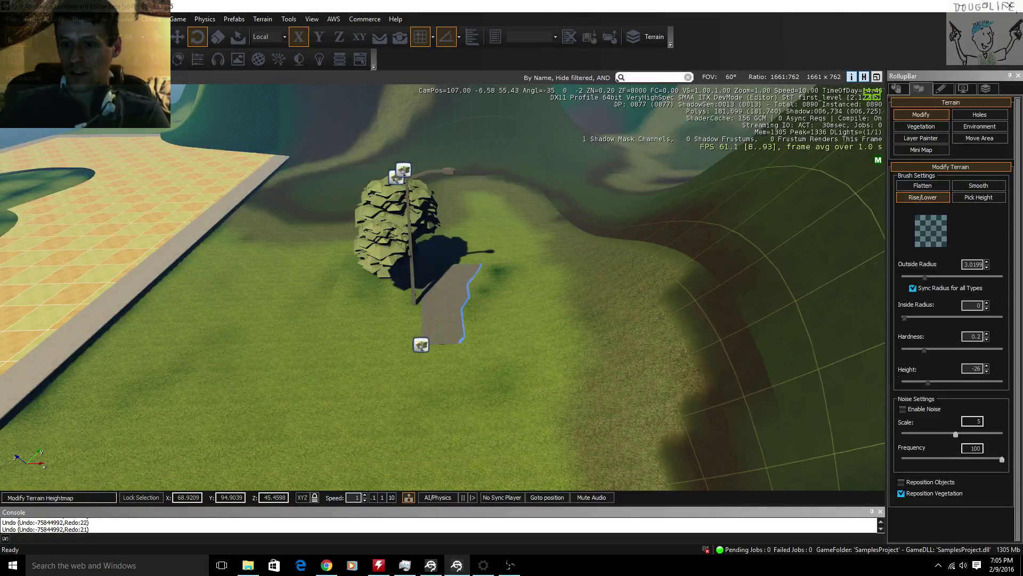
- Try raising the ground beside the river with the Flatten brush at height 221, and undo each attempt
click(934, 189)
drag(554, 261, 486, 334)
key(a)
right_drag(486, 334, 629, 321)
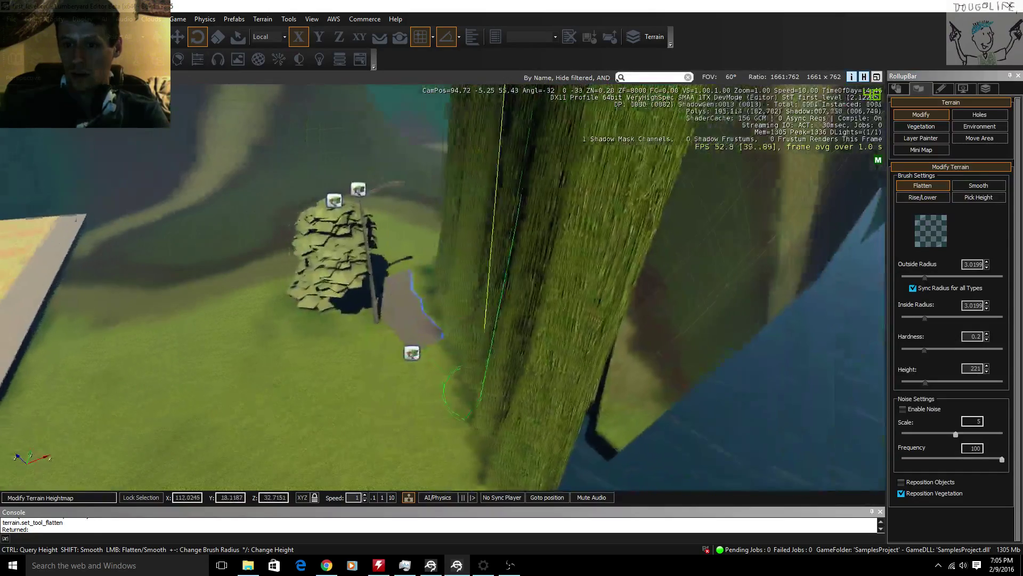
key(ctrl+z)
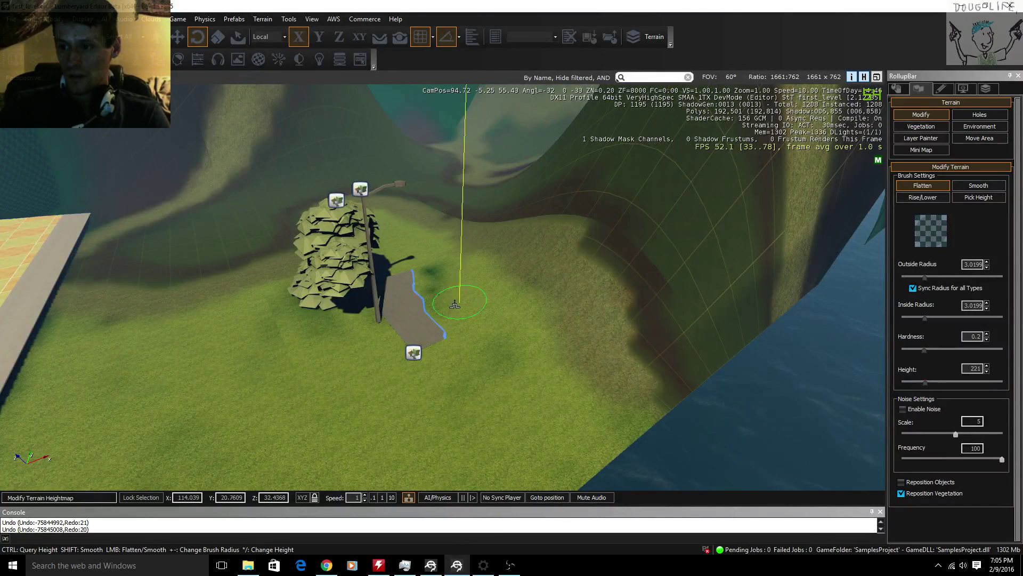
click(437, 313)
right_drag(437, 312, 433, 216)
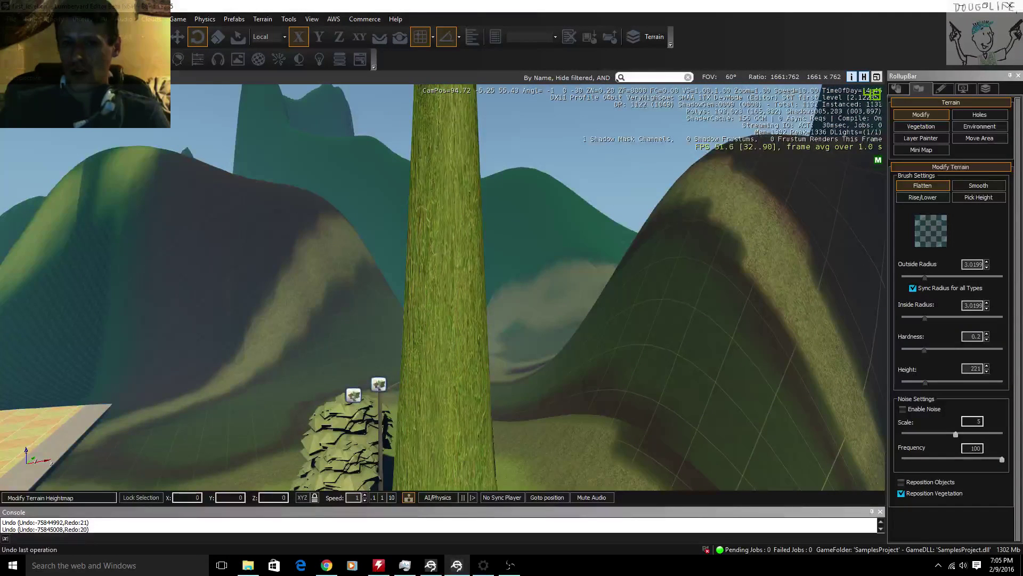
key(ctrl+z)
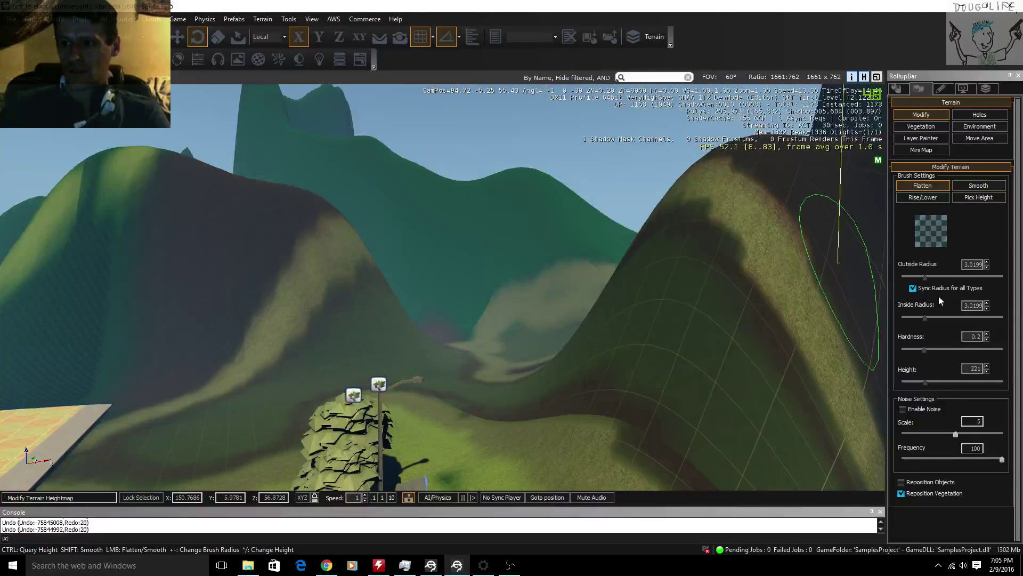
- Flatten patches of ground between the tree and the tiled area at brush heights 0, 151 and 70
click(911, 383)
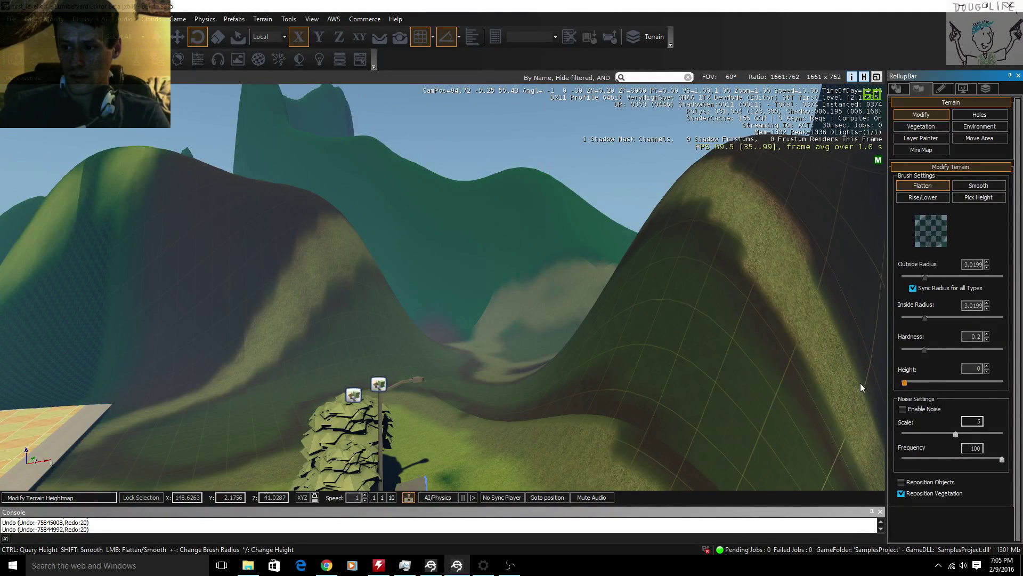
drag(235, 412, 278, 412)
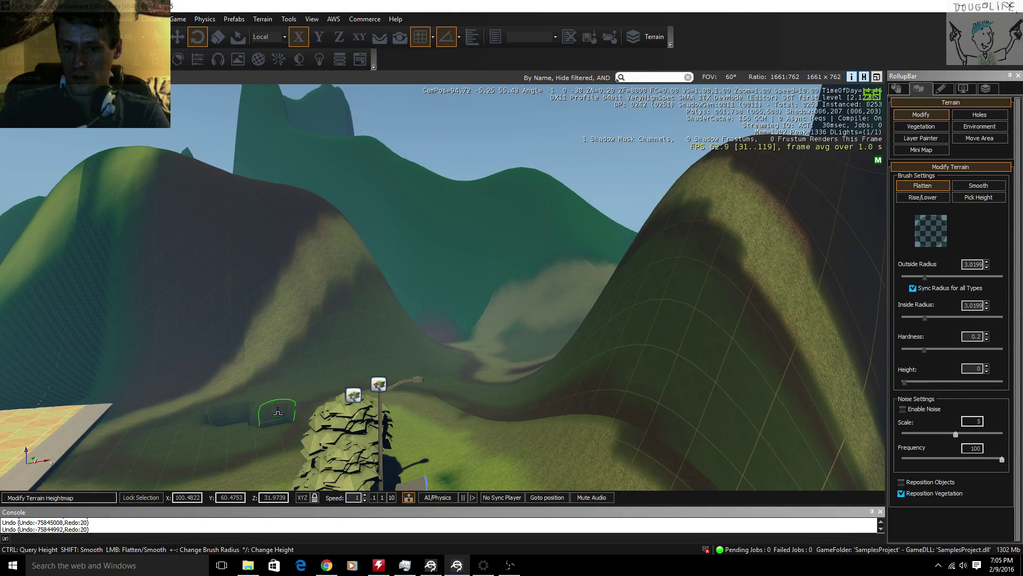
click(918, 384)
click(250, 411)
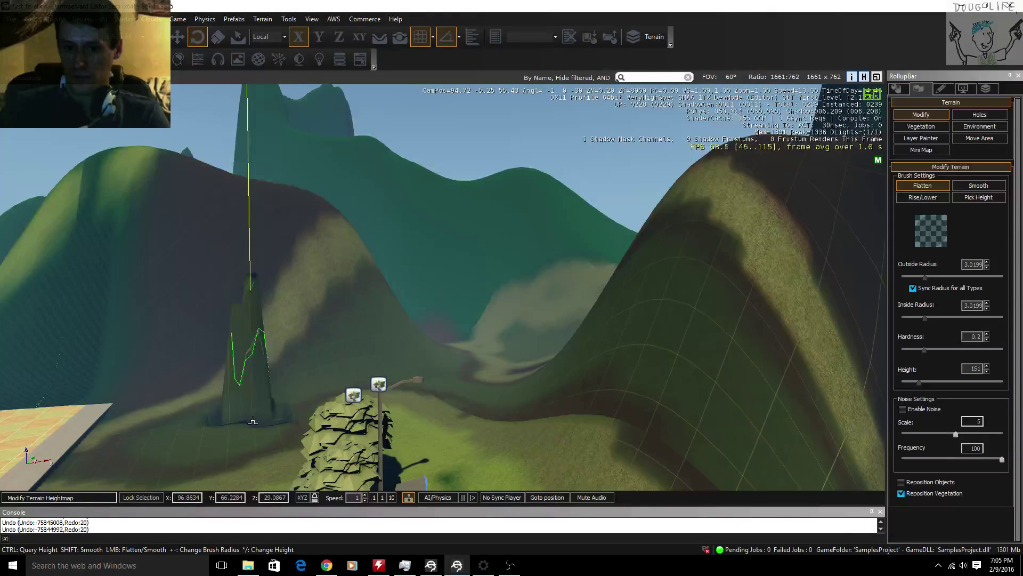
click(911, 383)
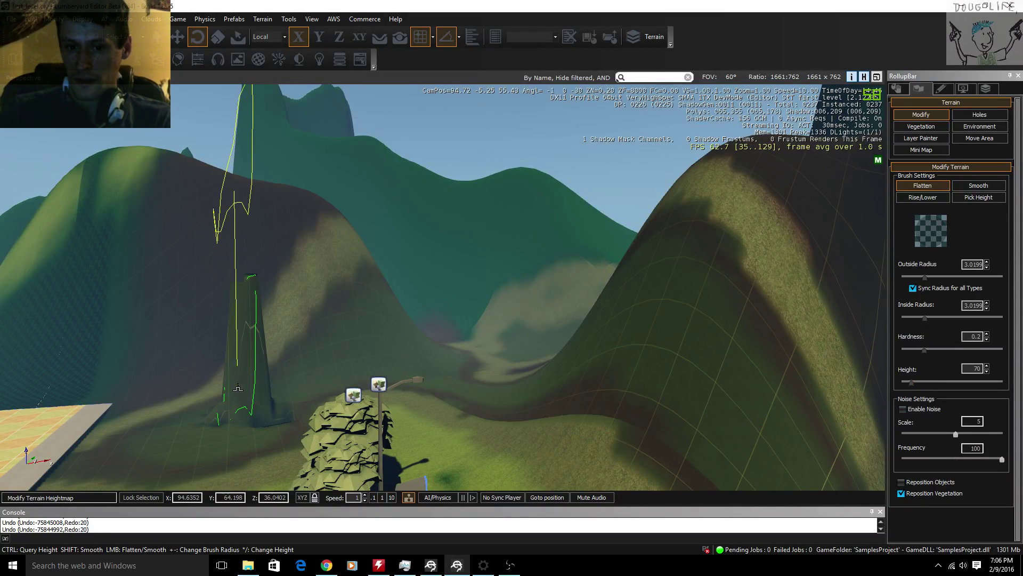
click(239, 408)
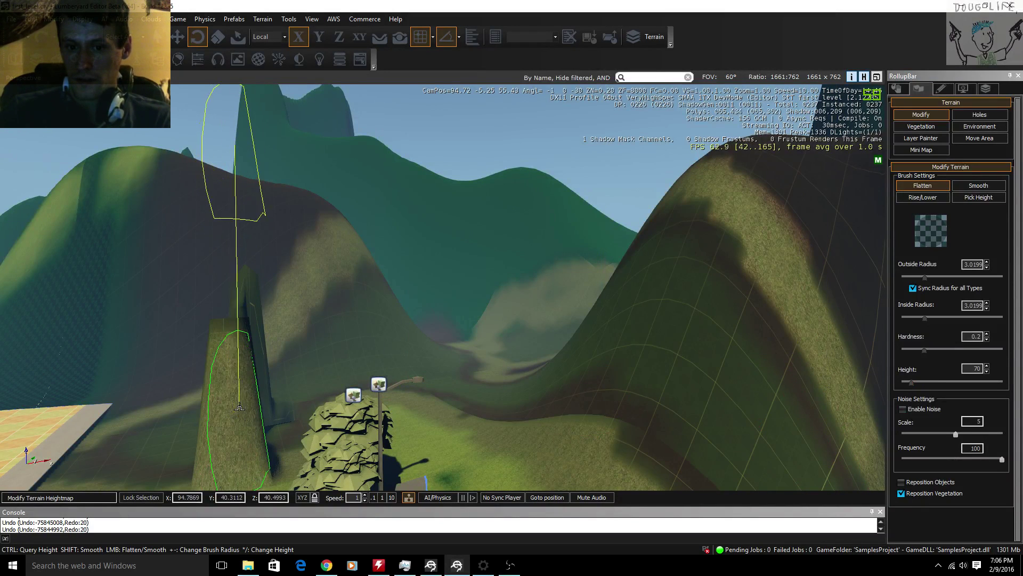
- Shape low mounds around the tree and beside the river with the Flatten brush at height 38
click(912, 382)
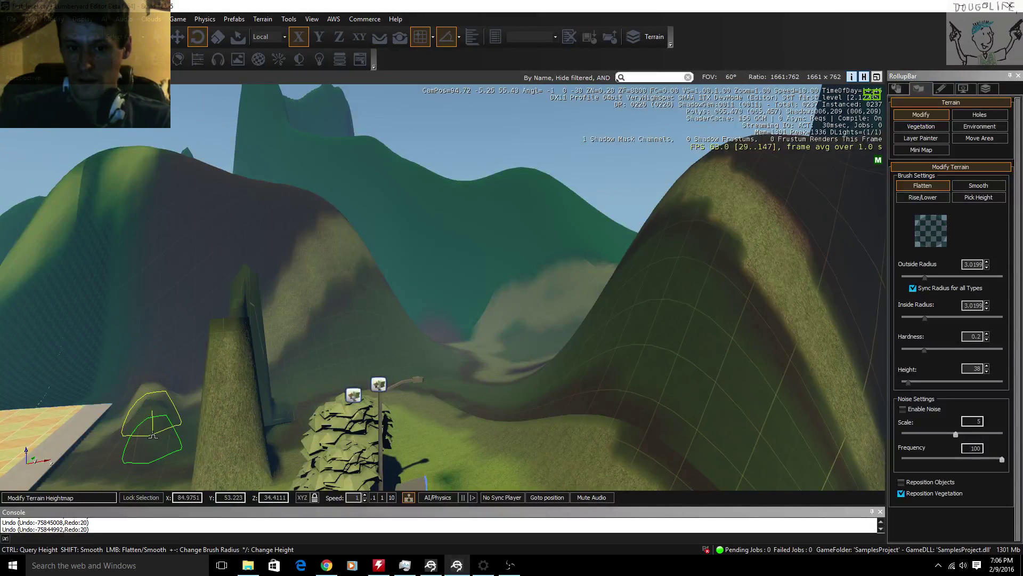
mouse_move(151, 417)
mouse_down()
mouse_move(213, 397)
mouse_move(229, 405)
mouse_move(250, 362)
mouse_up()
key(d)
key(s)
drag(367, 450, 359, 424)
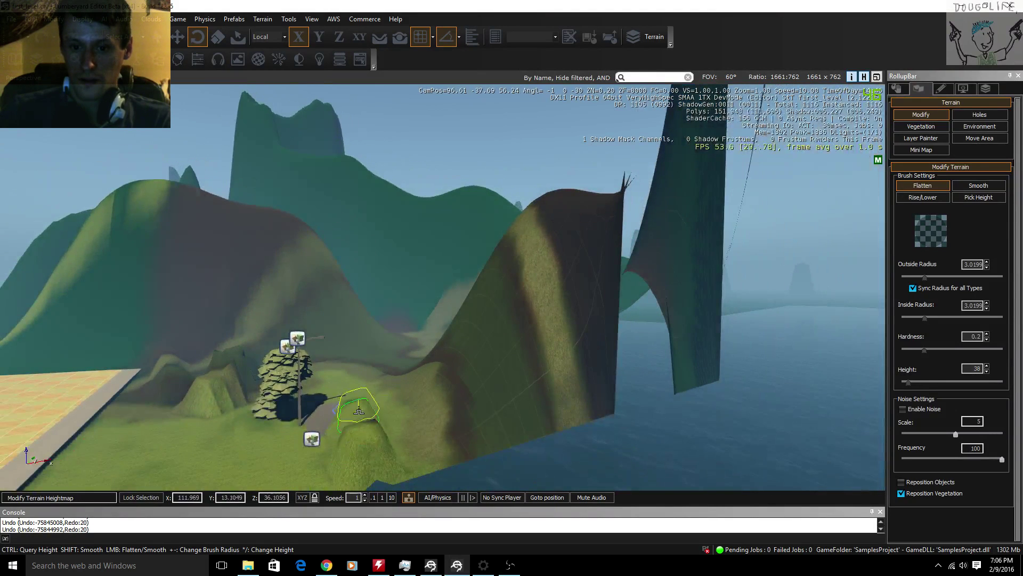
- Undo all the Flatten strokes around the tree and the river
click(13, 39)
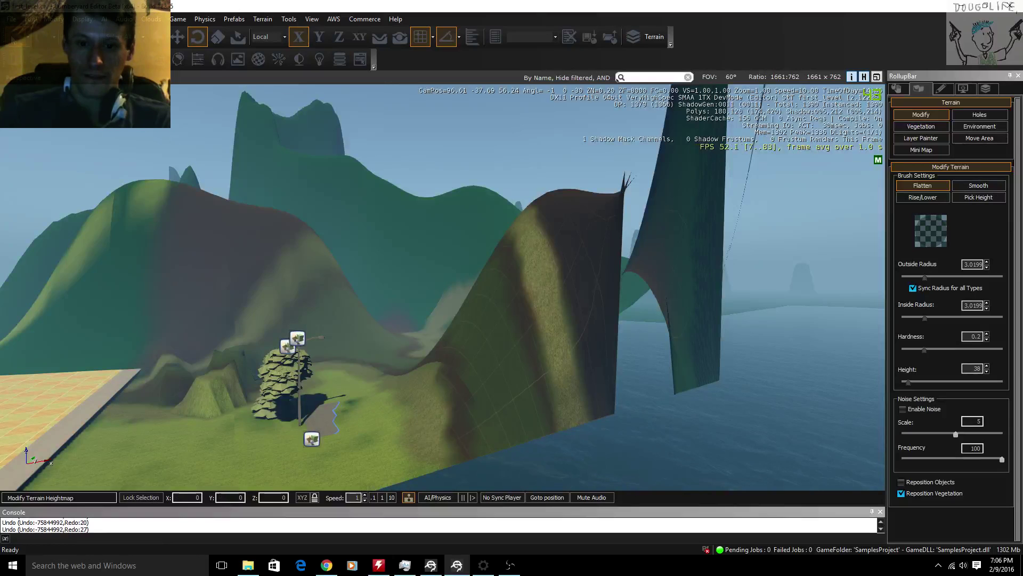
click(12, 40)
key(ctrl+z)
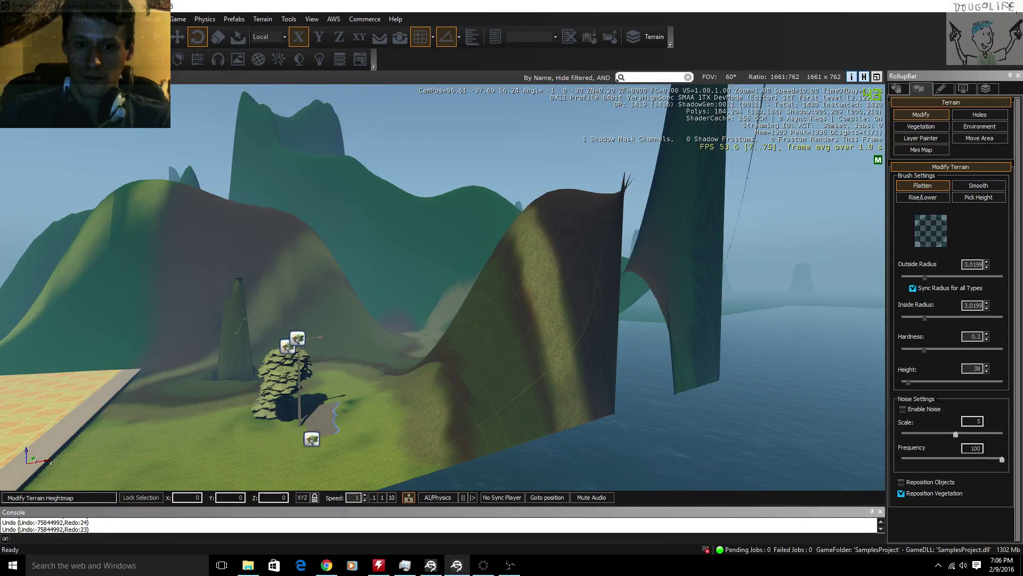
key(ctrl+shift+z)
click(13, 39)
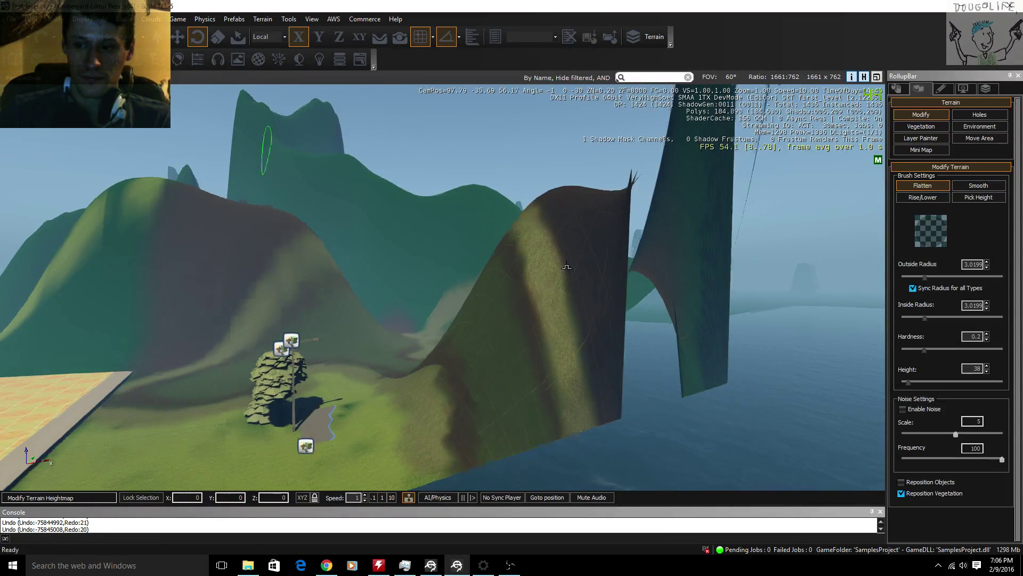
- Sample the height of the grass beside the tree with the Pick Height tool
key(w)
key(a)
key(d)
key(s)
key(s)
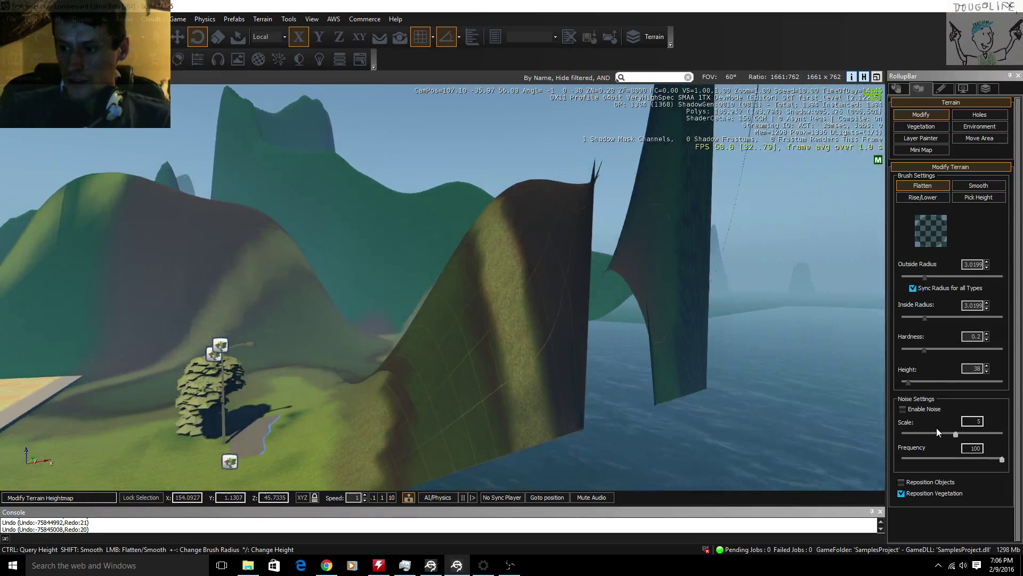
click(929, 199)
click(974, 195)
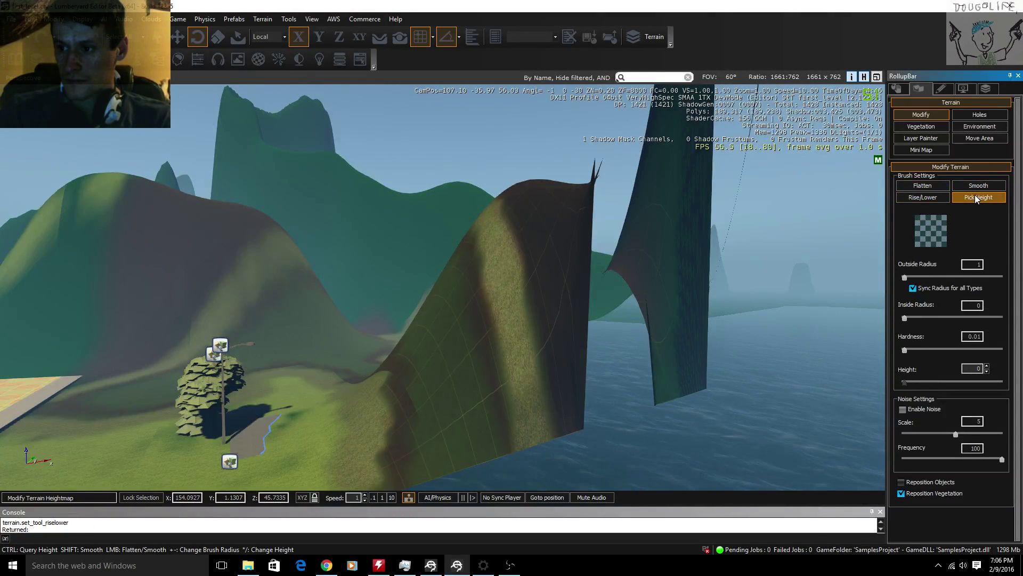
click(199, 453)
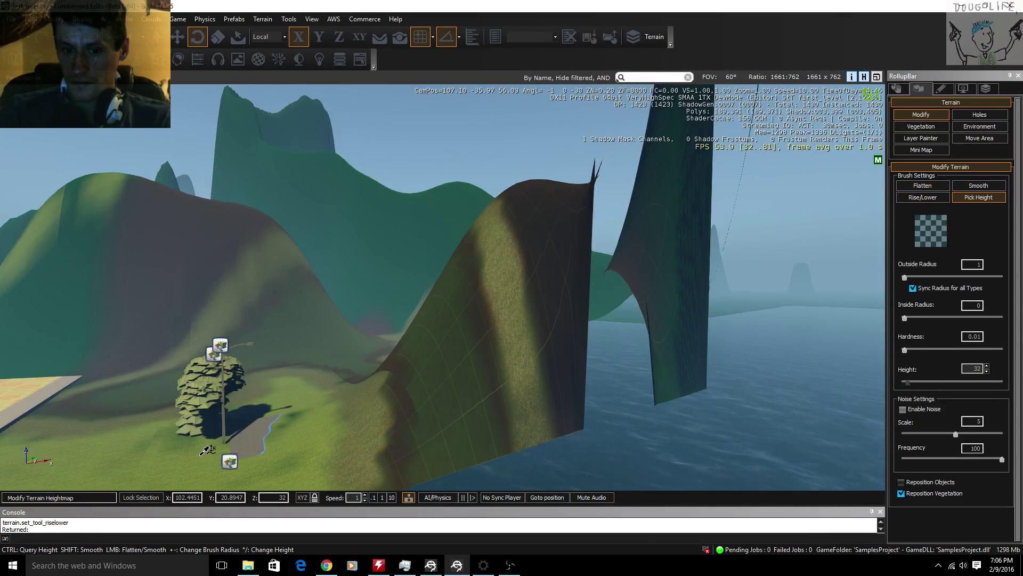
- Set the Rise/Lower brush height to 32.99 and raise a cone-shaped mound on the grass near the tree
click(923, 197)
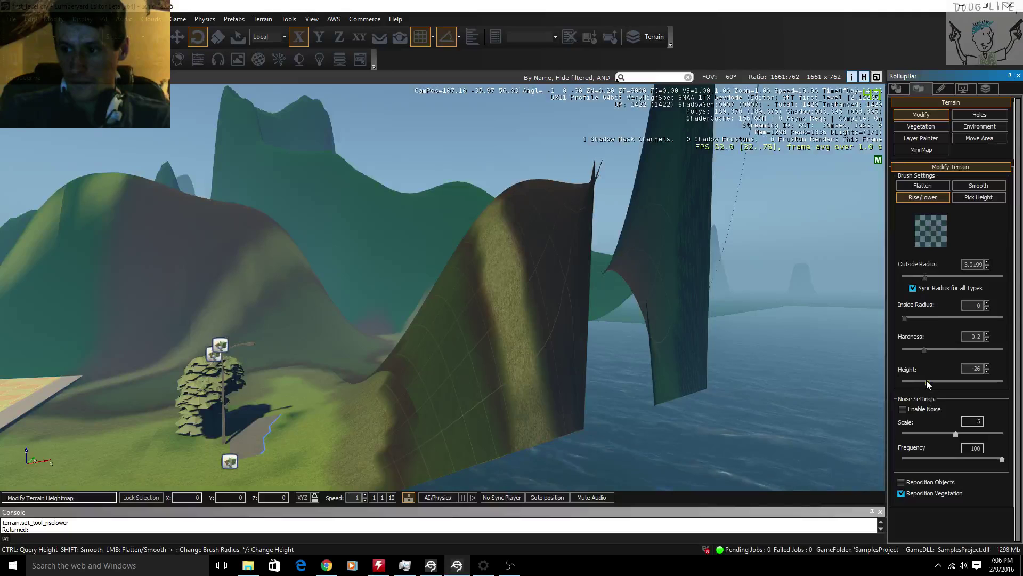
drag(926, 382, 923, 383)
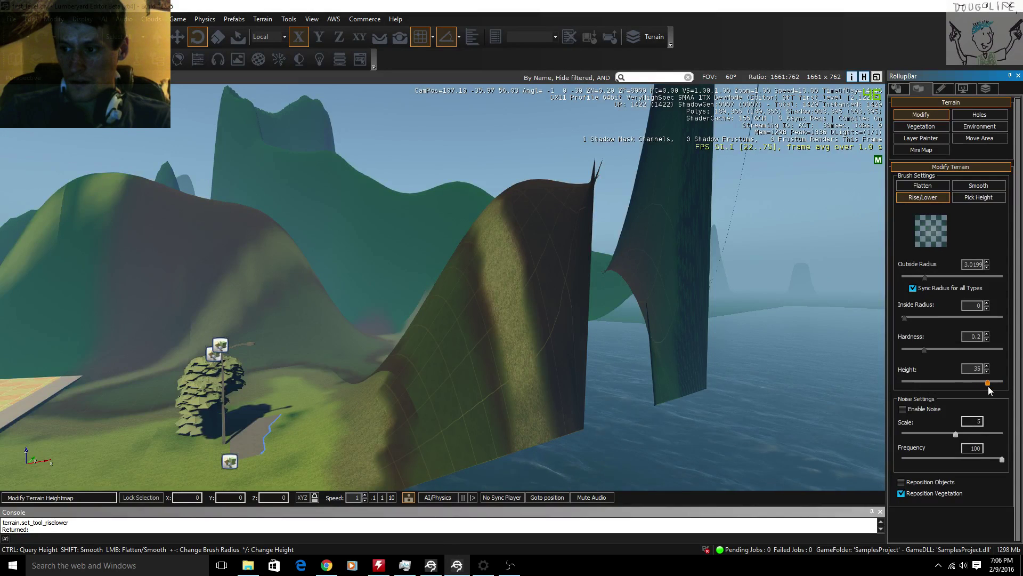
drag(984, 387, 986, 372)
drag(113, 429, 113, 429)
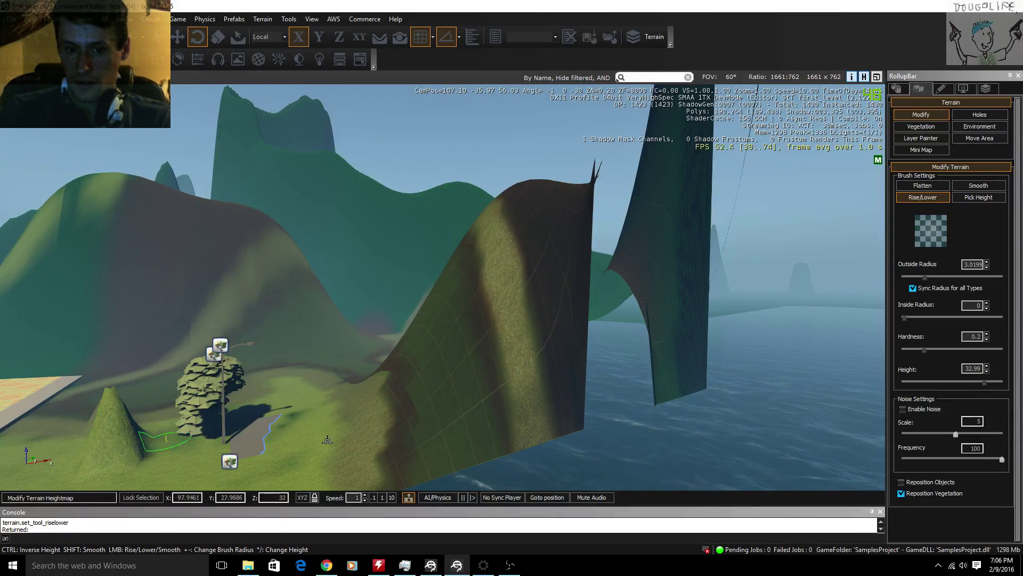
- Set the Rise/Lower brush height to 32 and raise the cone-shaped mound near the tree further
click(986, 372)
click(986, 372)
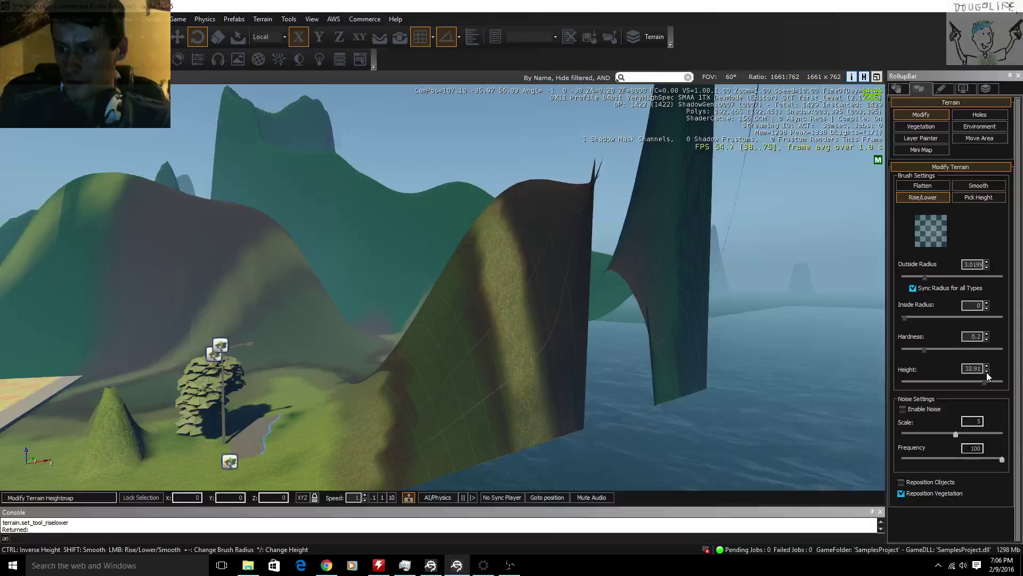
double_click(978, 367)
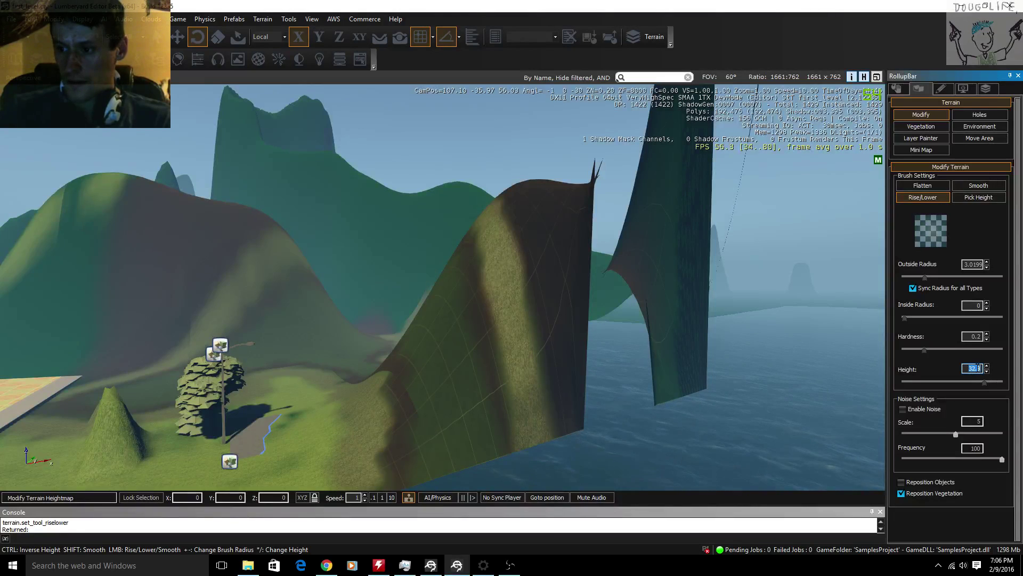
text(32)
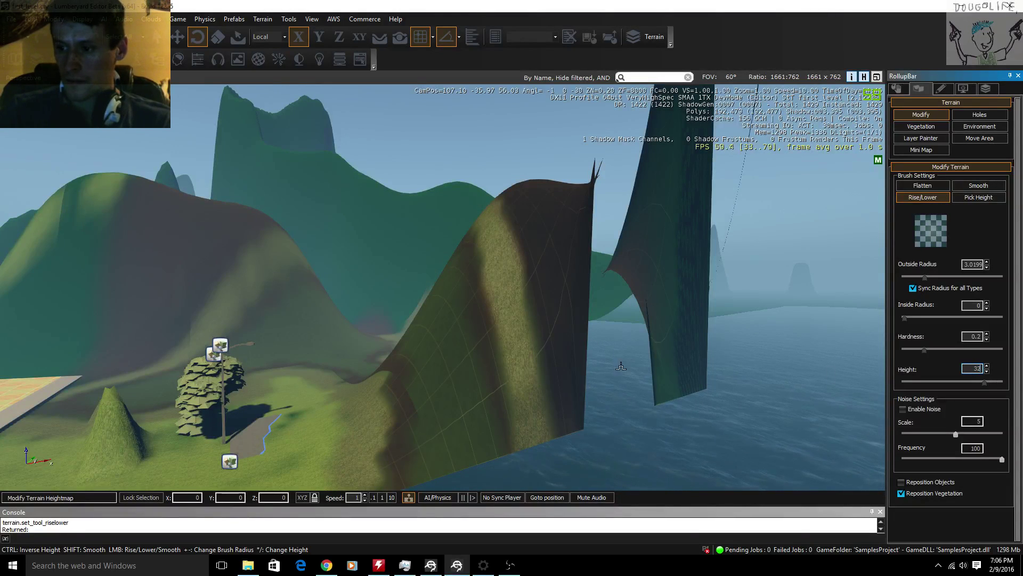
mouse_move(110, 431)
mouse_down()
mouse_move(119, 421)
mouse_move(383, 403)
mouse_up()
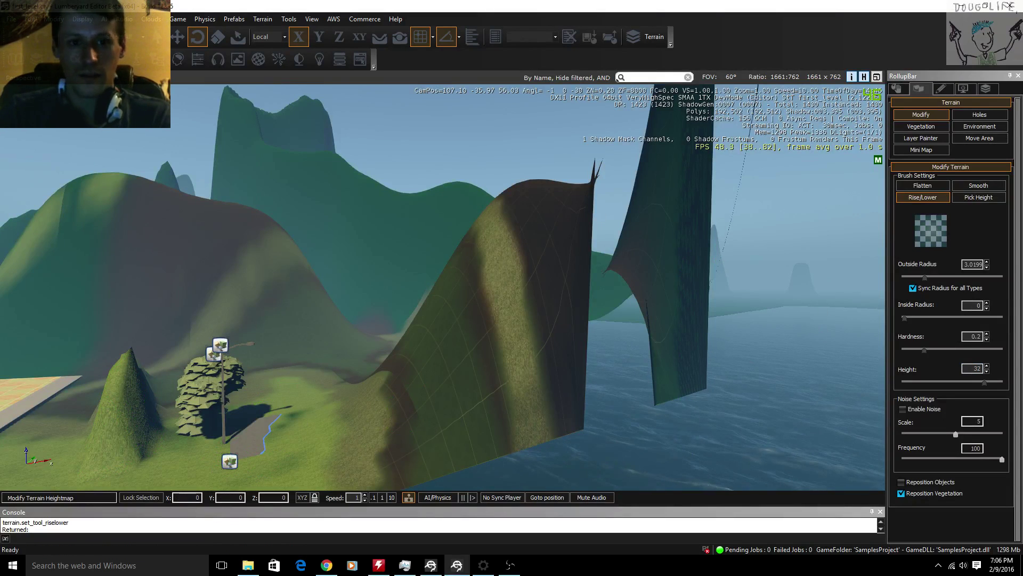
- Undo the strokes that raised the cone-shaped mound near the tree
key(ctrl+z)
key(ctrl+z)
key(ctrl+z)
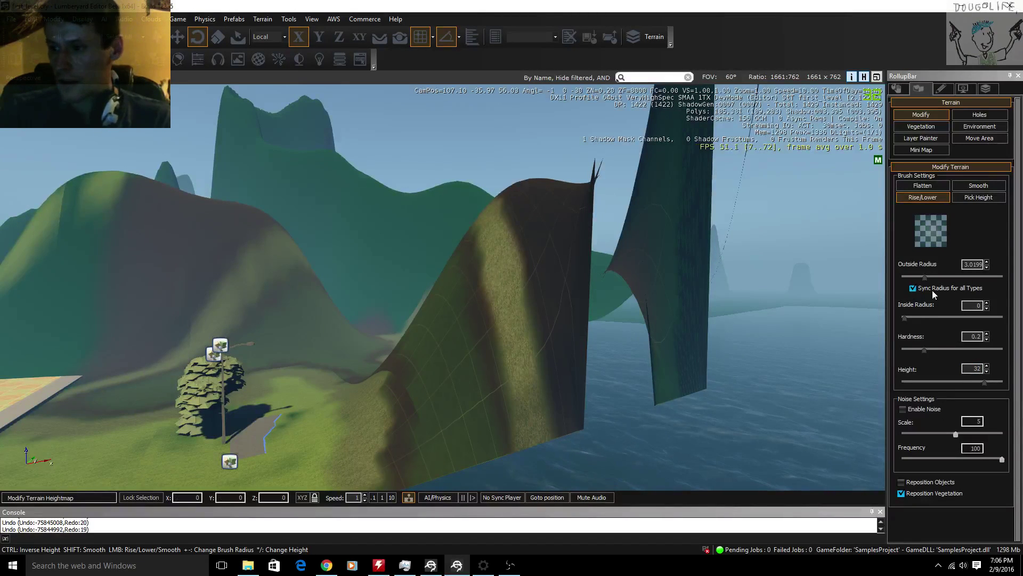
- Sample the terrain height with the Pick Height tool on the grass on both sides of the tree
click(974, 198)
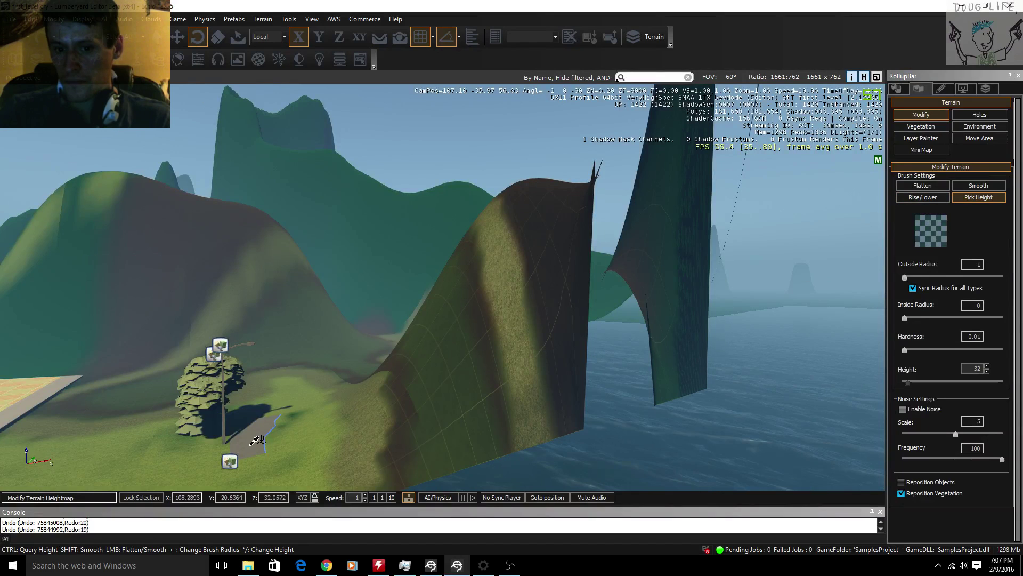
click(294, 441)
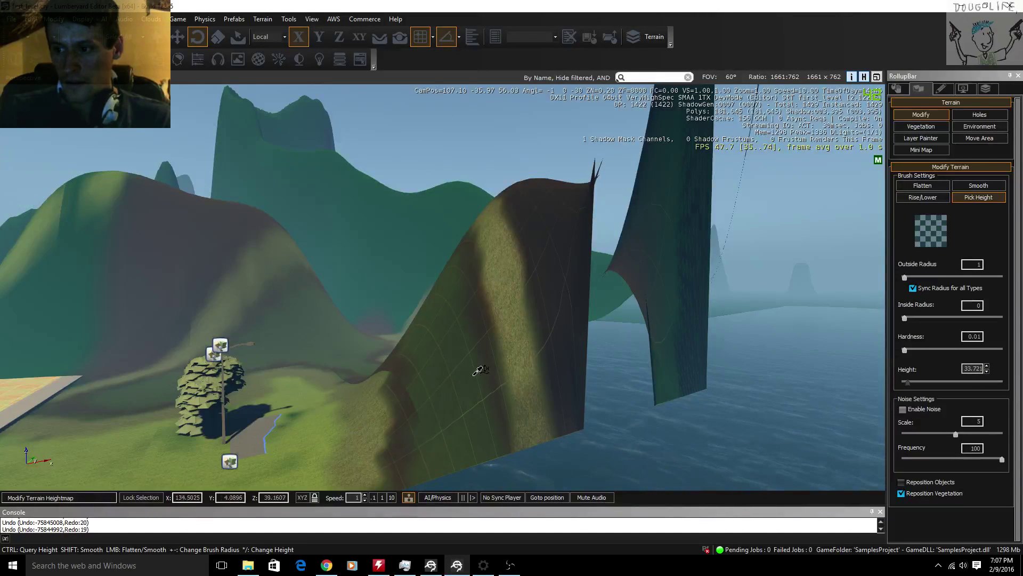
click(114, 447)
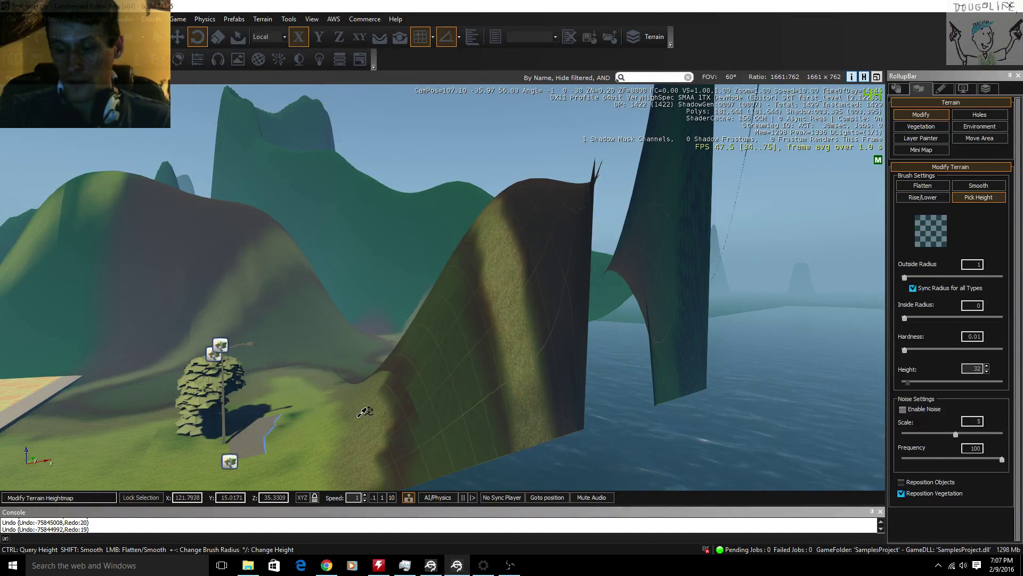
- Try to set the Smooth brush height to 32
click(932, 198)
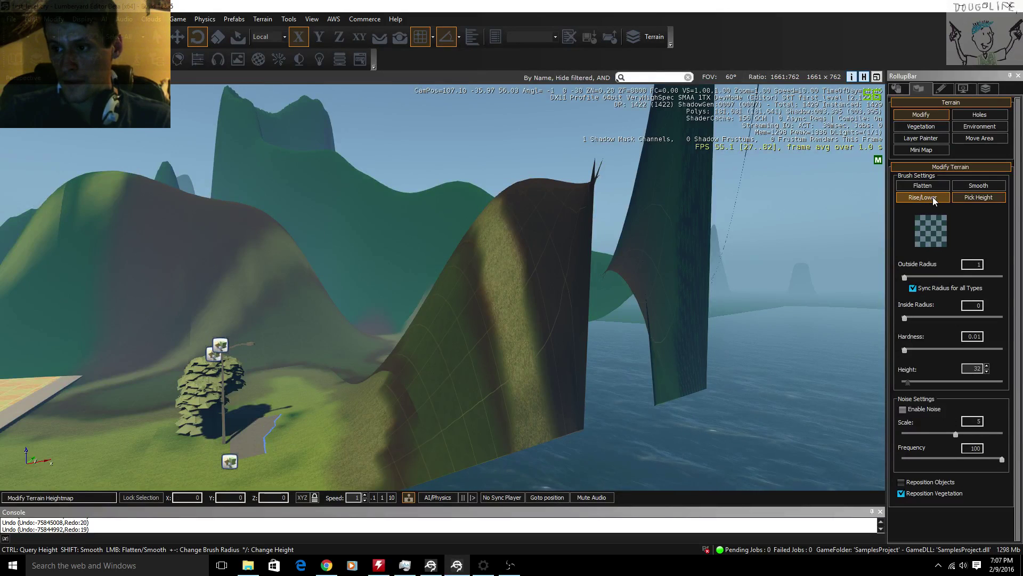
click(960, 185)
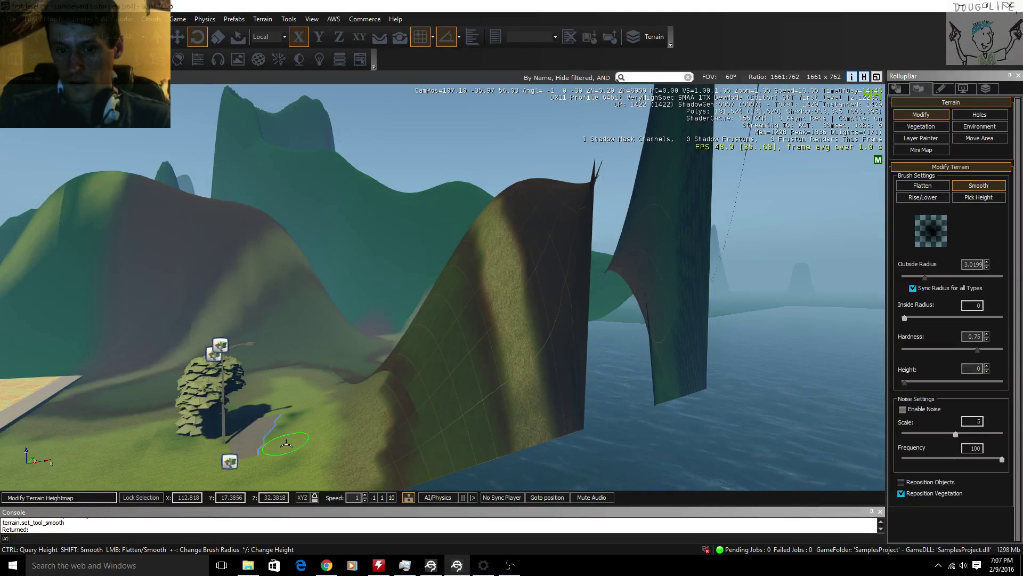
click(979, 368)
text(2)
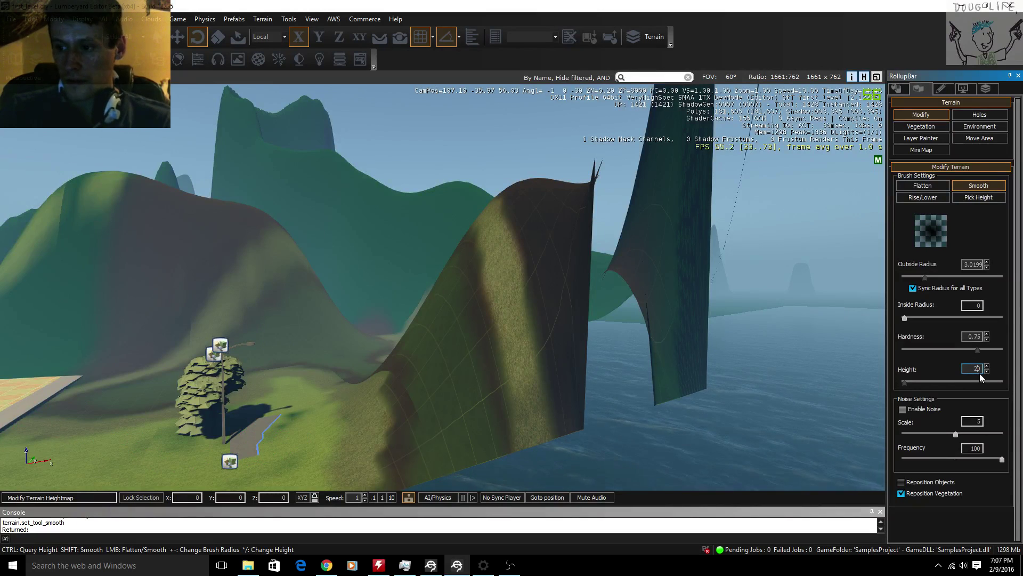
key(BackSpace)
text(32)
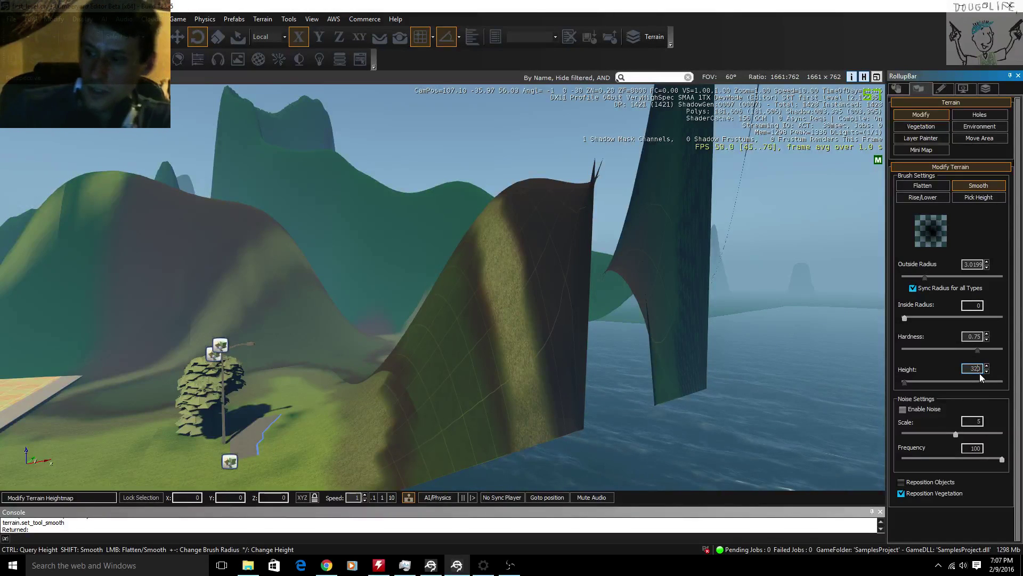
key(Delete)
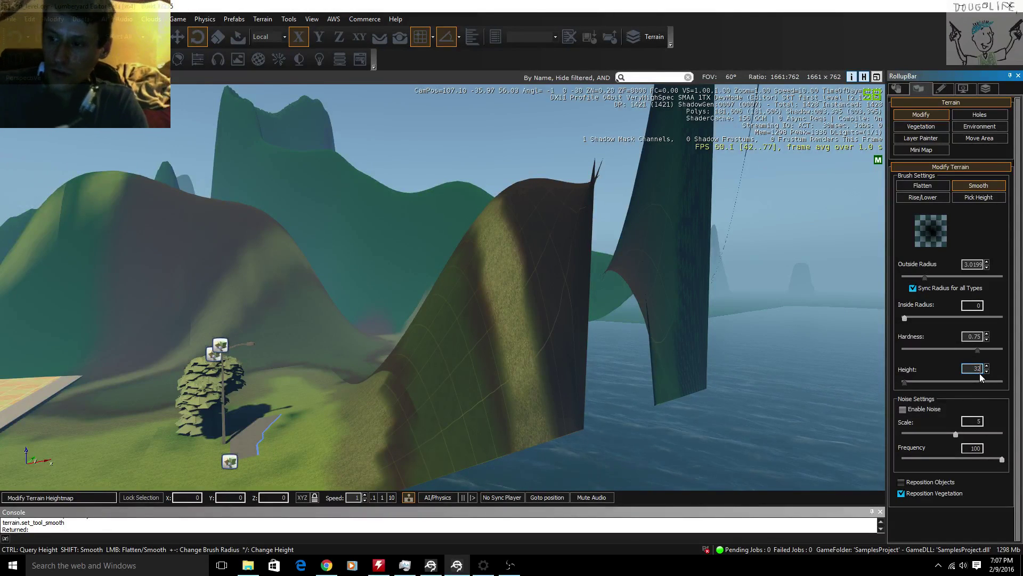
click(86, 387)
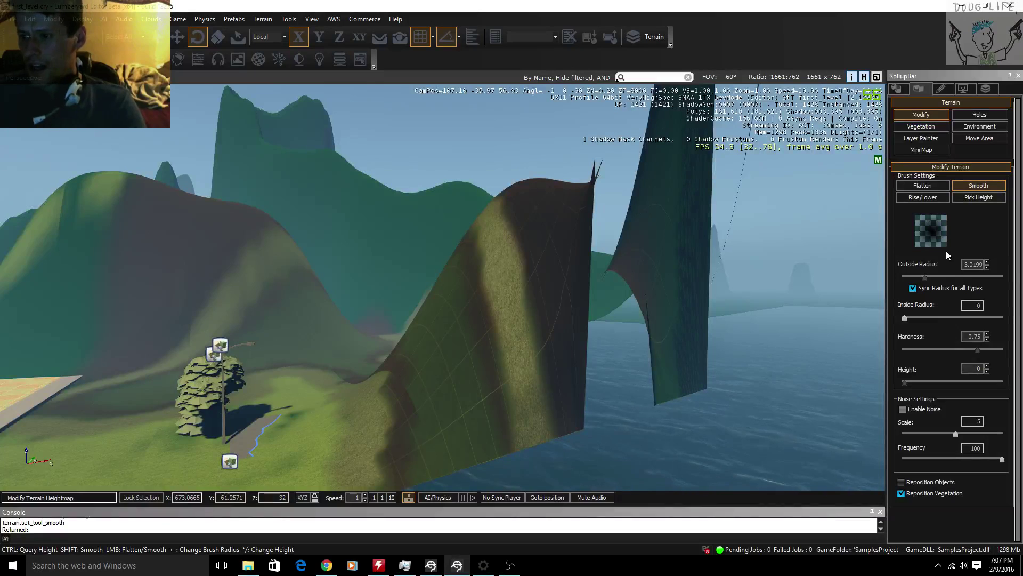
- Flatten the grass and riverbank beside the tree with the Flatten brush at height 32
click(935, 186)
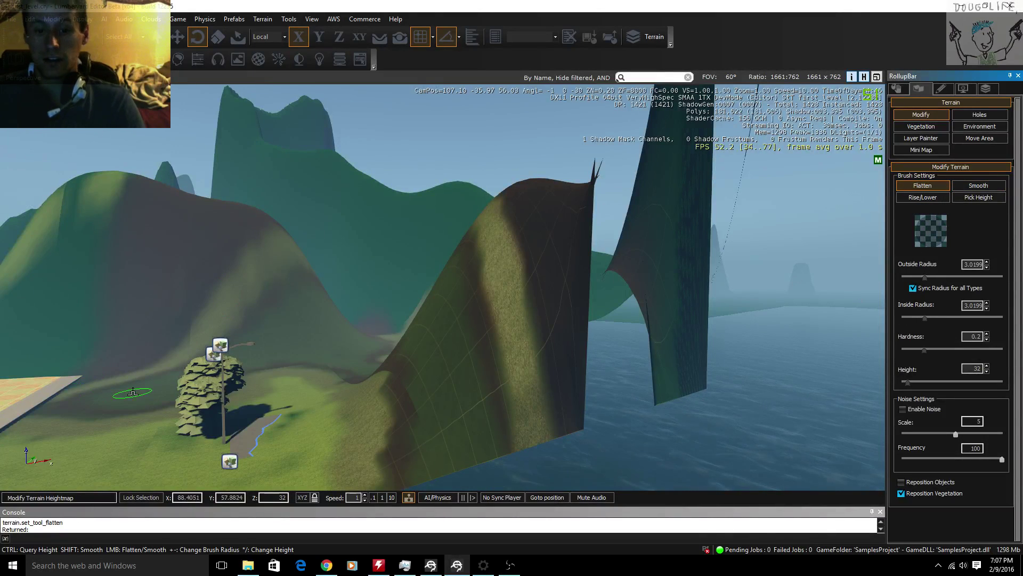
drag(262, 451, 306, 431)
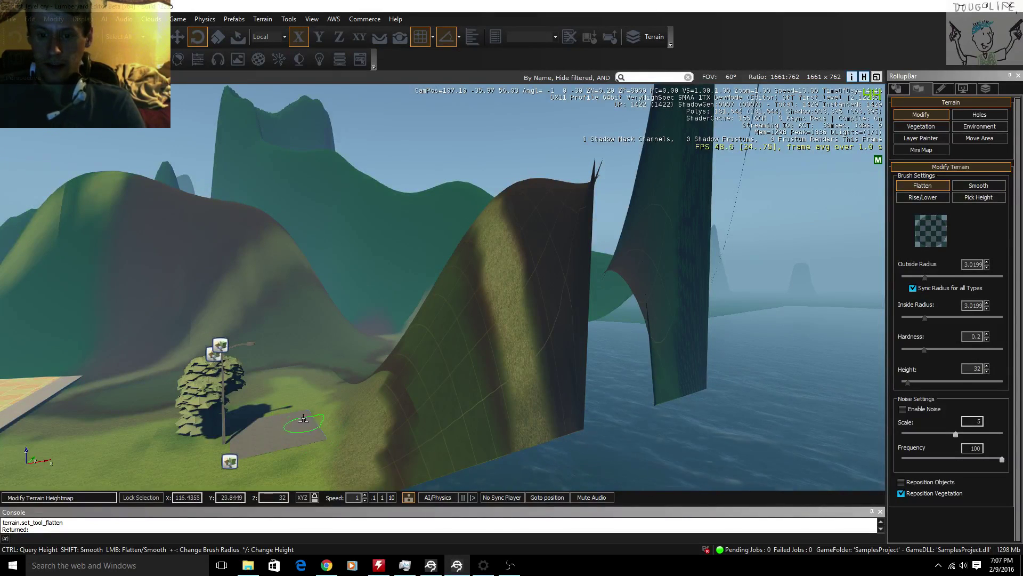
mouse_move(327, 437)
mouse_down()
mouse_move(349, 428)
mouse_move(334, 403)
mouse_up()
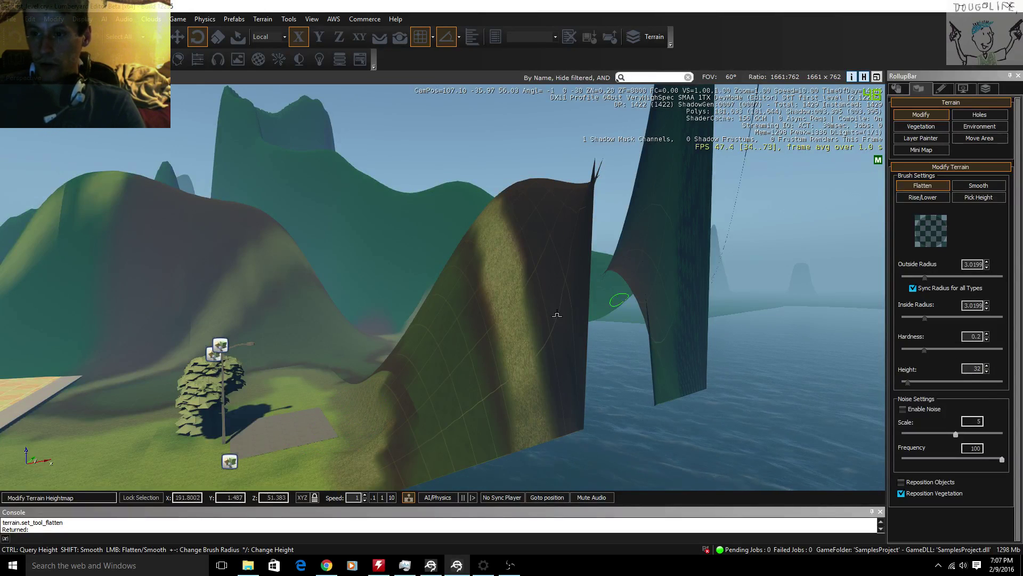
- Apply the Flatten brush to the thin green terrain spikes rising high above the coast
key(s)
right_drag(670, 314, 747, 213)
key(w)
key(d)
right_drag(504, 238, 455, 262)
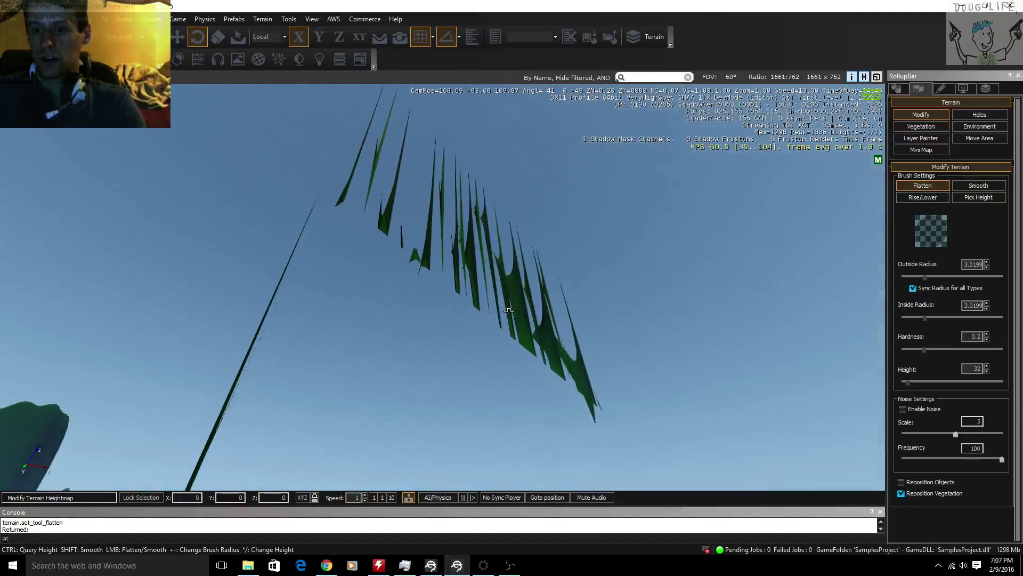
click(456, 263)
click(456, 262)
- Flatten the isolated spikes standing at the seaward end of the tall dark ridge to height 32
key(a)
right_drag(425, 226, 453, 266)
key(w)
key(w)
right_drag(390, 303, 489, 334)
key(w)
key(s)
key(a)
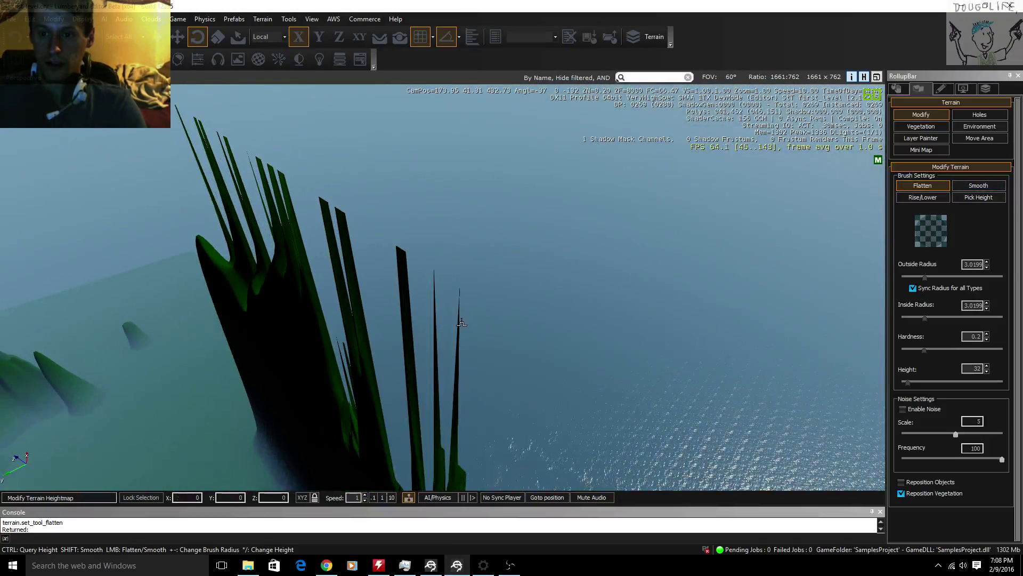
click(422, 436)
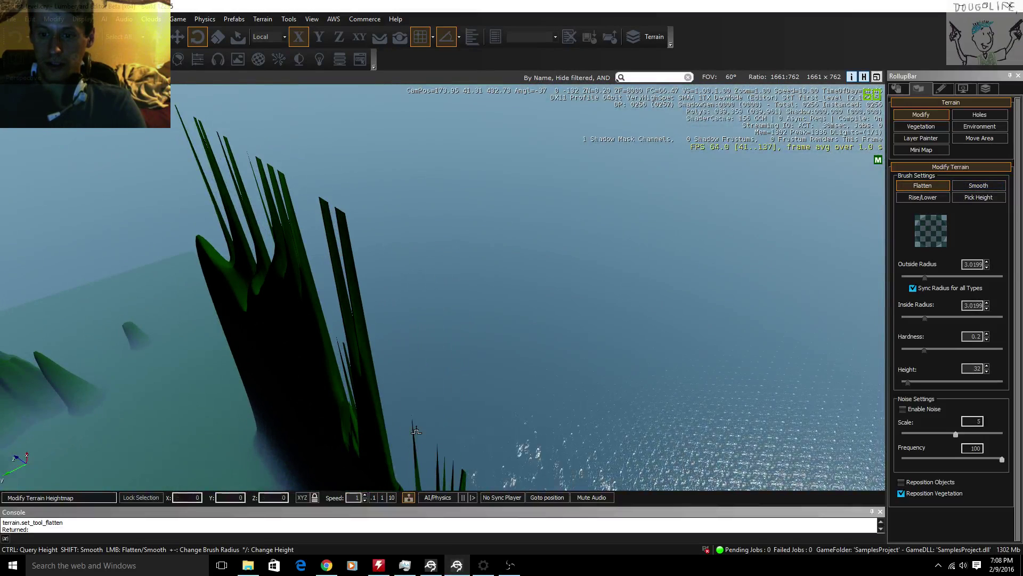
key(a)
key(w)
click(433, 396)
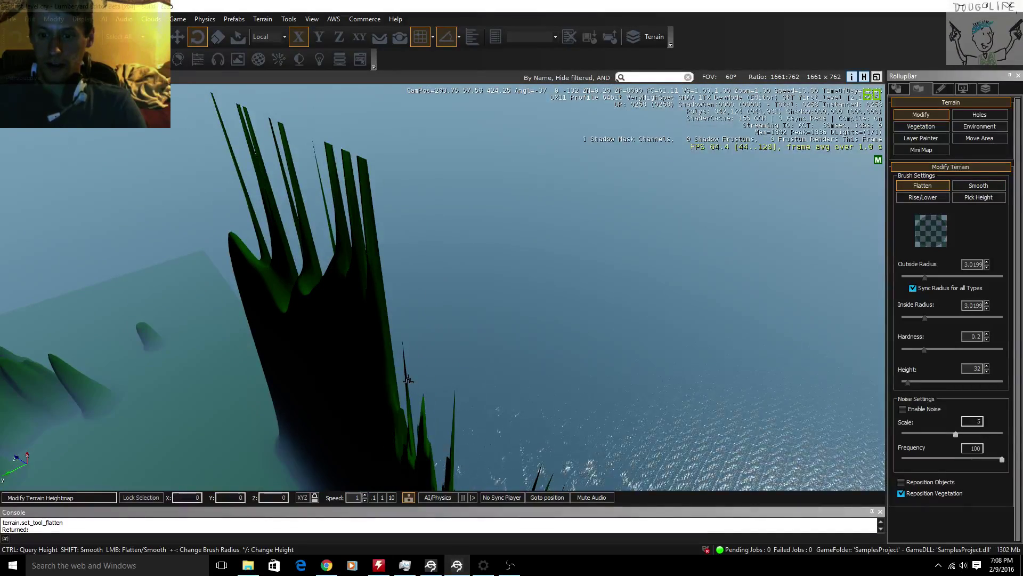
- Flatten the jagged spikes along the crest of the dark ridge down towards the shore
right_drag(408, 379, 376, 382)
key(w)
key(d)
key(w)
click(372, 273)
drag(363, 277, 339, 261)
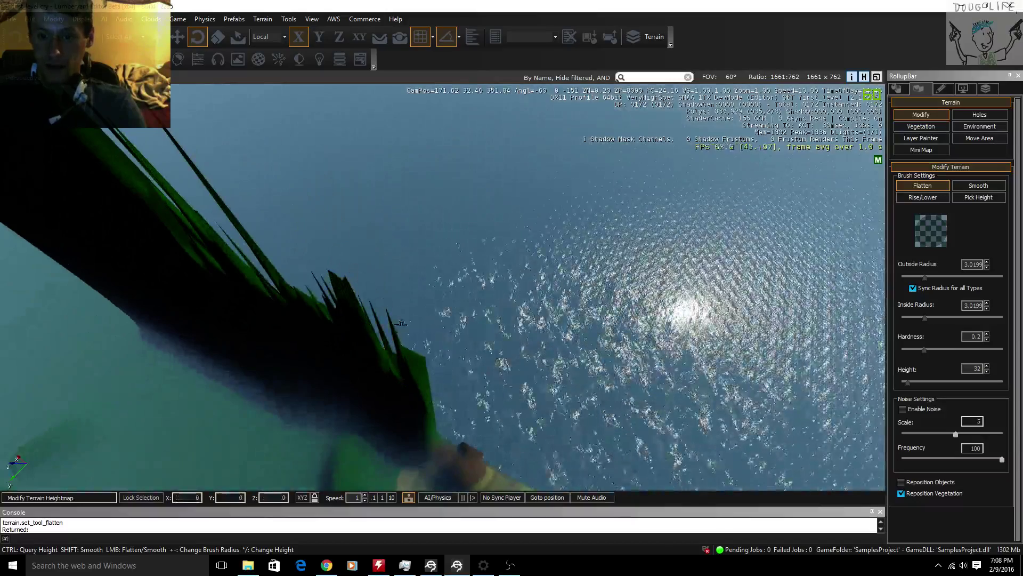
mouse_move(385, 320)
mouse_down()
mouse_move(398, 344)
mouse_move(367, 315)
mouse_up()
drag(243, 249, 267, 260)
- Sweep the Flatten brush across the remaining section of the dark ridge from farther back
key(s)
key(a)
right_drag(267, 260, 299, 280)
key(w)
mouse_move(459, 275)
mouse_down()
mouse_move(370, 251)
mouse_move(343, 190)
mouse_up()
- Examine the remaining tall spikes, columns and surrounding hills from several sides and heights
right_drag(342, 190, 277, 160)
key(w)
key(d)
right_drag(395, 246, 259, 199)
key(w)
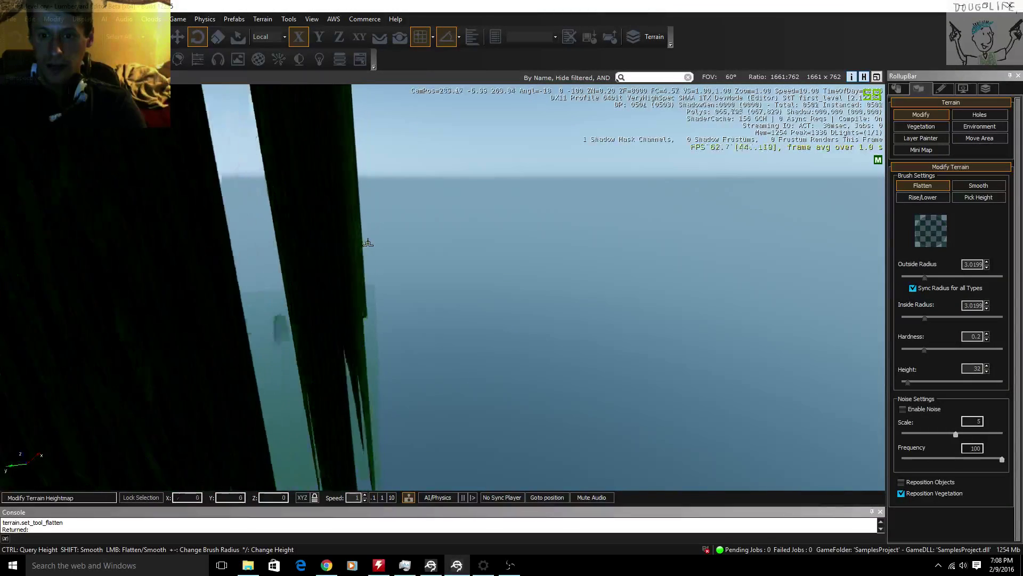
right_drag(366, 252, 407, 124)
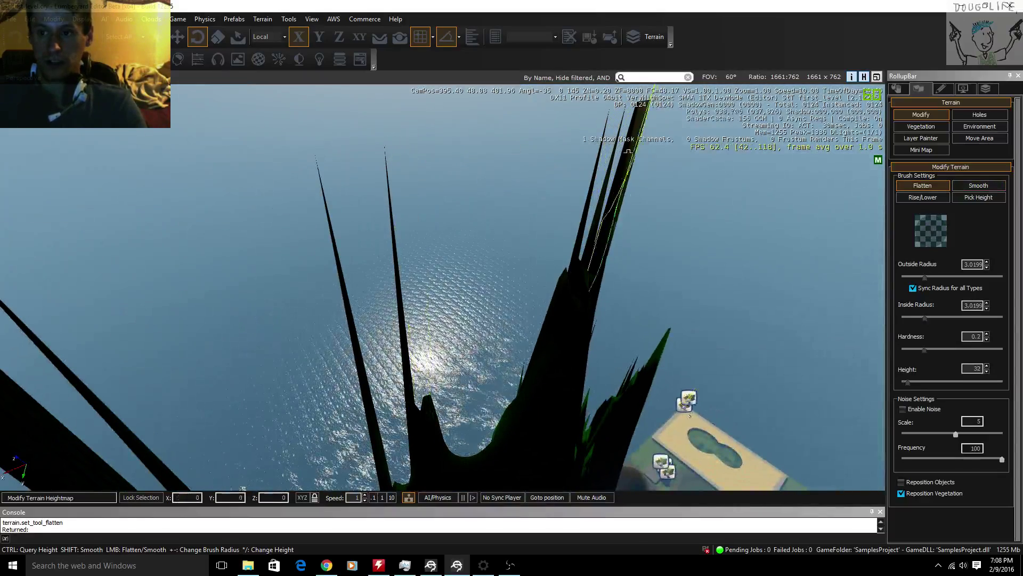
right_drag(629, 147, 531, 181)
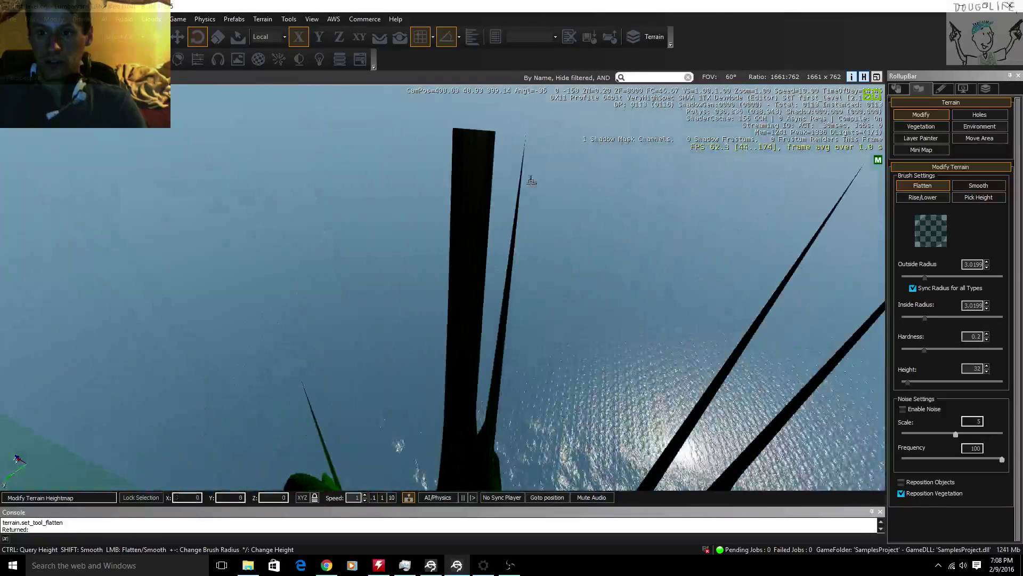
right_drag(479, 329, 608, 324)
mouse_move(442, 288)
right_down()
mouse_move(407, 269)
mouse_move(426, 187)
mouse_move(432, 240)
right_up()
key(shift+w)
shift+right_drag(373, 341, 565, 333)
key(shift+s)
key(shift+w)
key(shift+w)
right_drag(495, 338, 439, 326)
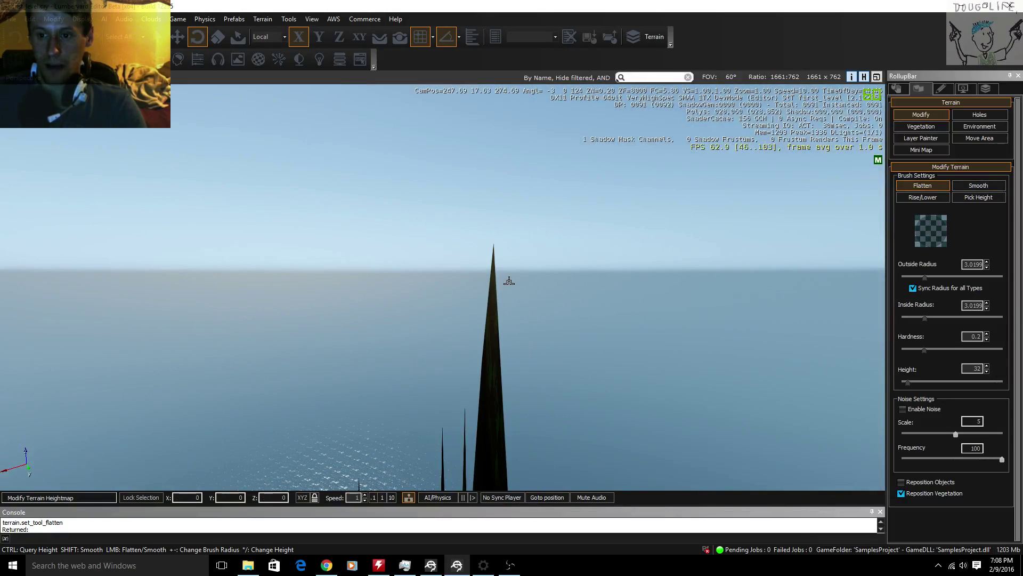
key(d)
right_drag(509, 281, 298, 330)
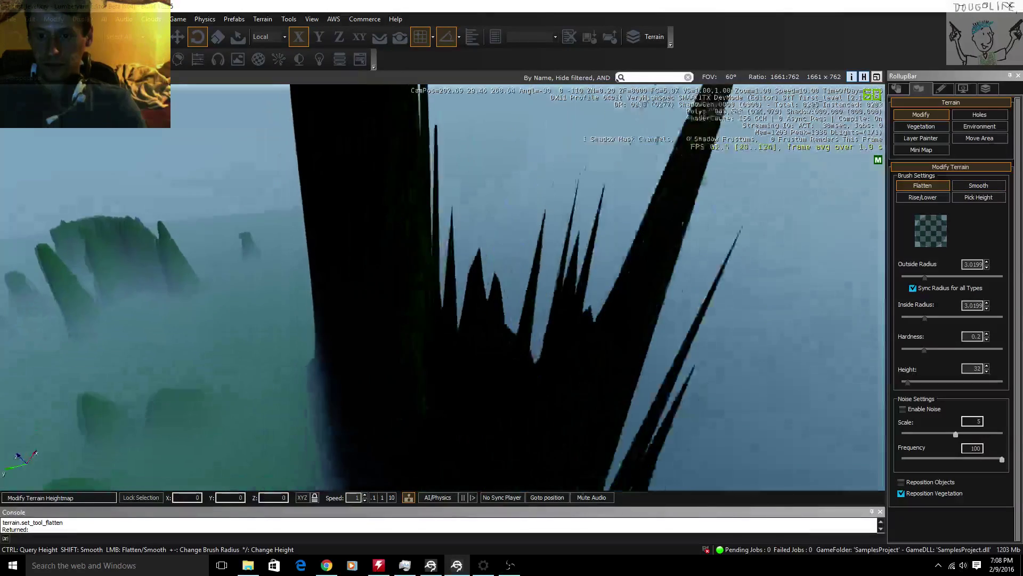
right_drag(549, 306, 549, 243)
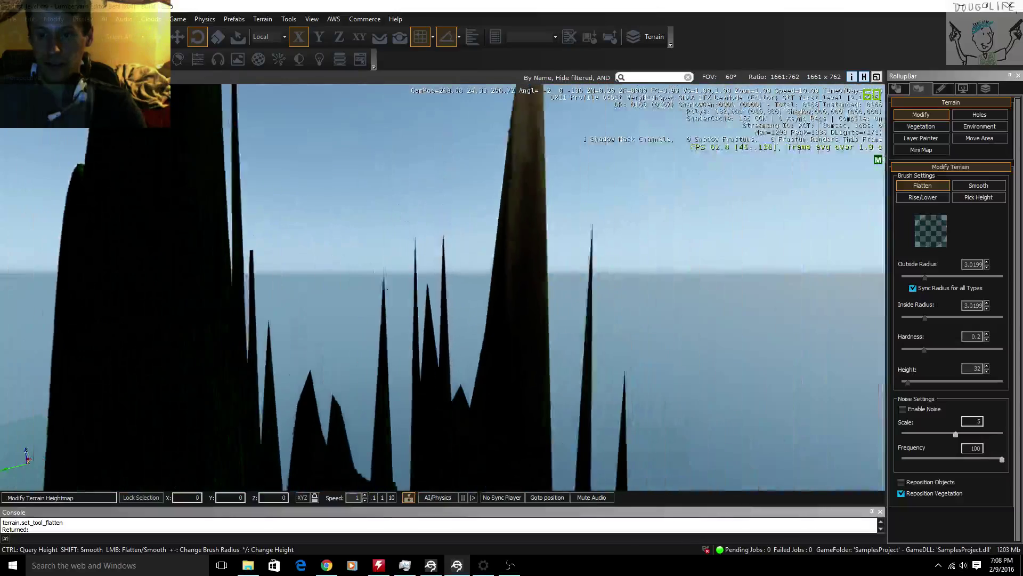
key(s)
right_drag(442, 288, 368, 277)
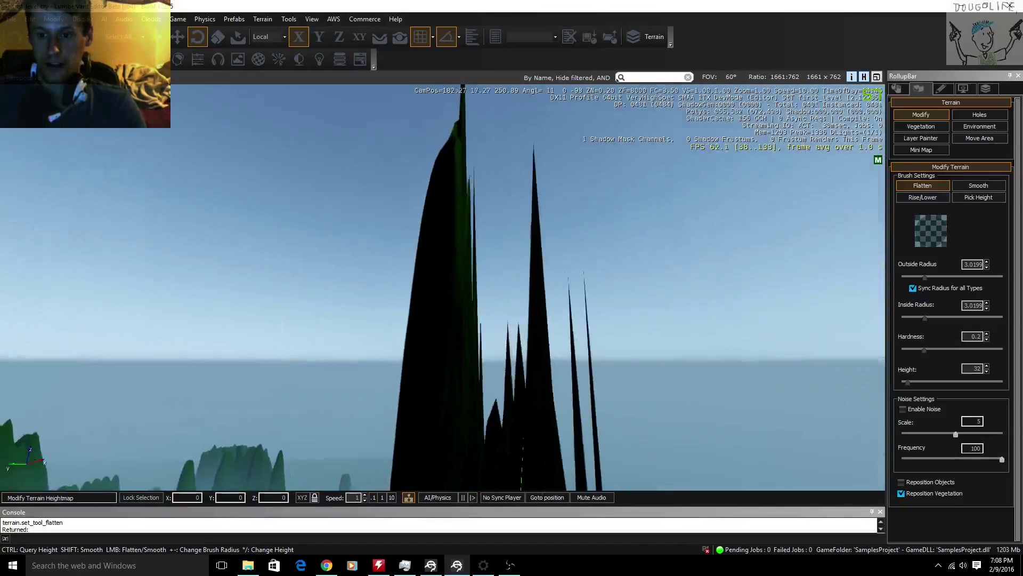
key(w)
right_drag(520, 288, 489, 286)
key(a)
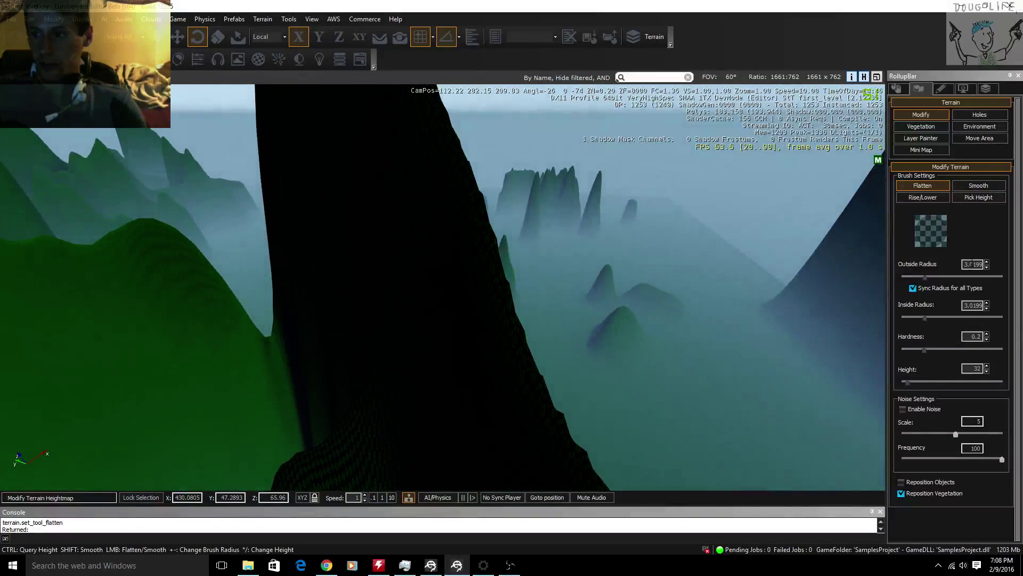
- Set the Flatten brush height to 140 and flatten the flank of the tall dark column beside the green hill
click(969, 187)
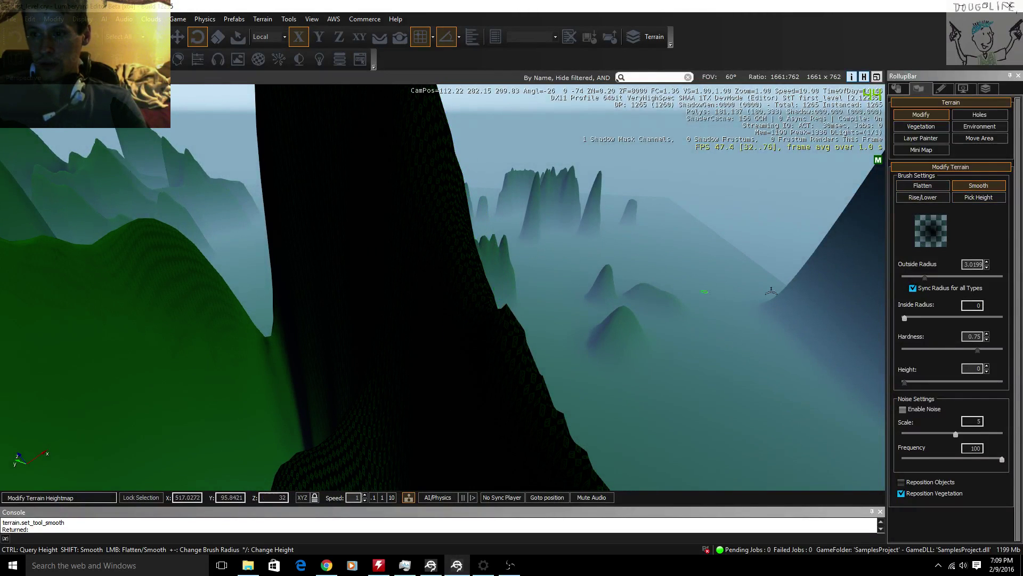
click(924, 188)
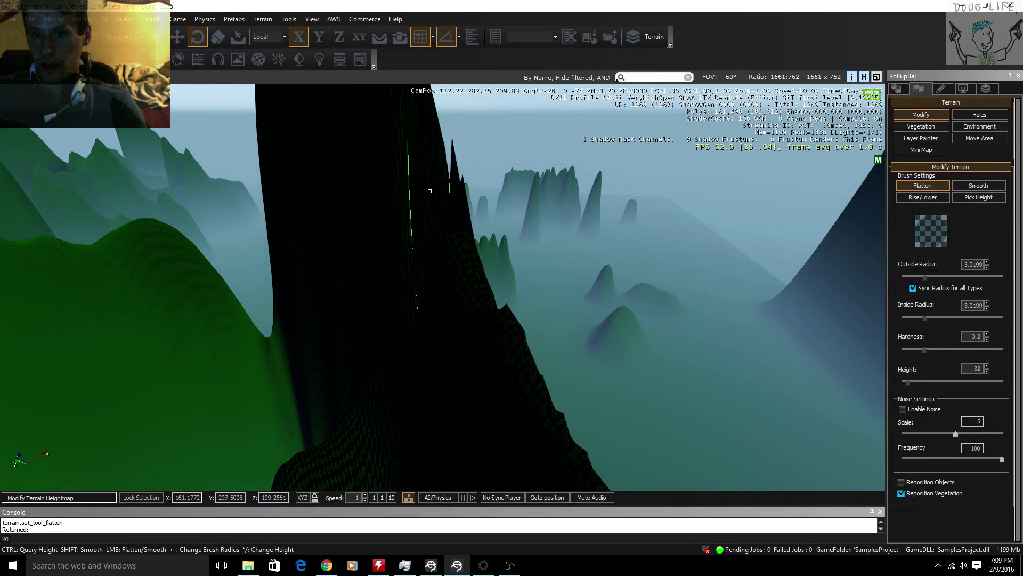
key(w)
right_drag(462, 246, 477, 261)
key(s)
key(w)
key(s)
key(s)
key(s)
key(w)
key(d)
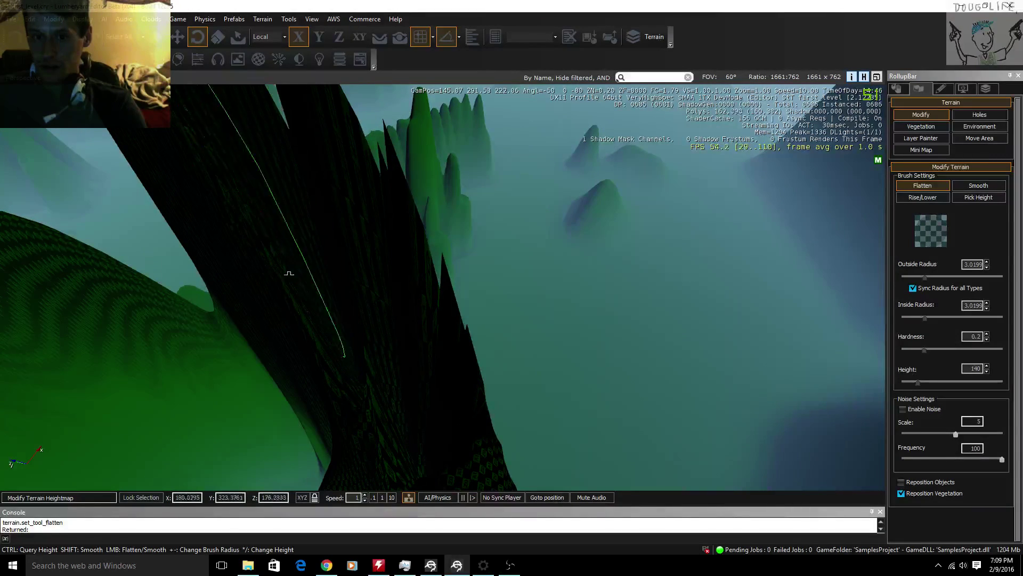
drag(253, 224, 262, 213)
- Flatten the dark column further, sweeping the brush down to its base next to the green hill
key(a)
key(w)
right_drag(263, 212, 263, 210)
mouse_move(262, 210)
mouse_down()
mouse_move(298, 206)
mouse_move(358, 233)
mouse_move(297, 342)
mouse_move(319, 368)
mouse_move(352, 383)
mouse_move(445, 394)
mouse_move(395, 432)
mouse_move(298, 437)
mouse_move(320, 458)
mouse_move(276, 476)
mouse_up()
key(s)
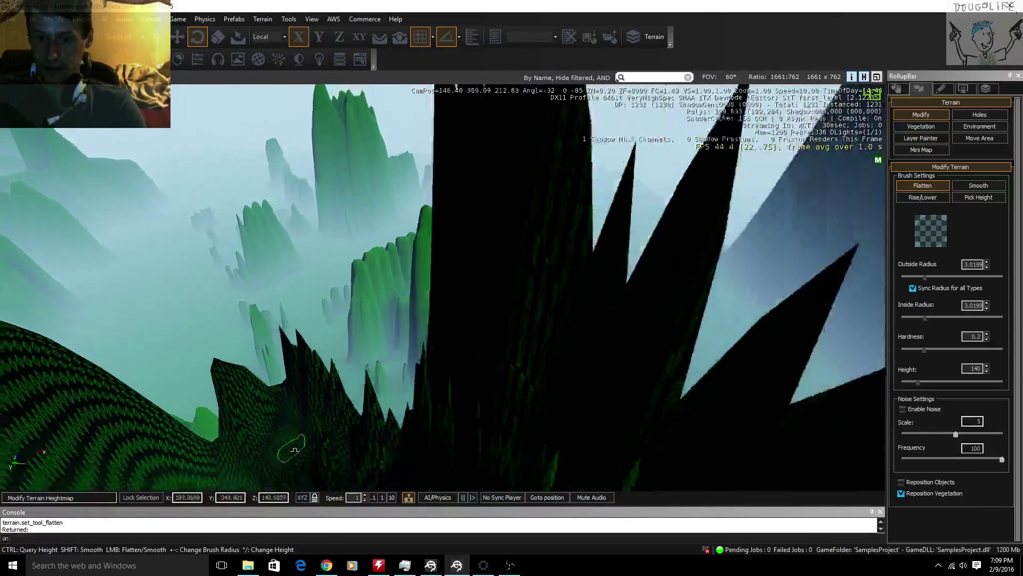
- Flatten the sharp peaks left on the dark ridge at height 140
key(d)
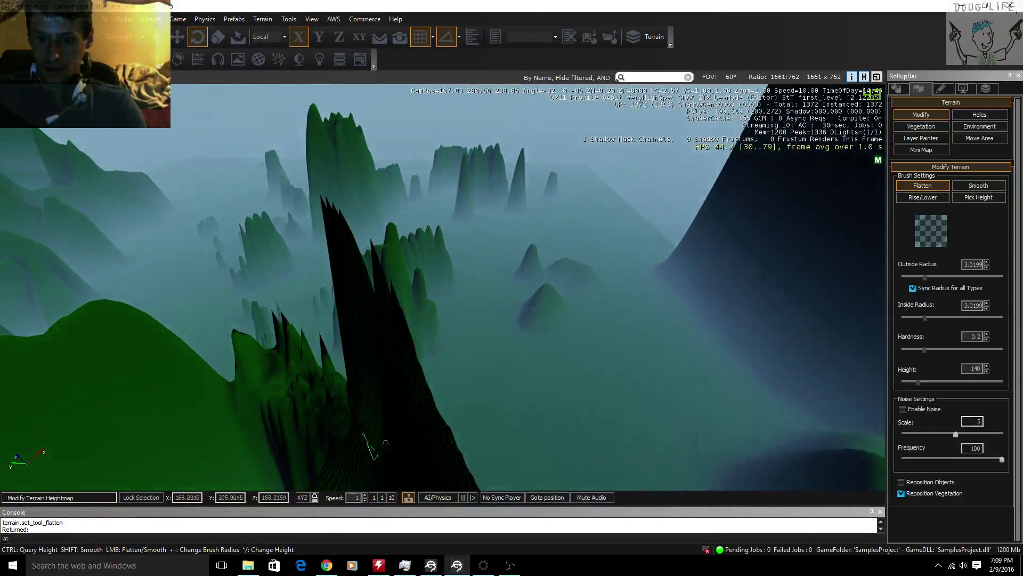
drag(387, 417, 355, 385)
scroll(357, 385, up, 3)
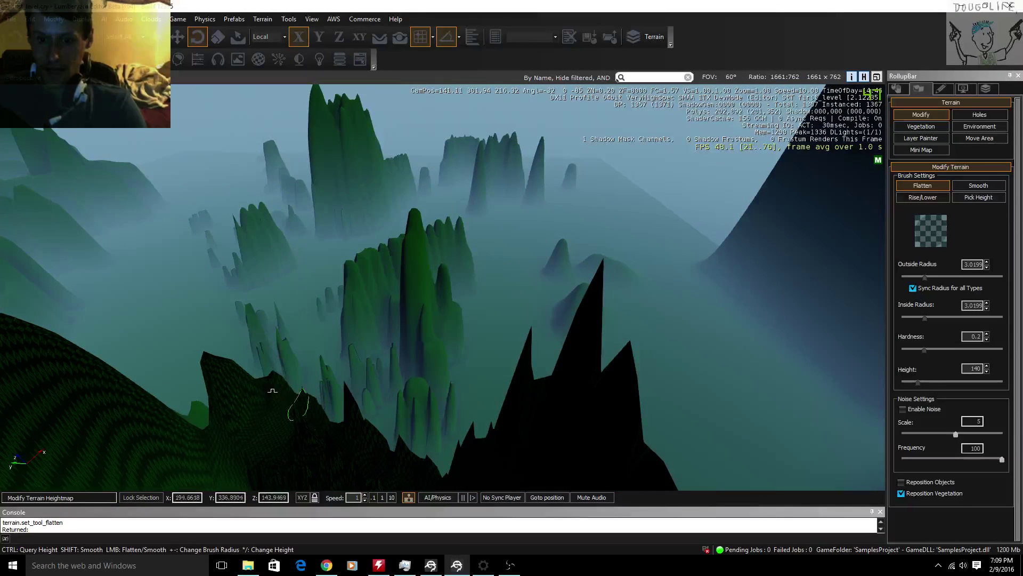
scroll(272, 391, down, 5)
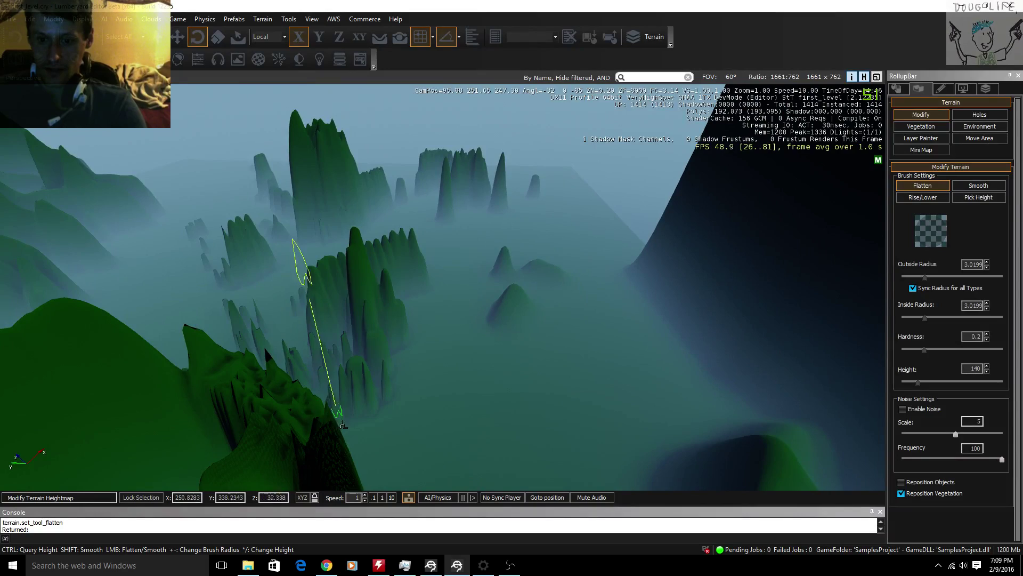
- Flatten the spiky side of the dark peak with the brush height at 140
key(w)
right_drag(447, 395, 484, 393)
key(s)
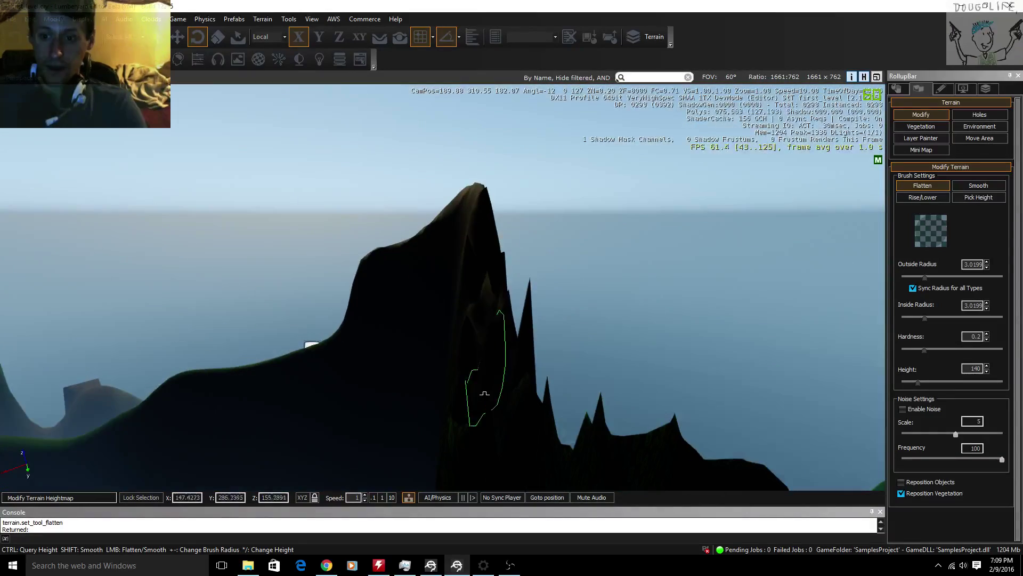
key(w)
mouse_move(494, 331)
mouse_down()
mouse_move(464, 265)
mouse_move(478, 278)
mouse_move(414, 237)
mouse_up()
- Flatten the dip in the dark ridge and the tall dark peak beside it at height 140
key(w)
right_drag(446, 267, 441, 265)
right_drag(442, 229, 443, 272)
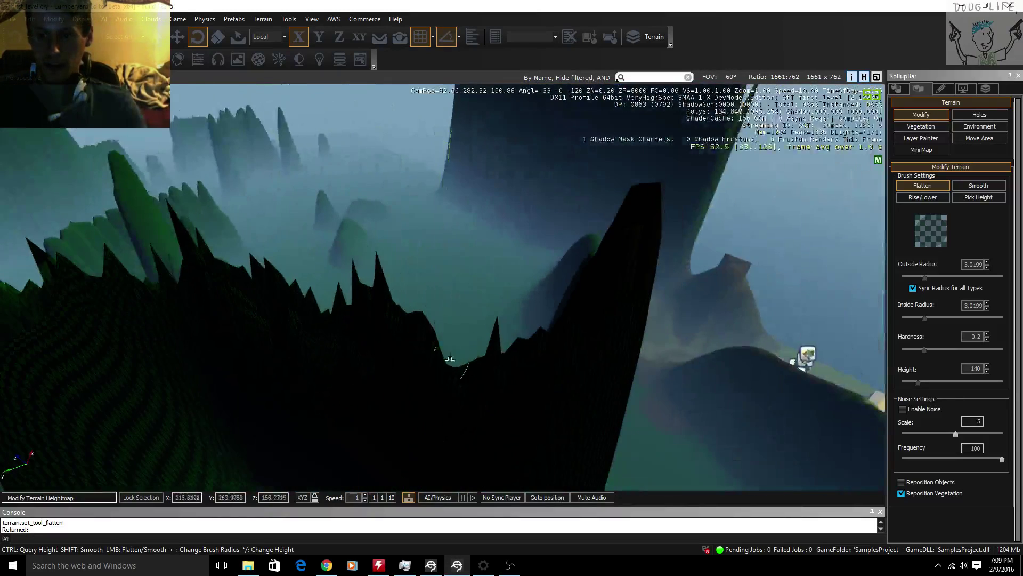
mouse_move(450, 359)
mouse_down()
mouse_move(552, 389)
mouse_move(626, 336)
mouse_up()
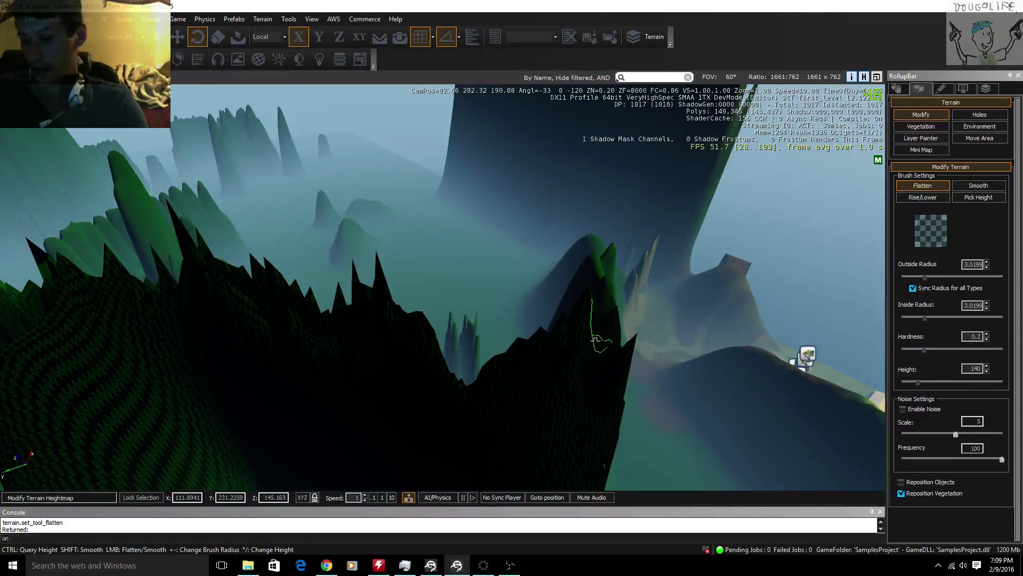
- Set the Flatten height to 97 and sweep the brush down the side of the dark ridge
key(w)
key(d)
right_drag(634, 344, 594, 350)
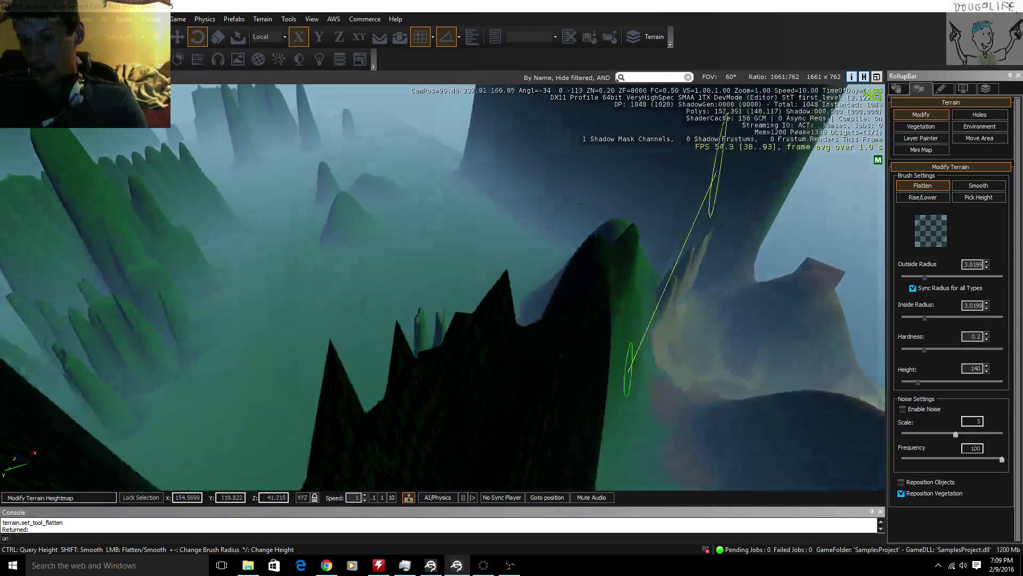
key(w)
key(d)
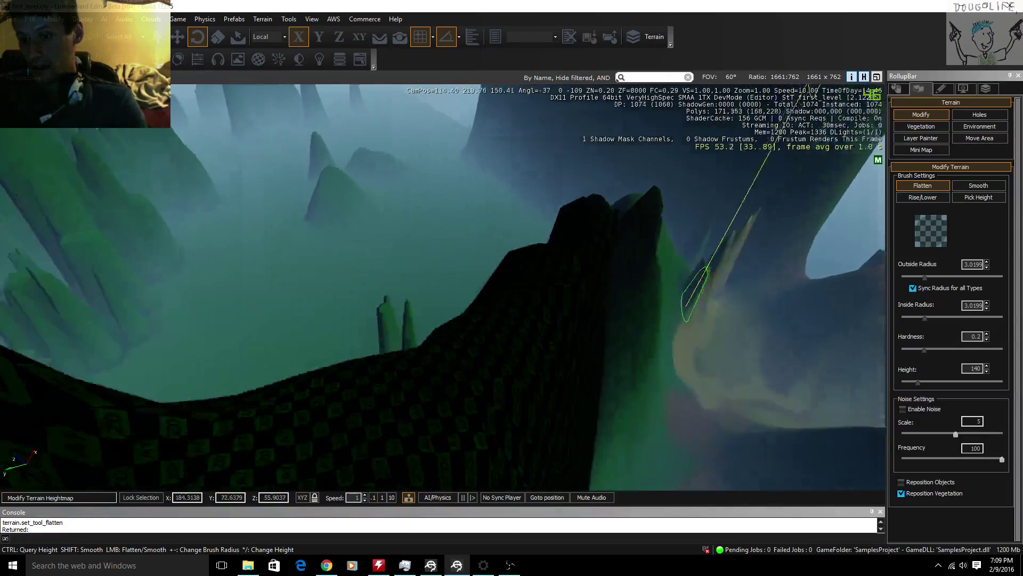
right_drag(685, 304, 473, 347)
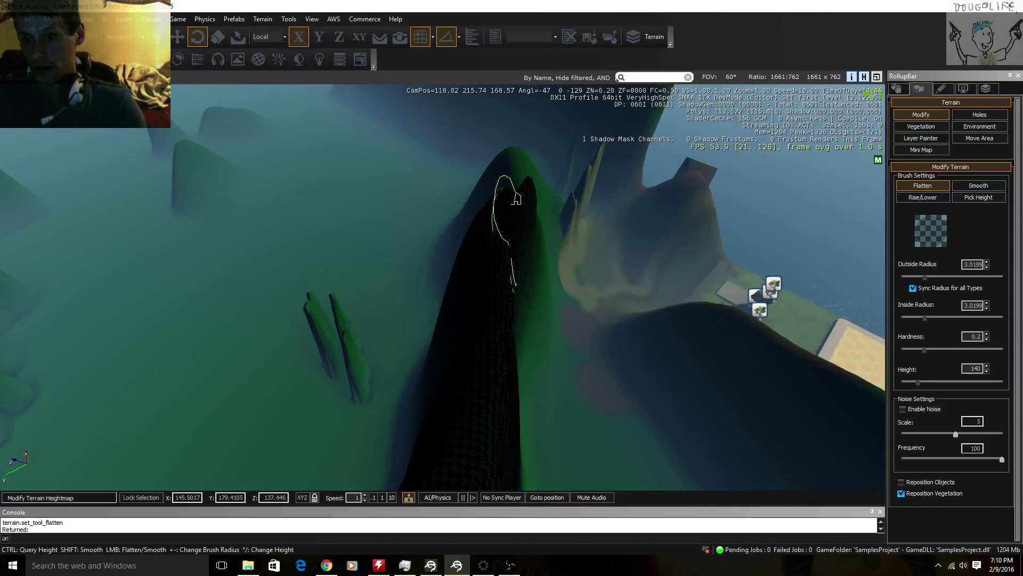
key(w)
key(d)
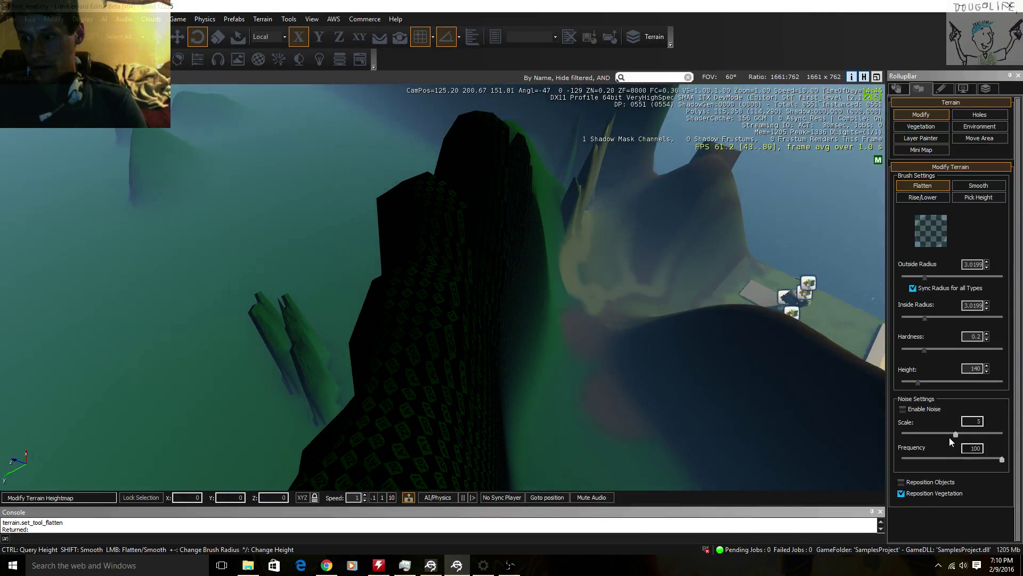
click(913, 383)
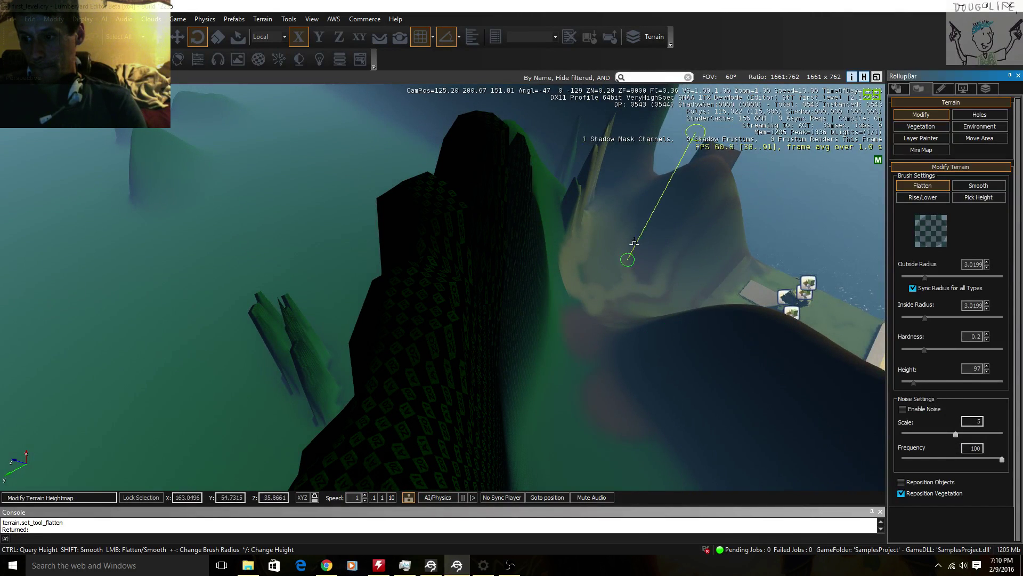
key(w)
key(d)
right_drag(628, 258, 607, 216)
key(s)
key(d)
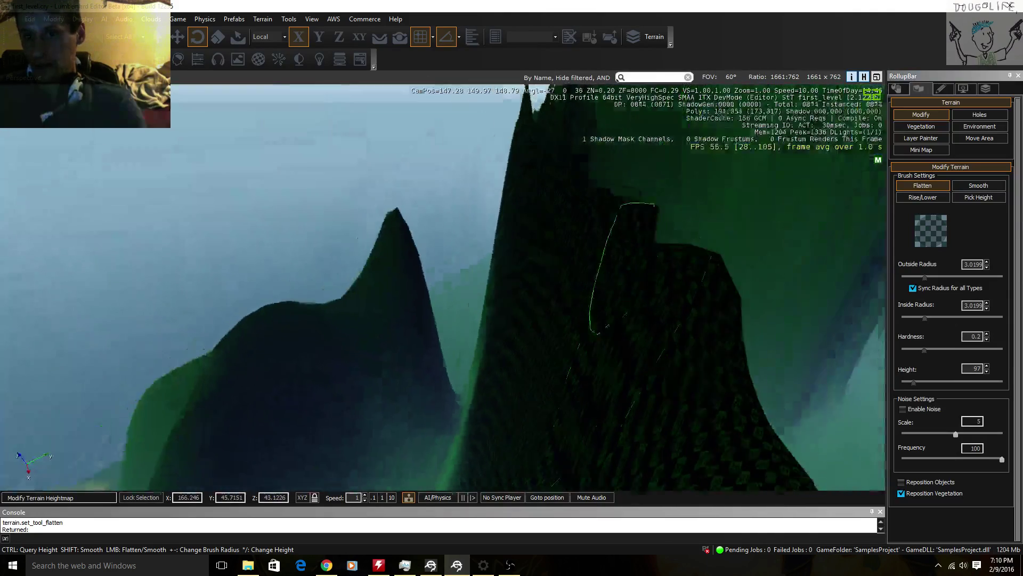
drag(580, 226, 713, 450)
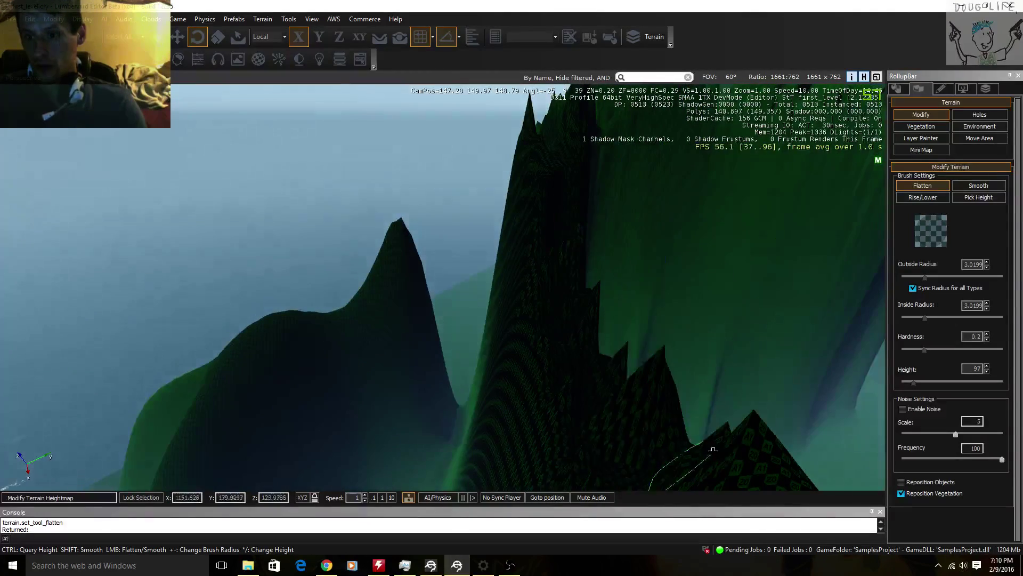
- Select the Smooth brush for working on the jagged dark ridge
key(s)
key(d)
key(a)
key(w)
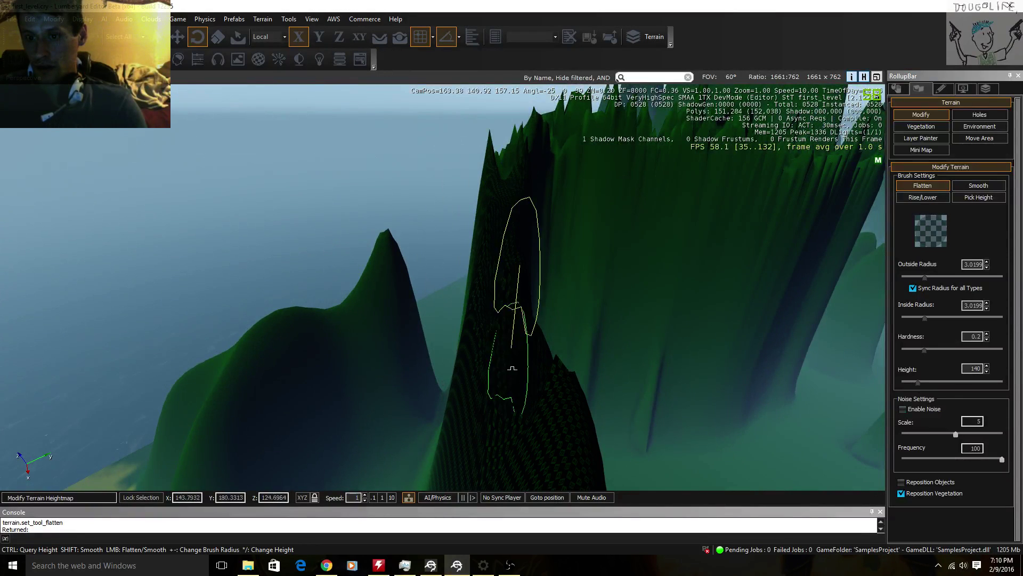
right_drag(512, 368, 691, 345)
click(984, 184)
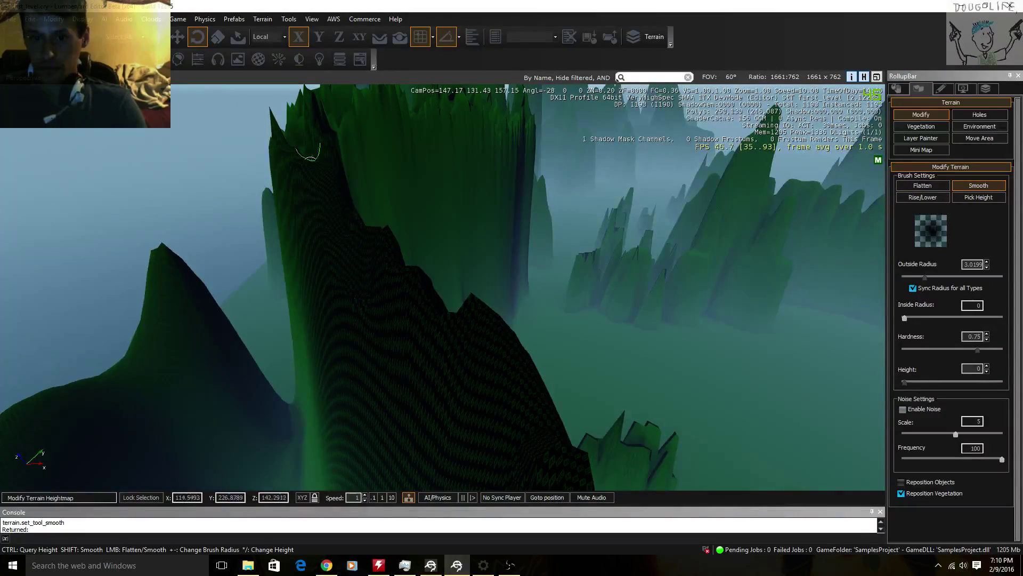
- Examine the tiled platform with its street lamp, white blocks and pond from several sides
key(s)
mouse_move(463, 439)
right_down()
mouse_move(454, 448)
mouse_move(466, 445)
mouse_move(464, 429)
mouse_move(453, 447)
mouse_move(467, 448)
mouse_move(447, 443)
mouse_move(454, 428)
right_up()
key(w)
key(w)
key(s)
key(w)
key(w)
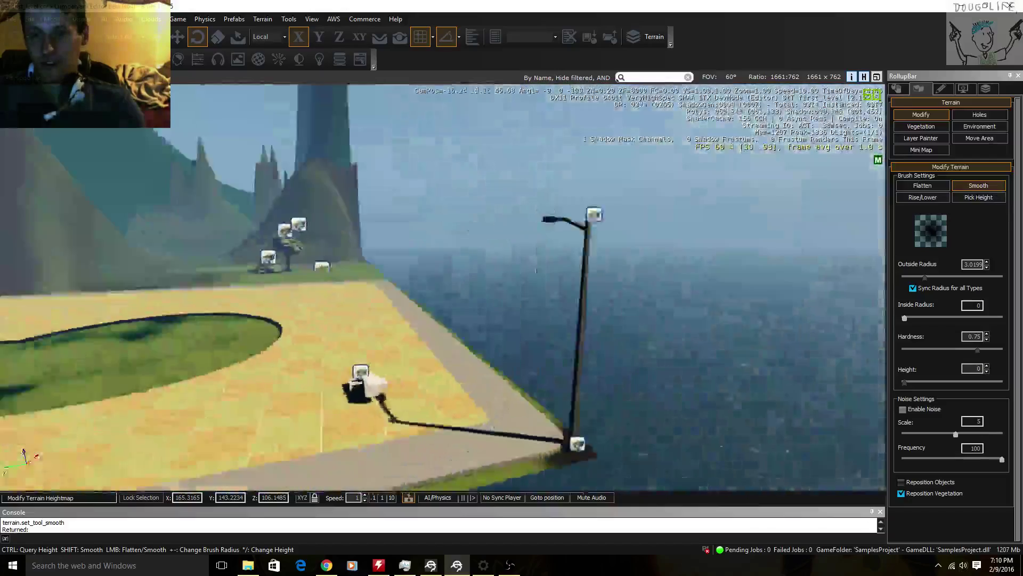
right_drag(454, 427, 453, 428)
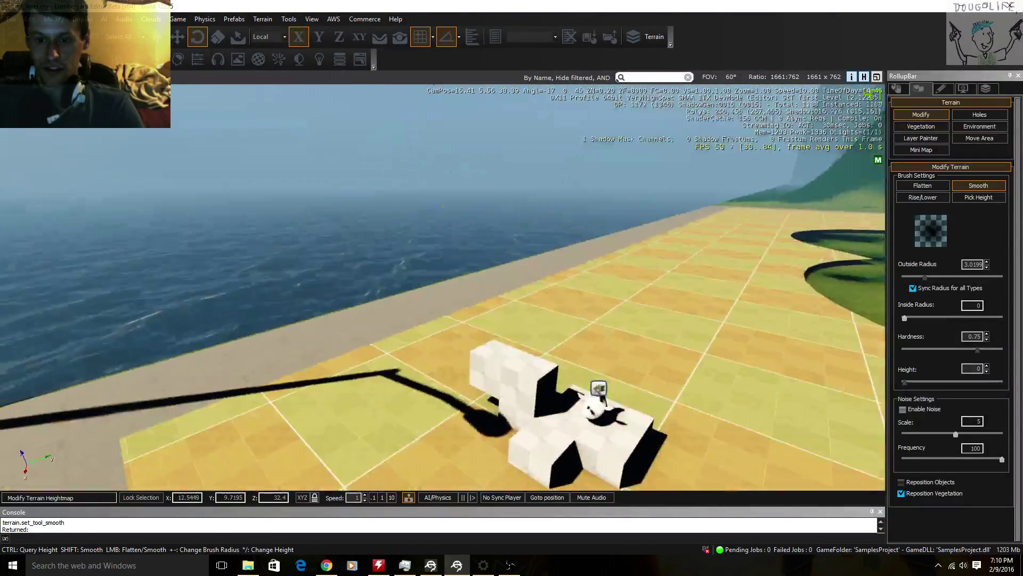
right_drag(454, 427, 454, 428)
right_drag(446, 390, 458, 388)
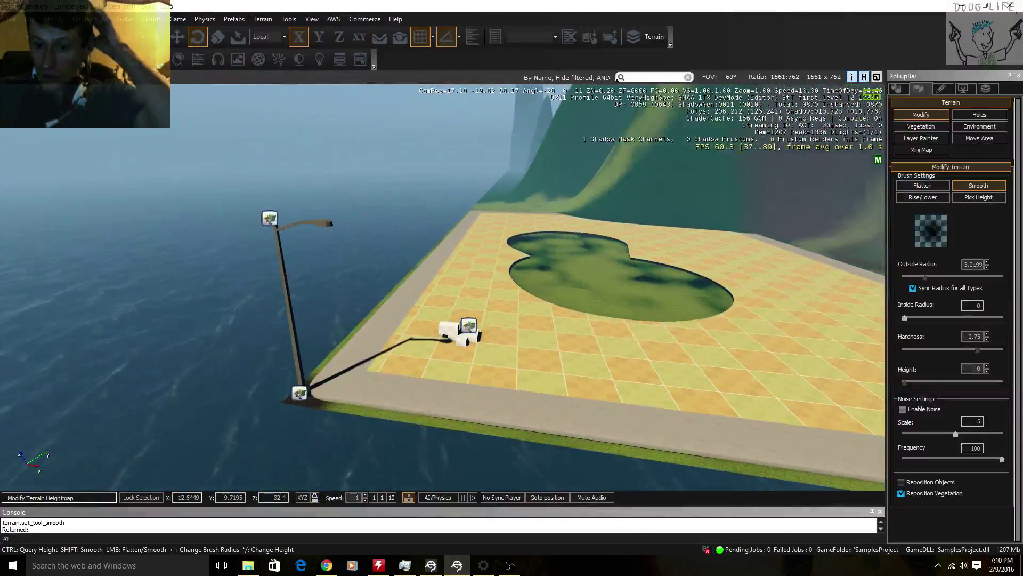
right_drag(316, 341, 376, 336)
- Try a Rise/Lower stroke at height 32 across the crest of the dark hill and undo it
key(w)
mouse_move(528, 286)
right_down()
mouse_move(517, 251)
mouse_move(669, 317)
right_up()
key(s)
key(s)
key(w)
key(a)
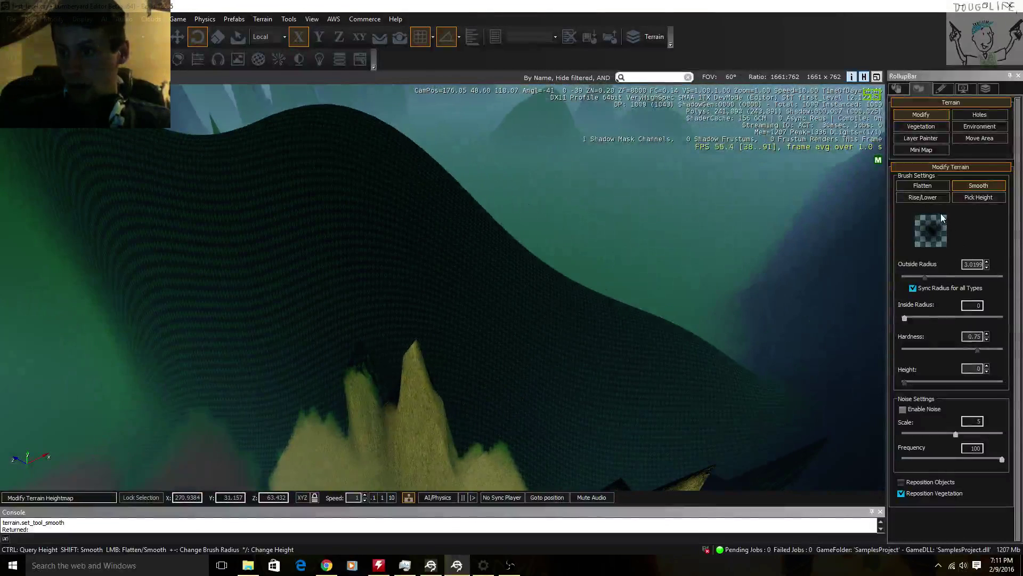
click(927, 196)
drag(377, 142, 427, 251)
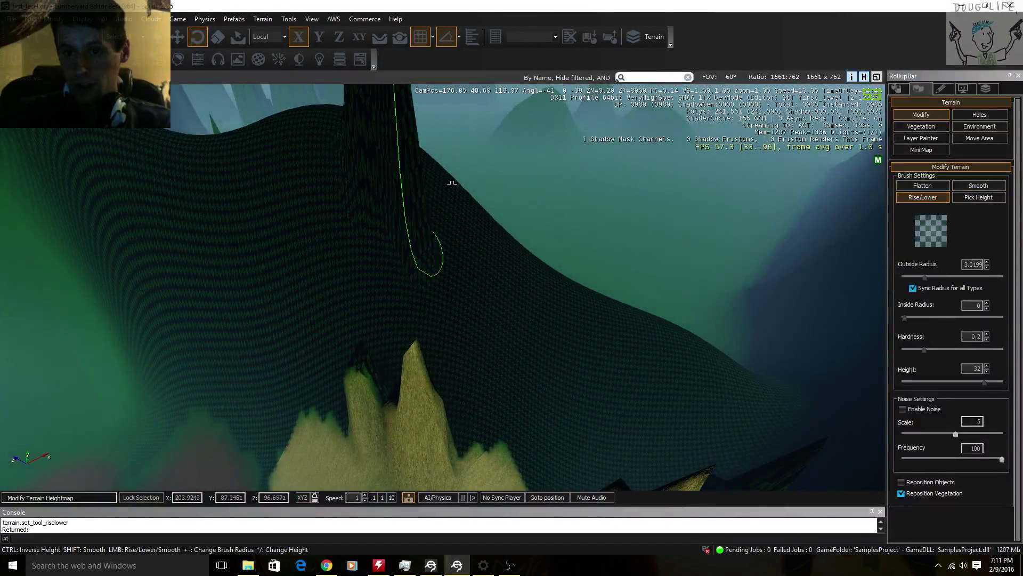
key(ctrl+z)
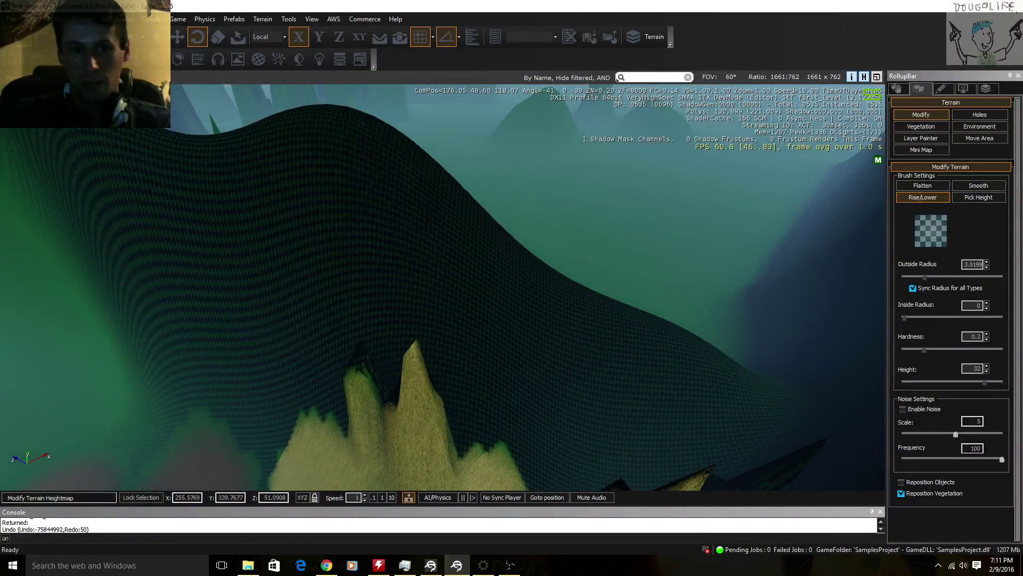
- Pick a terrain height of about 52.9 from the sandy ground beside the tall spikes
key(s)
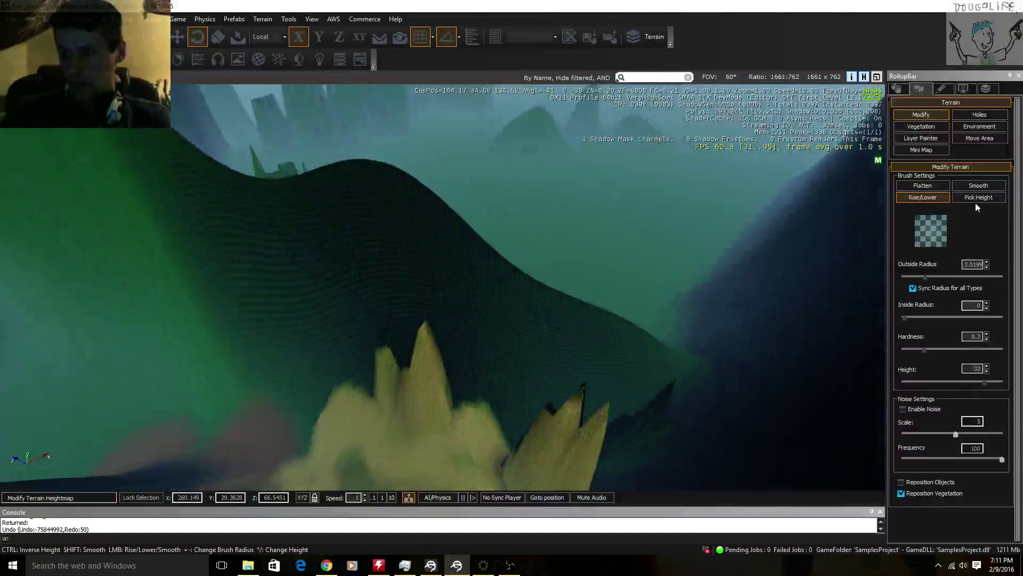
click(976, 200)
key(w)
right_drag(505, 399, 373, 426)
key(s)
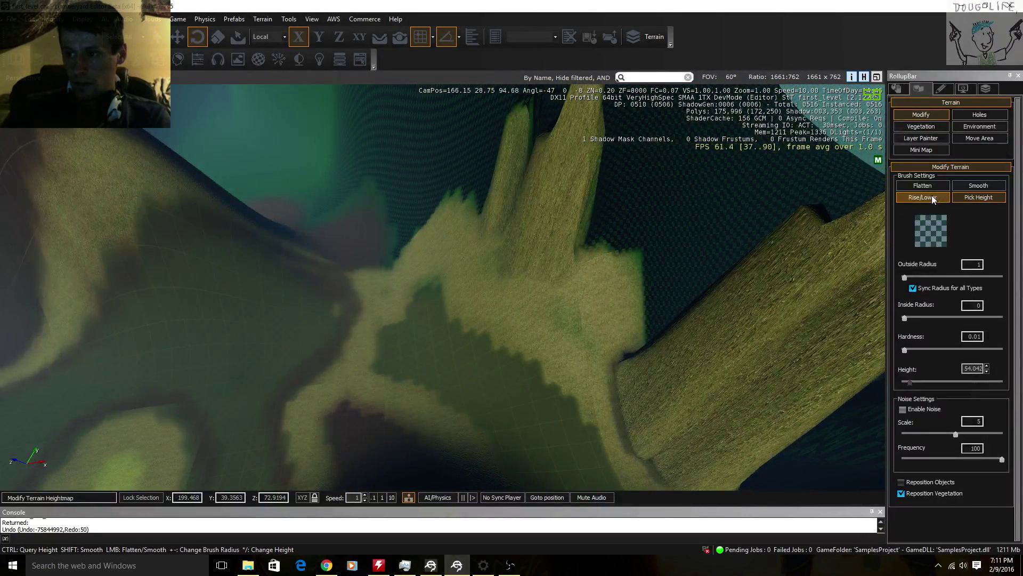
click(978, 186)
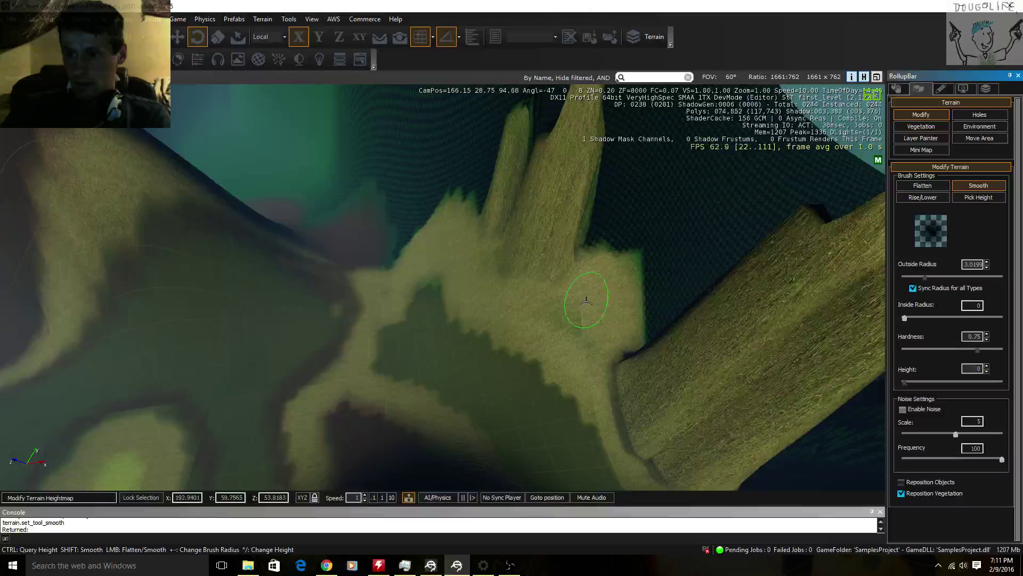
click(969, 197)
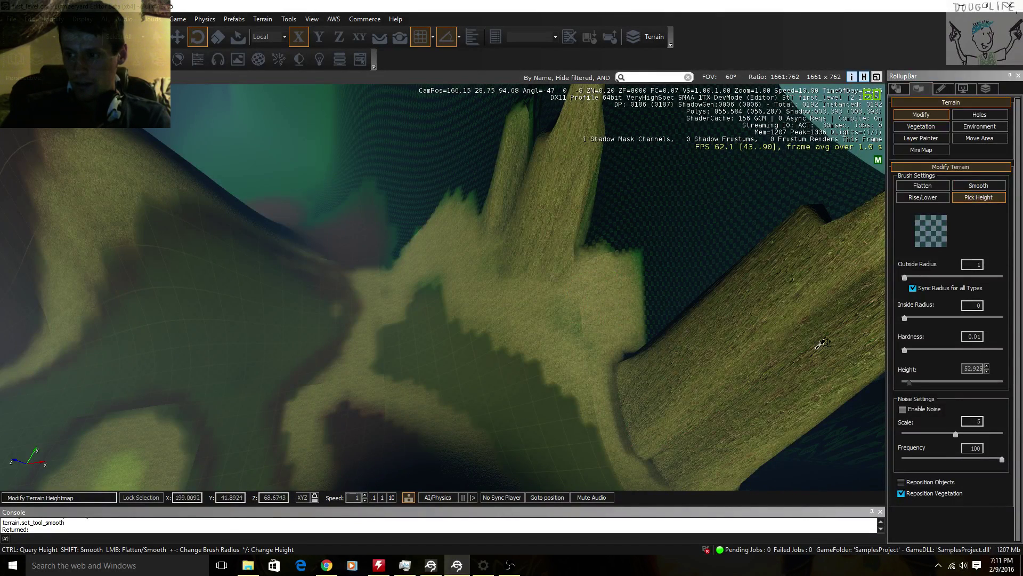
- Try Rise/Lower strokes on the sandy ground between the tall spikes and undo them
click(929, 196)
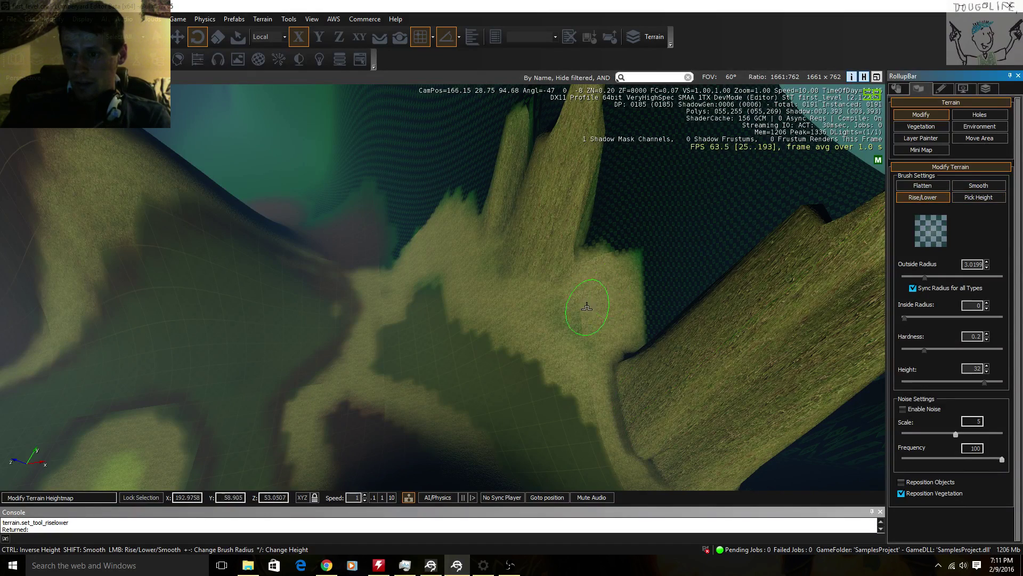
click(624, 291)
mouse_move(806, 218)
right_down()
mouse_move(864, 210)
mouse_move(954, 112)
mouse_move(986, 101)
right_up()
key(a)
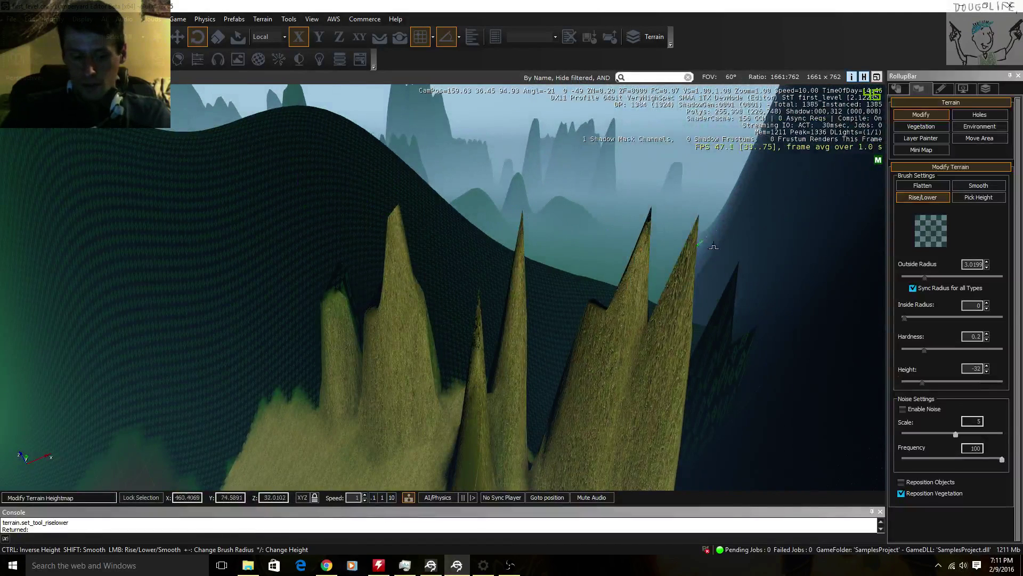
key(ctrl+z)
key(ctrl+z)
- Try to flatten the sandy slope between the spikes at the picked height and undo the strokes
click(926, 188)
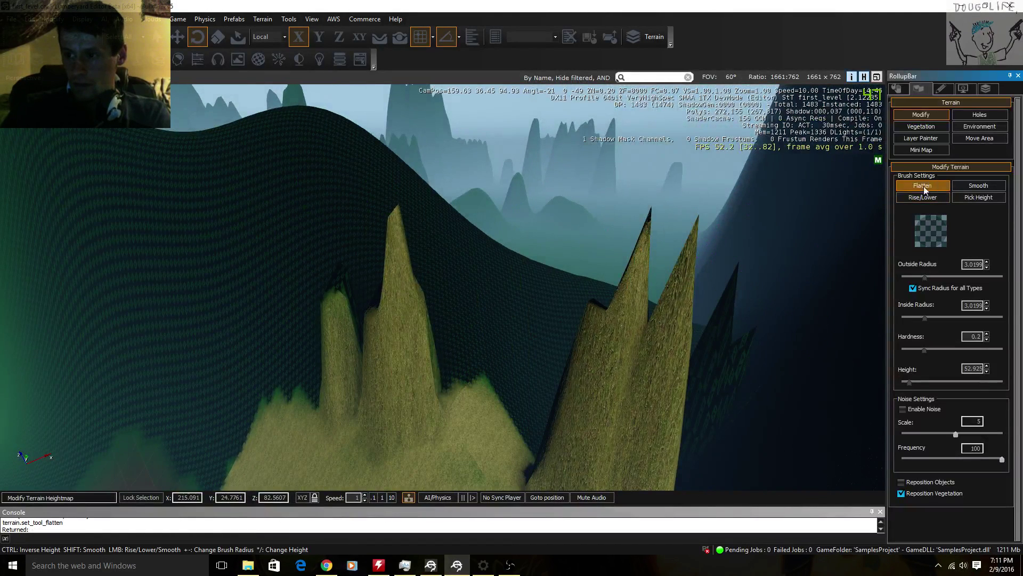
right_drag(465, 462, 473, 462)
key(w)
mouse_move(471, 458)
mouse_down()
mouse_move(456, 339)
mouse_move(458, 381)
mouse_up()
key(s)
right_drag(466, 416, 502, 432)
key(w)
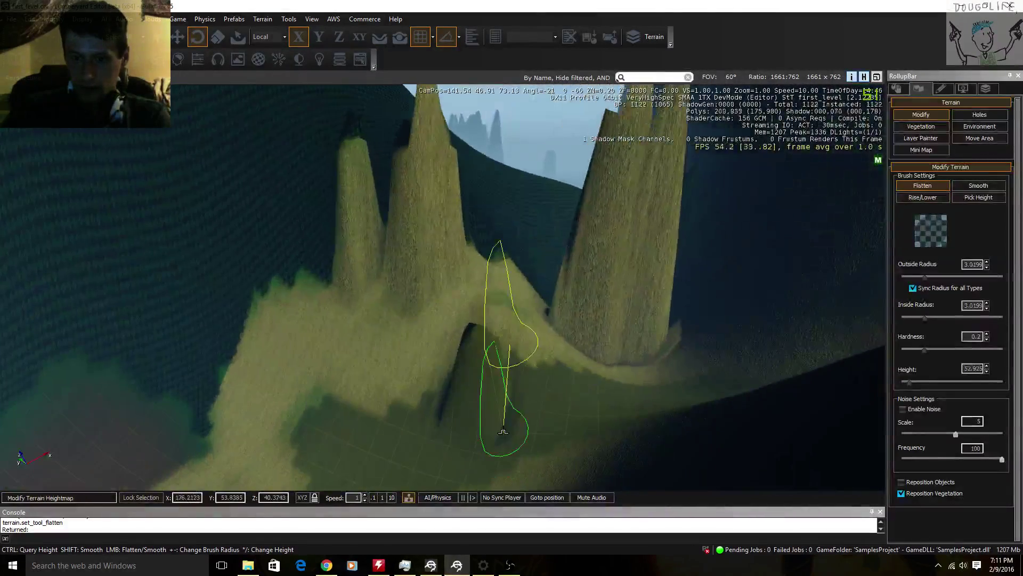
key(ctrl+z)
key(ctrl+z)
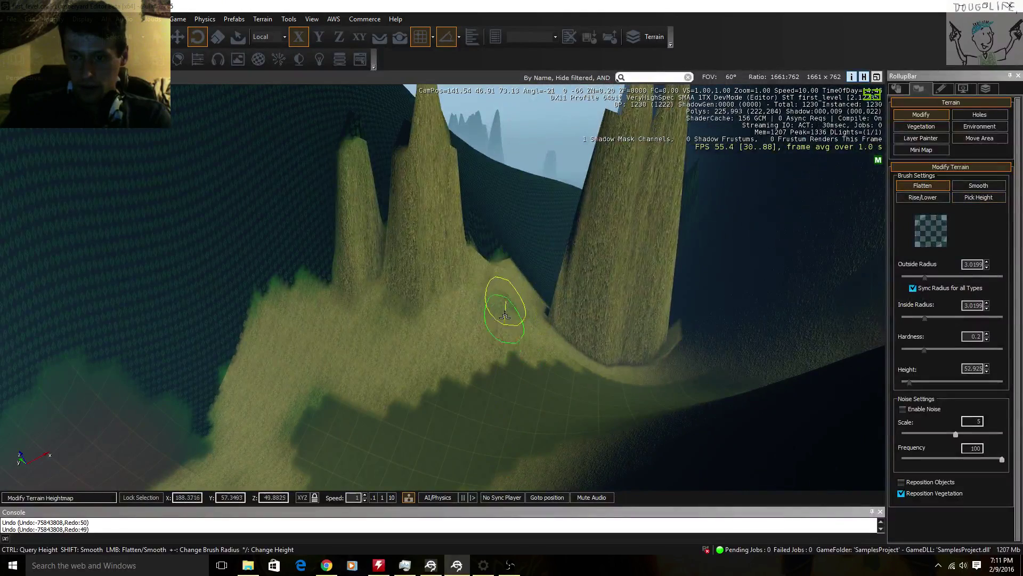
- Flatten the sandy ground around the base of the tall spikes at the picked height of about 52.9
drag(505, 306, 506, 308)
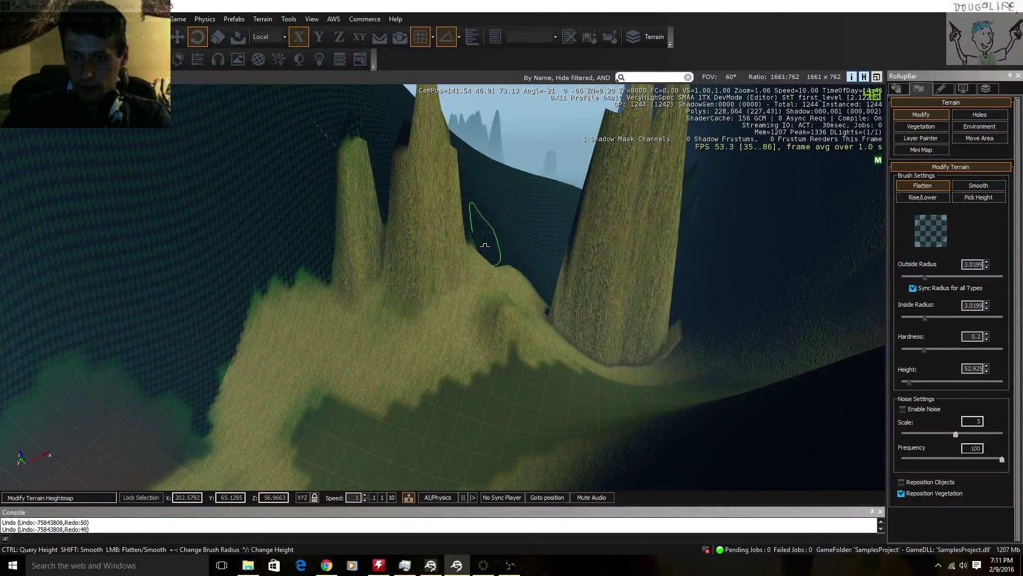
key(w)
key(d)
right_drag(507, 257, 510, 238)
mouse_move(487, 335)
mouse_down()
mouse_move(478, 301)
mouse_move(434, 379)
mouse_move(389, 344)
mouse_move(363, 354)
mouse_move(346, 333)
mouse_move(405, 298)
mouse_move(468, 302)
mouse_up()
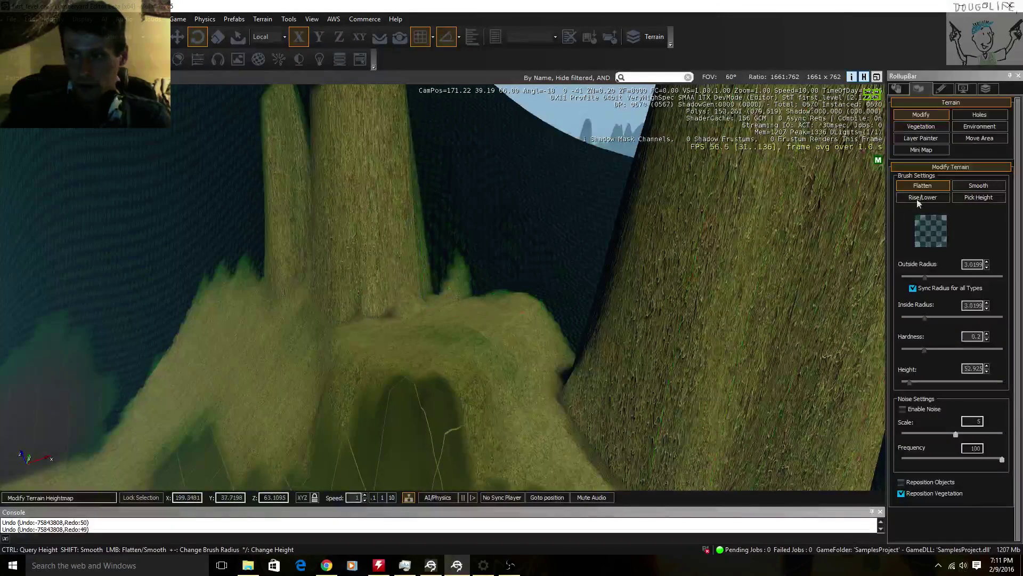
- Smooth the sandy ground and slope at the foot of the tall spikes
click(966, 187)
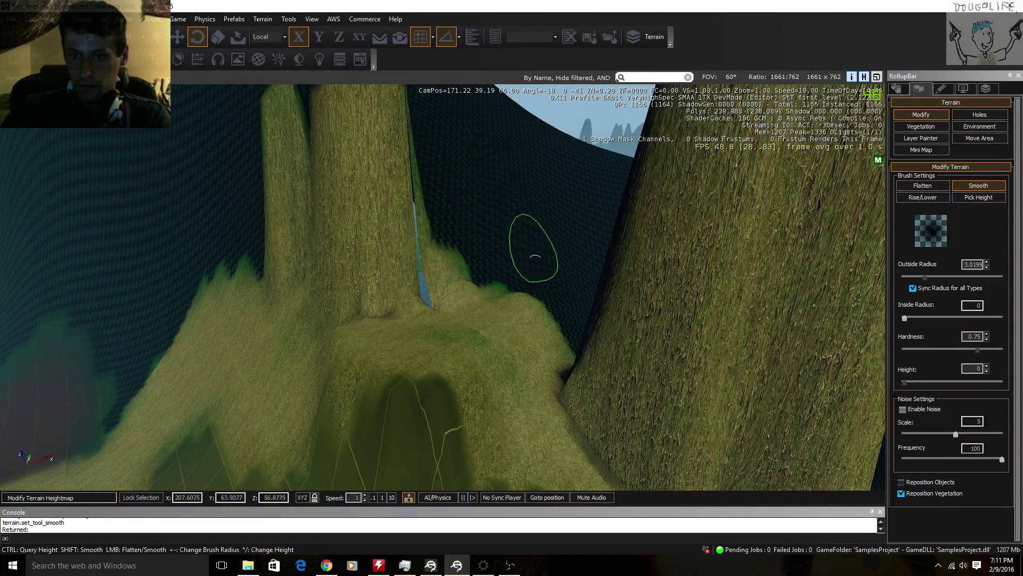
key(s)
key(a)
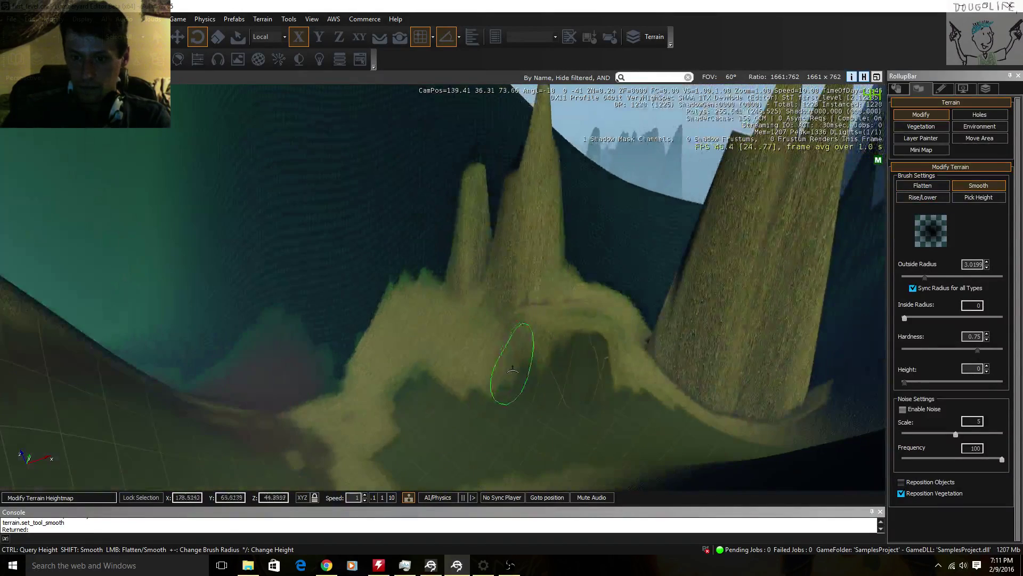
drag(555, 372, 557, 318)
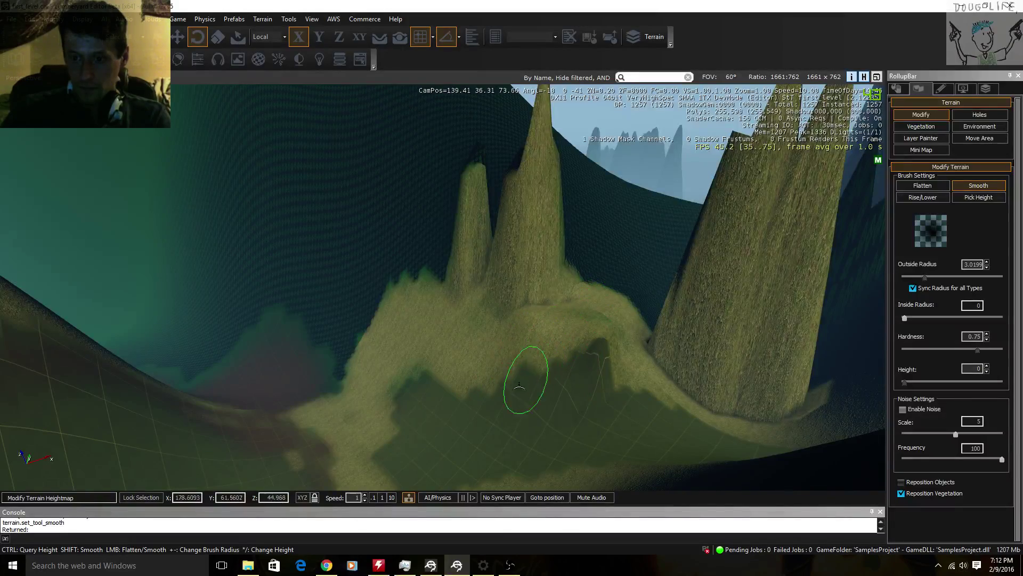
- Switch to the Flatten tool for the dark rounded hill and set the brush height to 86
key(w)
right_drag(571, 362, 607, 346)
key(s)
key(w)
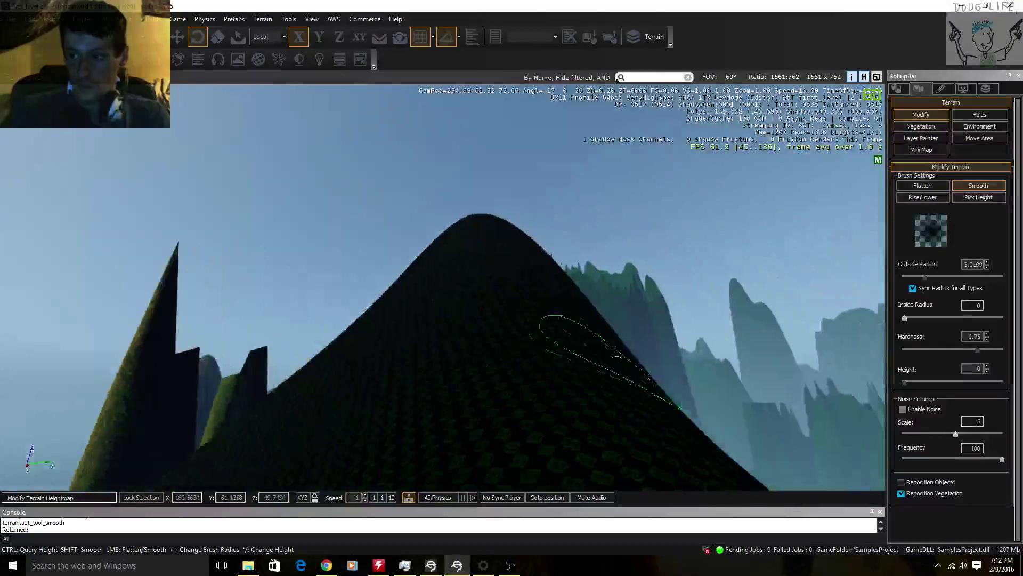
click(935, 186)
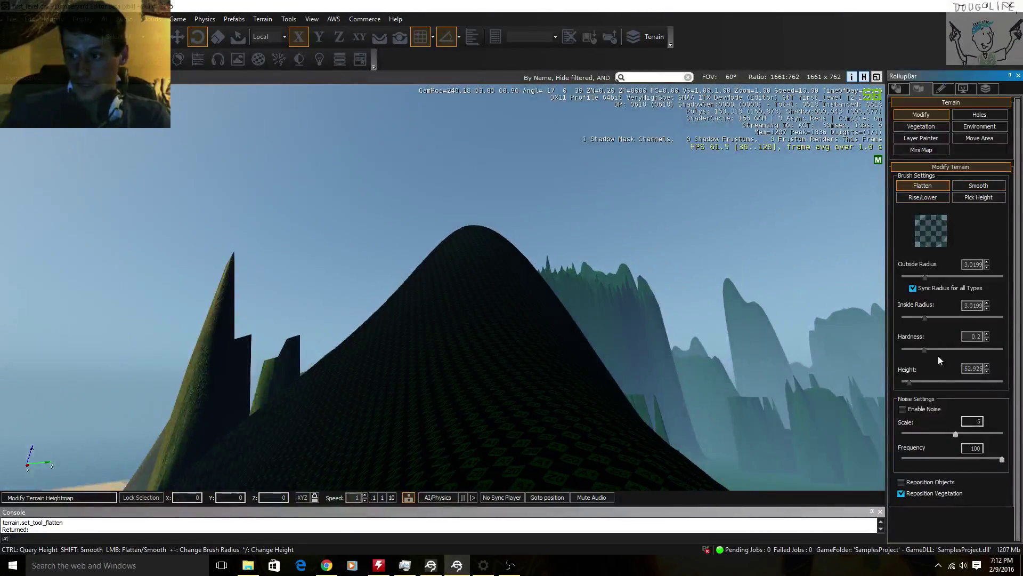
drag(910, 380, 912, 382)
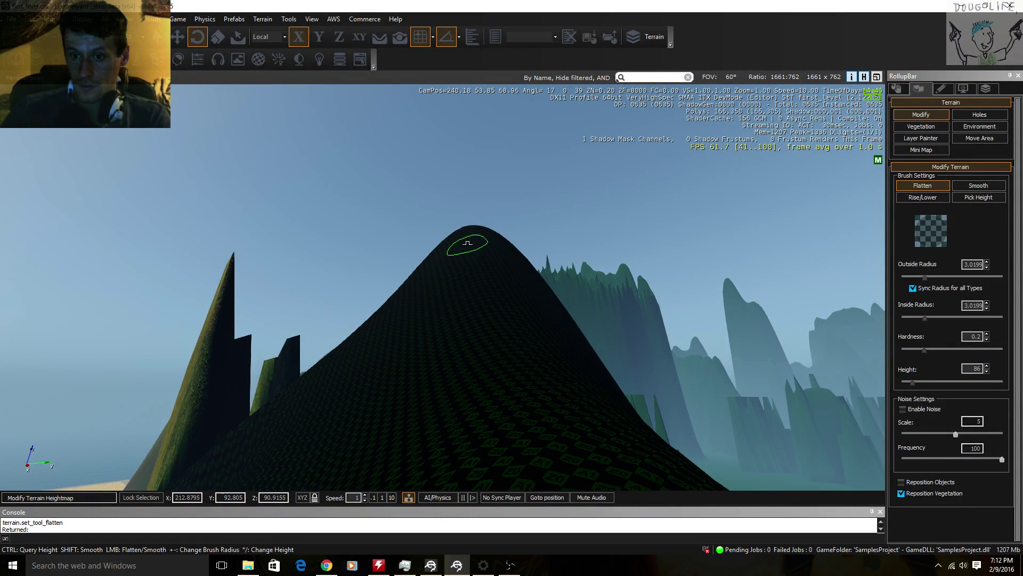
key(a)
right_drag(505, 343, 866, 393)
- Set the Flatten height to 59 and cut down the dark hill's slope and ridge with several strokes
drag(912, 381, 913, 382)
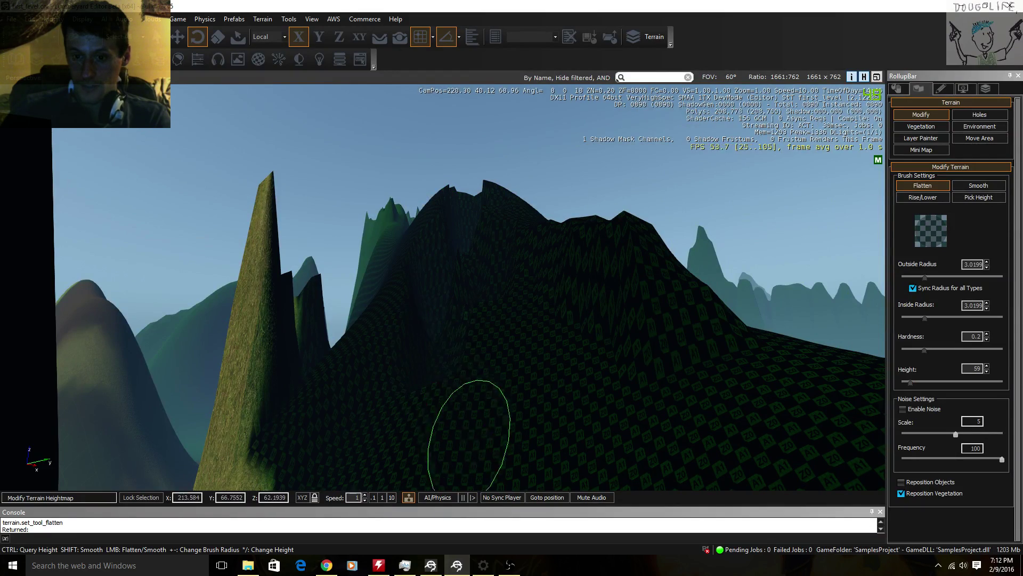
key(w)
mouse_move(470, 444)
right_down()
mouse_move(478, 394)
mouse_move(460, 427)
mouse_move(472, 429)
mouse_move(472, 442)
right_up()
mouse_move(472, 443)
mouse_down()
mouse_move(457, 400)
mouse_move(509, 282)
mouse_move(517, 204)
mouse_move(479, 207)
mouse_move(437, 176)
mouse_move(515, 150)
mouse_move(486, 165)
mouse_up()
key(w)
mouse_move(482, 234)
right_down()
mouse_move(478, 173)
mouse_move(496, 100)
mouse_move(466, 179)
right_up()
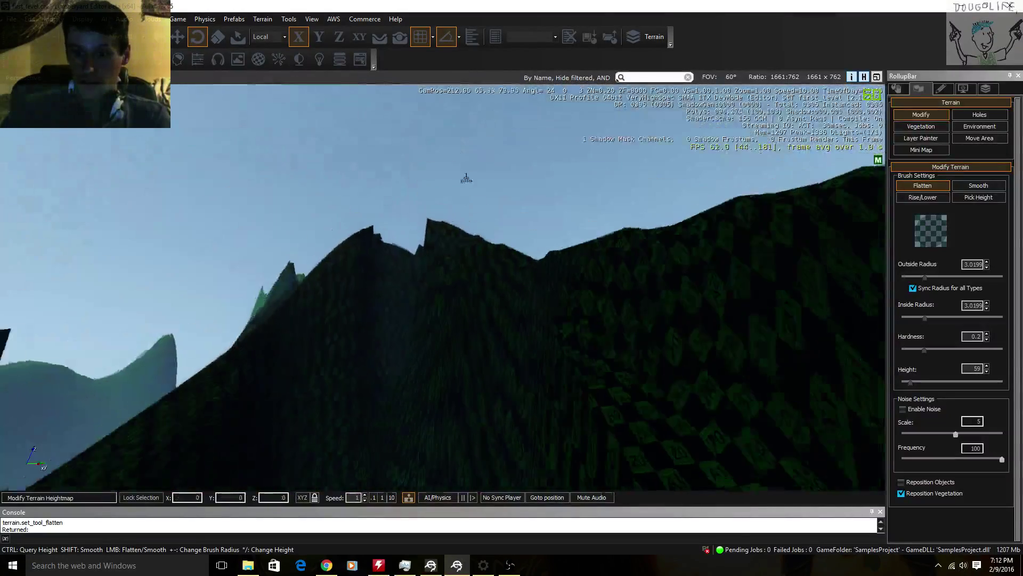
mouse_move(512, 266)
mouse_down()
mouse_move(473, 256)
mouse_move(449, 281)
mouse_up()
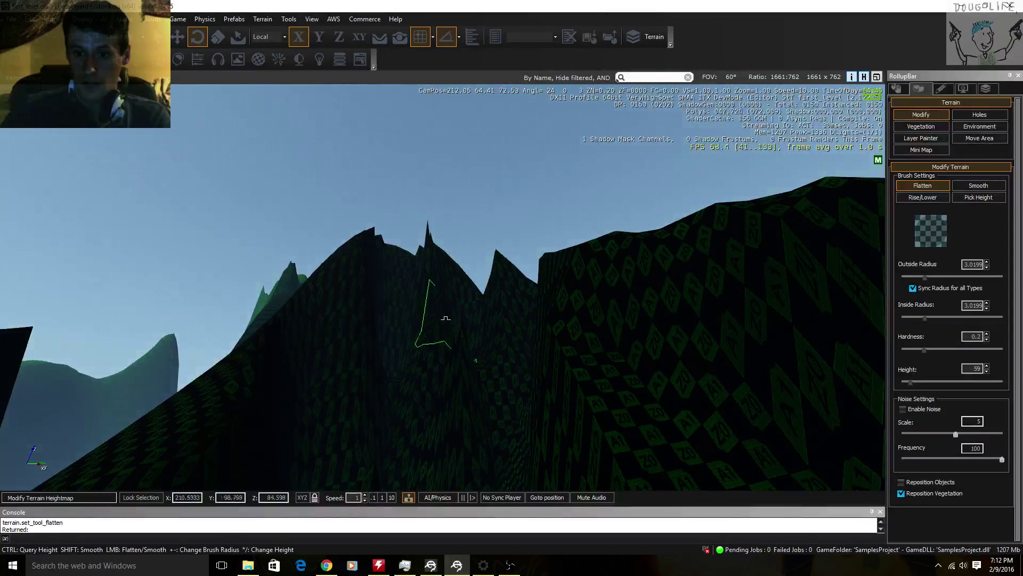
drag(418, 296, 404, 397)
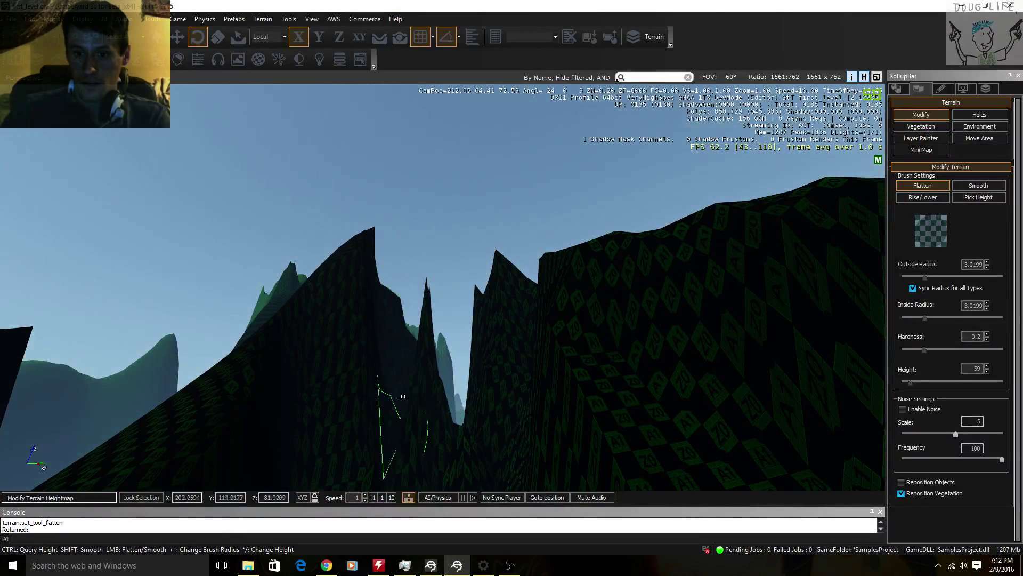
- Fly over the terrain to inspect the reshaped hills and the checkered platform beside the leafy tree
key(s)
mouse_move(450, 400)
right_down()
mouse_move(459, 456)
mouse_move(454, 436)
mouse_move(447, 445)
mouse_move(419, 433)
right_up()
key(w)
key(w)
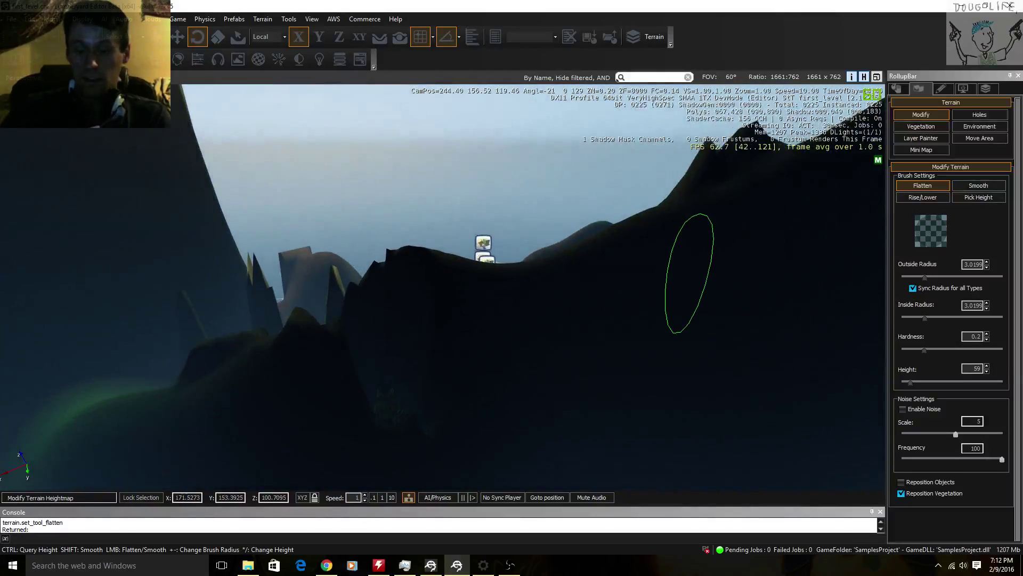
key(w)
mouse_move(688, 275)
right_down()
mouse_move(559, 291)
mouse_move(558, 314)
mouse_move(437, 304)
mouse_move(693, 256)
mouse_move(698, 230)
mouse_move(688, 214)
mouse_move(685, 235)
right_up()
key(shift+w)
key(s)
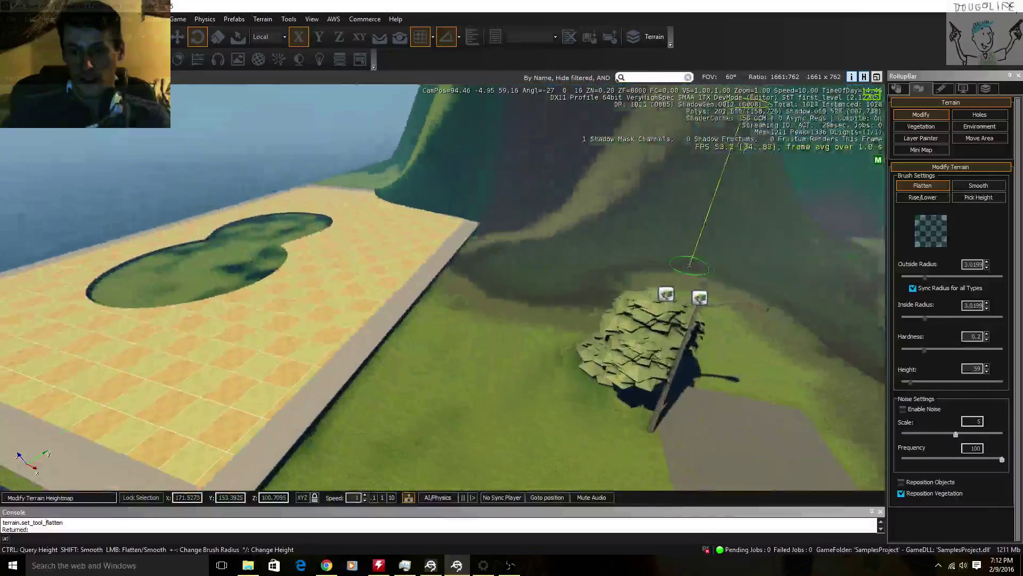
- Switch to the Twitch channel page in Chrome and send the chat message "Keep watching!"
click(319, 567)
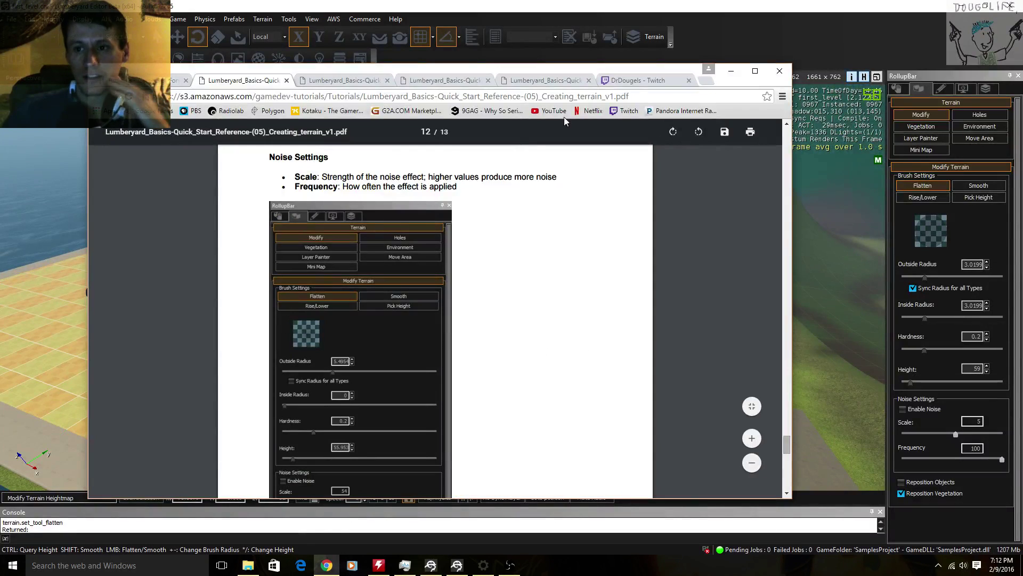
click(645, 81)
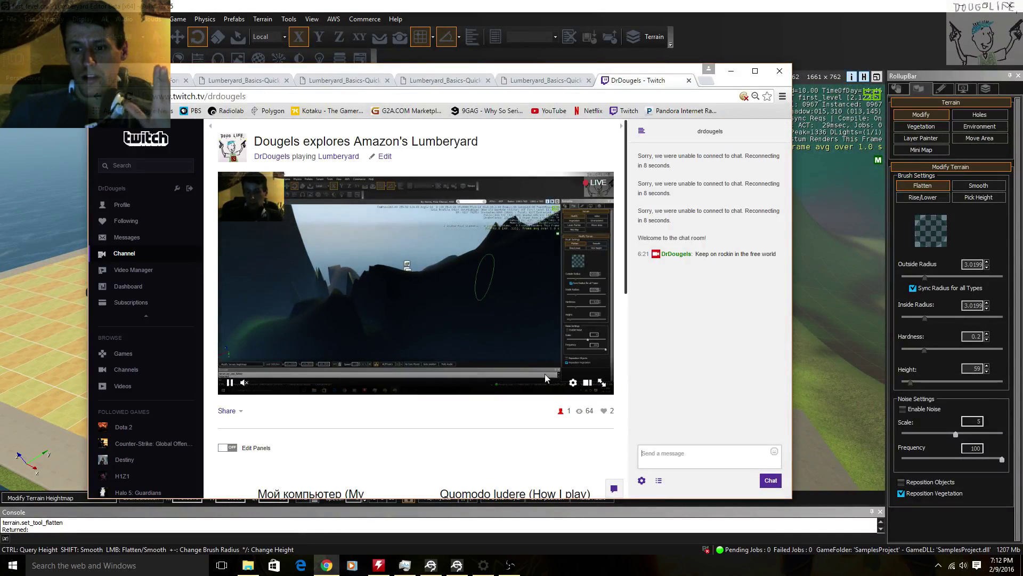
click(666, 464)
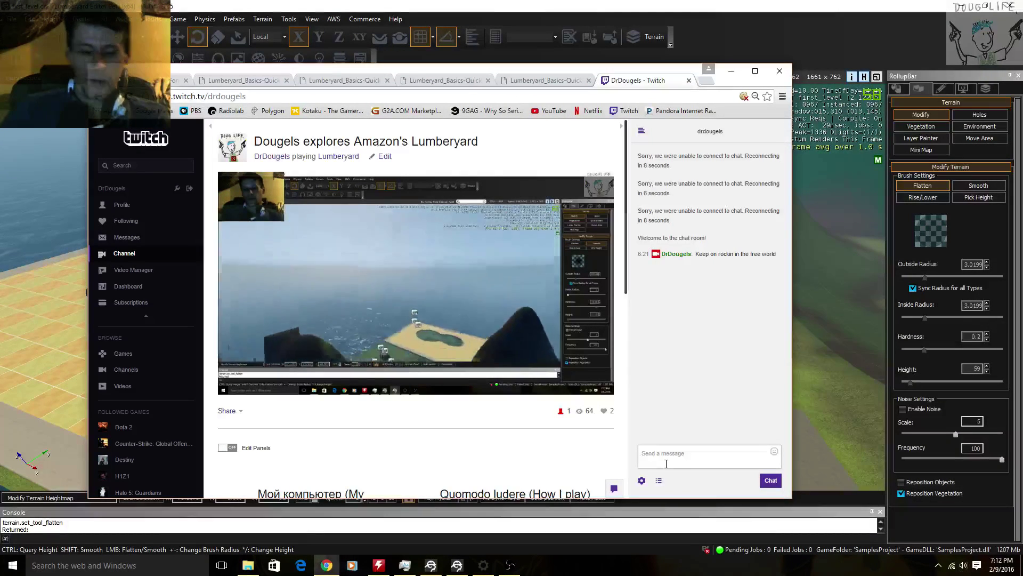
text(Keep )
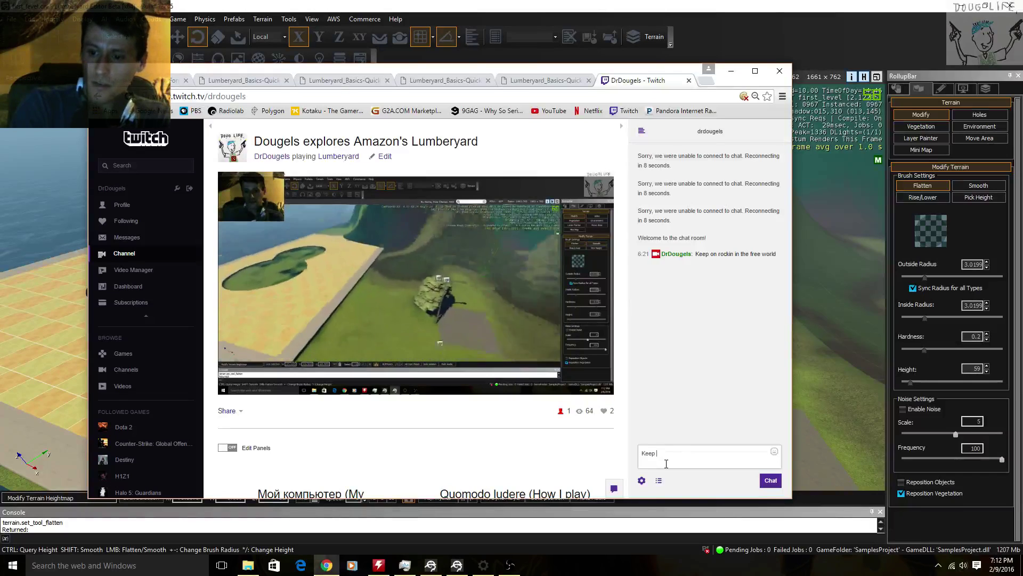
text(watching!)
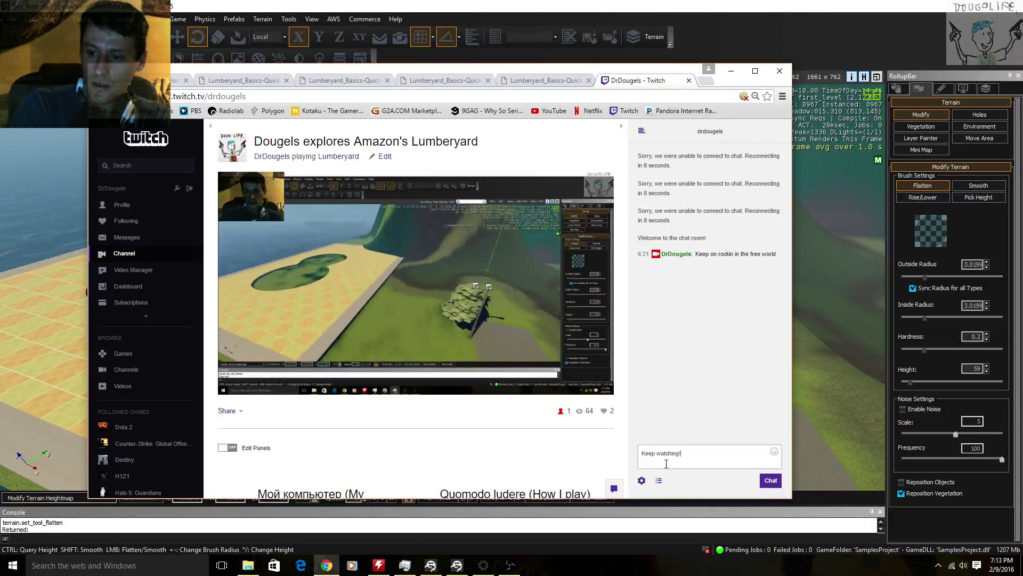
- Send the Twitch chat message "You will get a special prize at the end of the broadcast" with an emoticon at the end
text(Y)
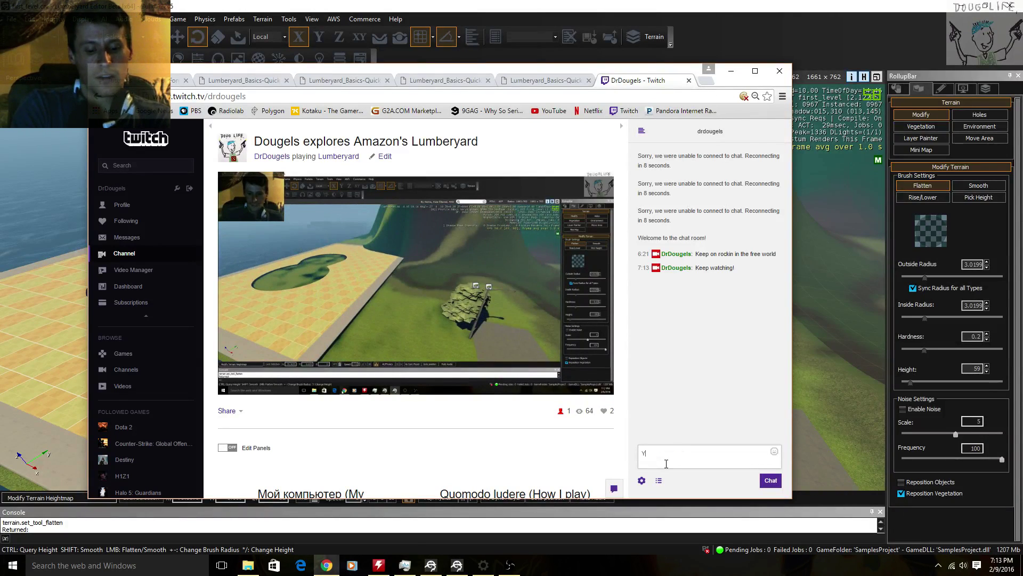
text(ou )
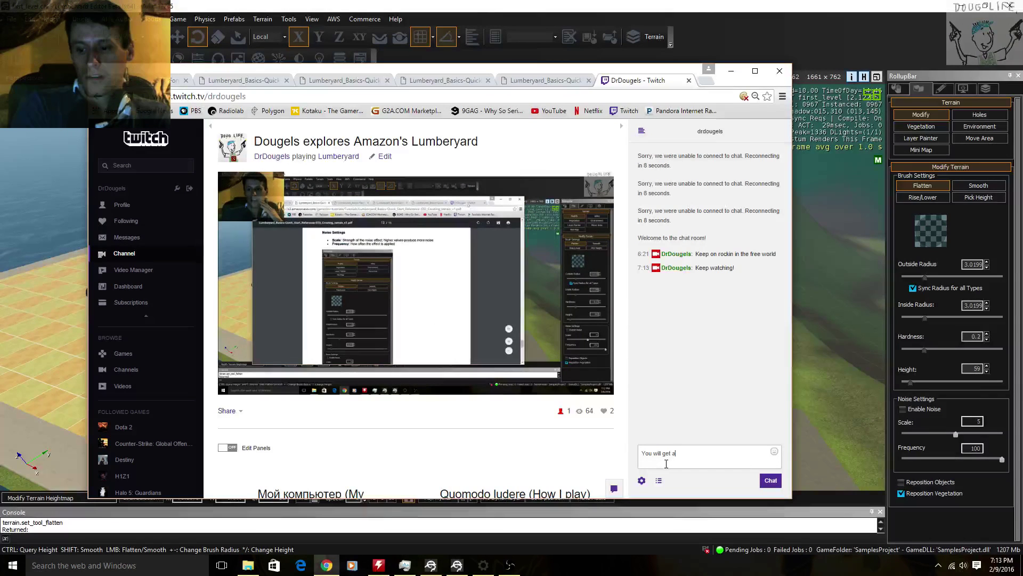
text(will get a)
key(BackSpace)
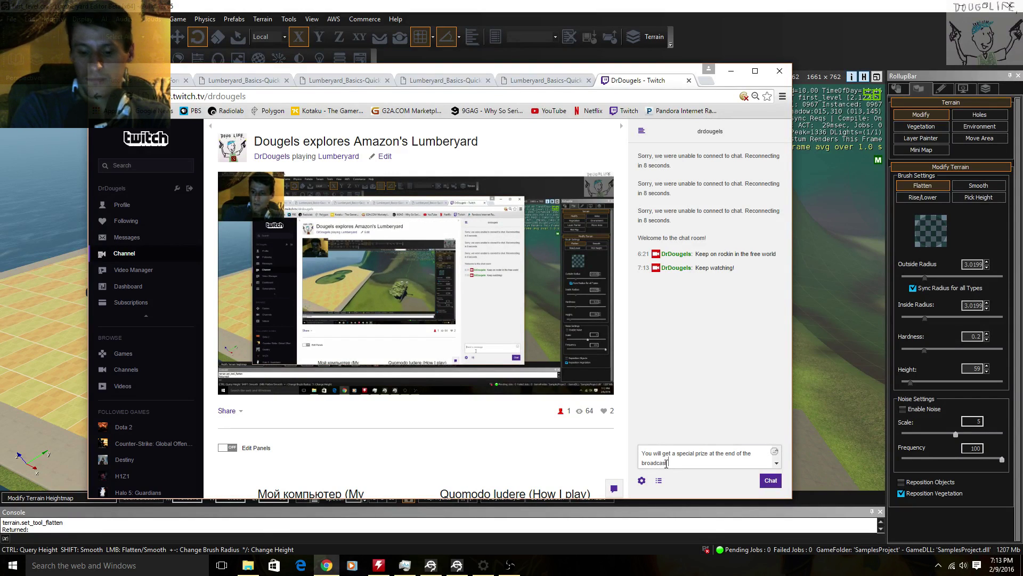
key(Return)
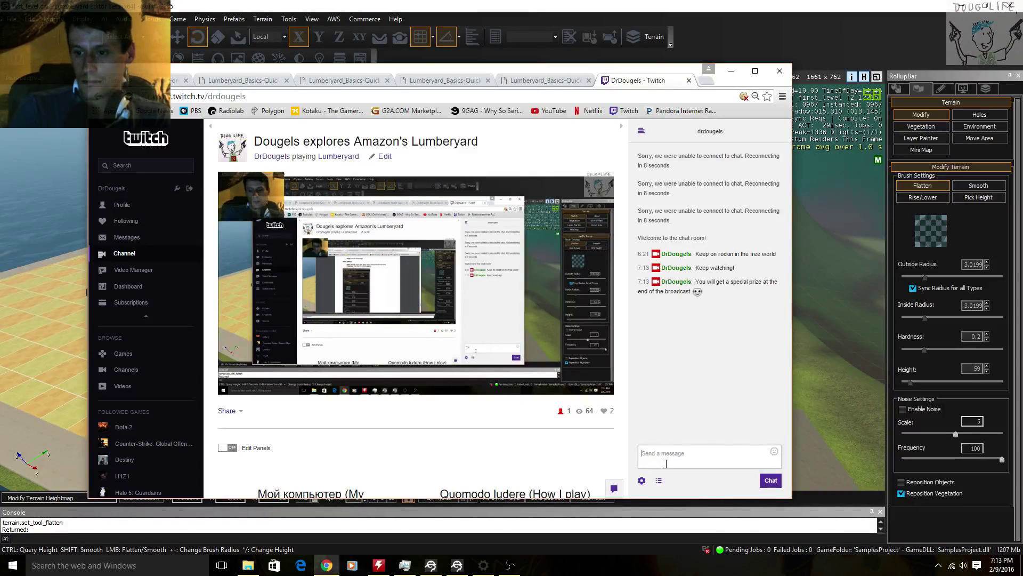